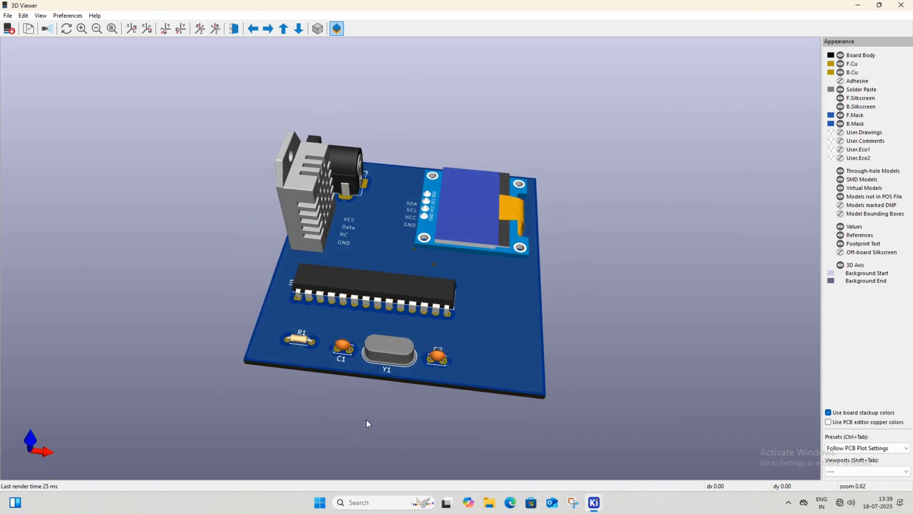
- Create a new project named weather_station in its own folder and open its schematic
double_click(18, 160)
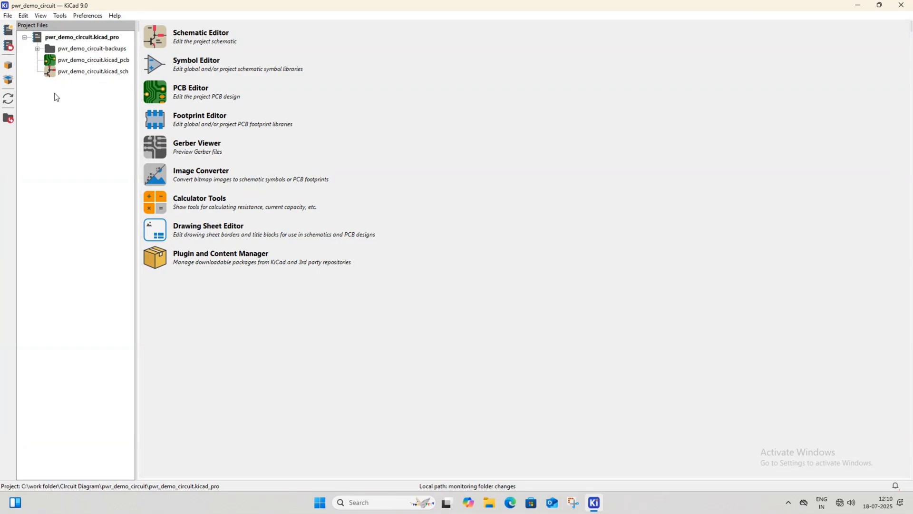
click(8, 15)
click(19, 27)
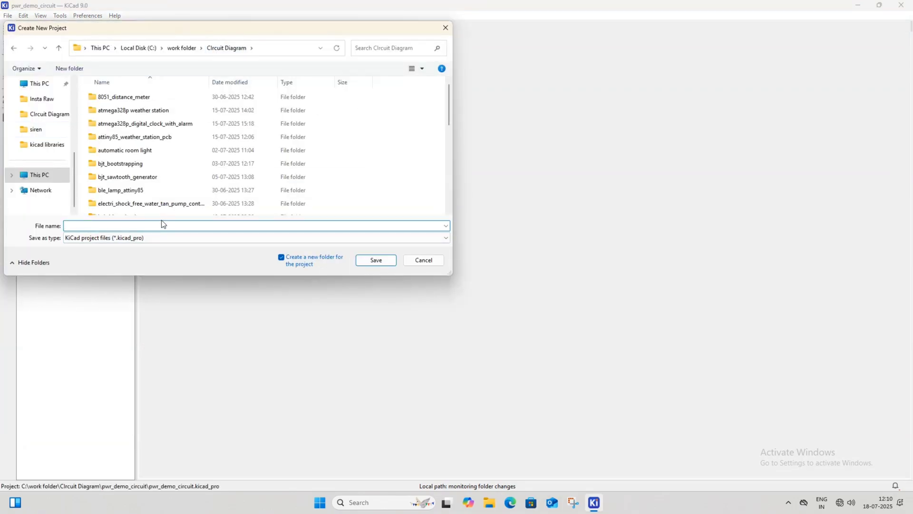
text(weather_station)
click(370, 263)
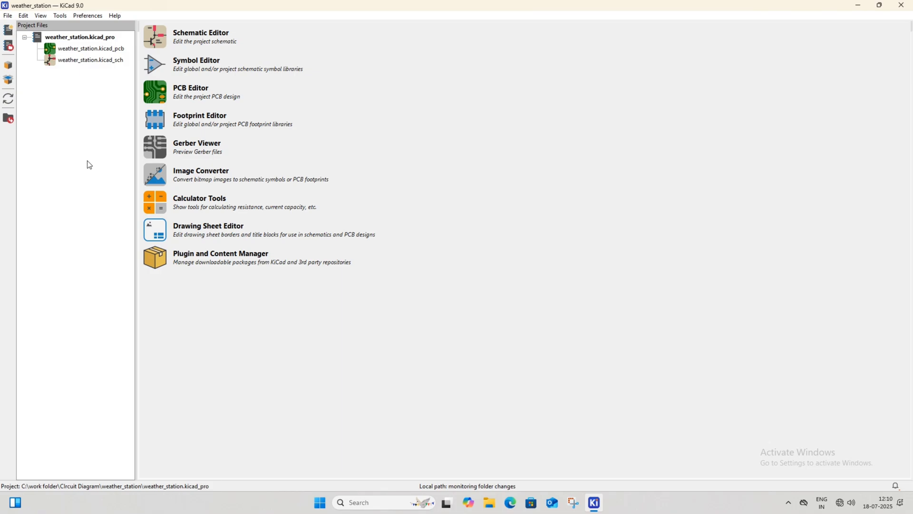
double_click(89, 62)
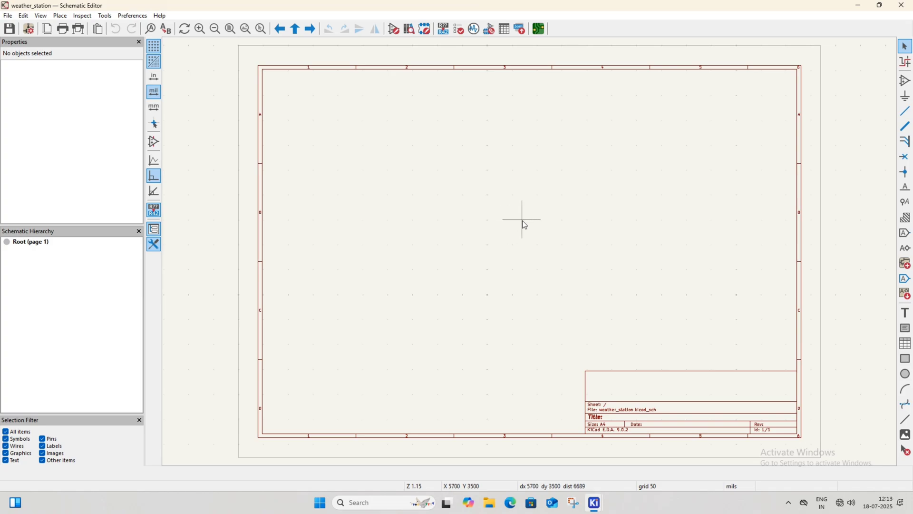
- Place an ATmega328P-P microcontroller symbol in the left half of the schematic sheet
click(906, 81)
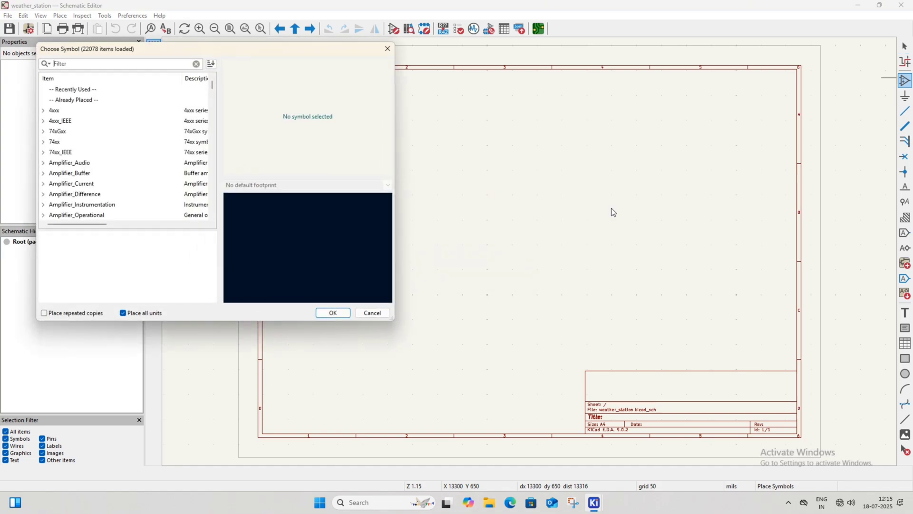
text(atmega328p)
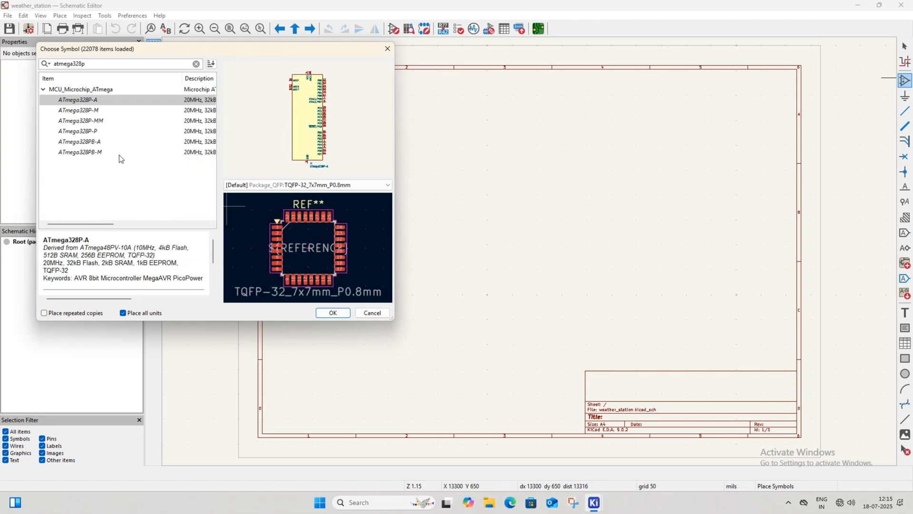
click(93, 132)
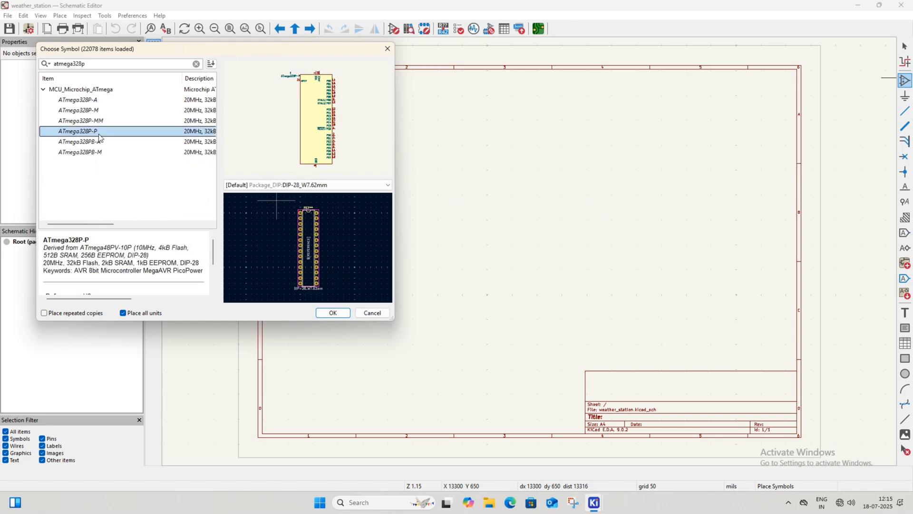
click(333, 312)
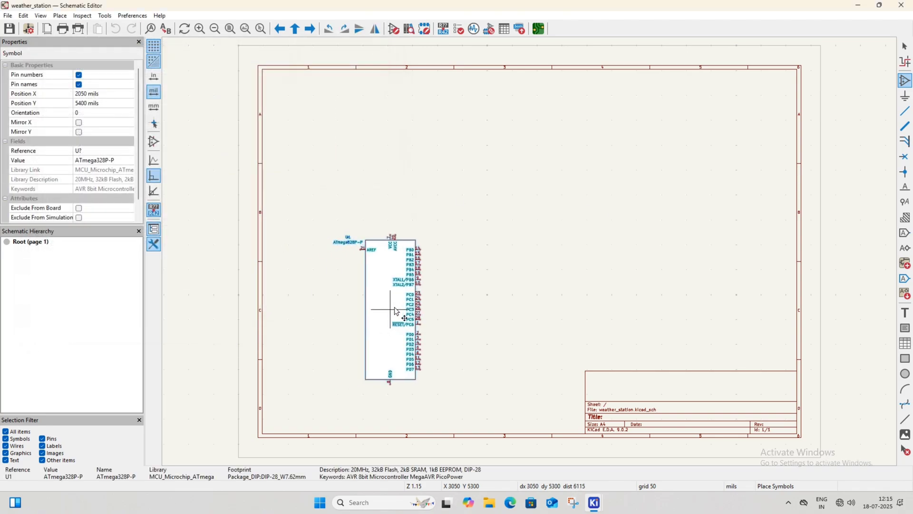
click(406, 291)
key(Escape)
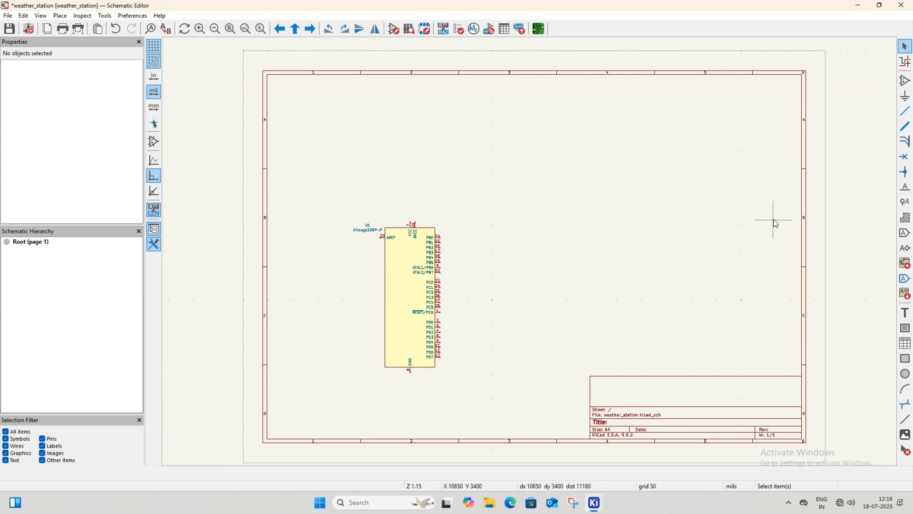
- Add a +5V global label, pointing down, just above the microcontroller's VCC pin
click(905, 233)
click(554, 288)
text(+5)
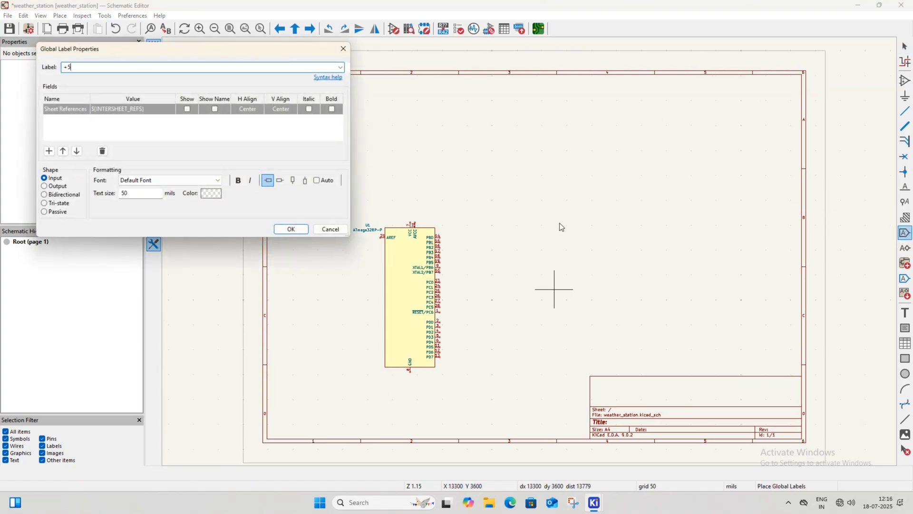
text(V)
key(Return)
scroll(412, 221, up, 7)
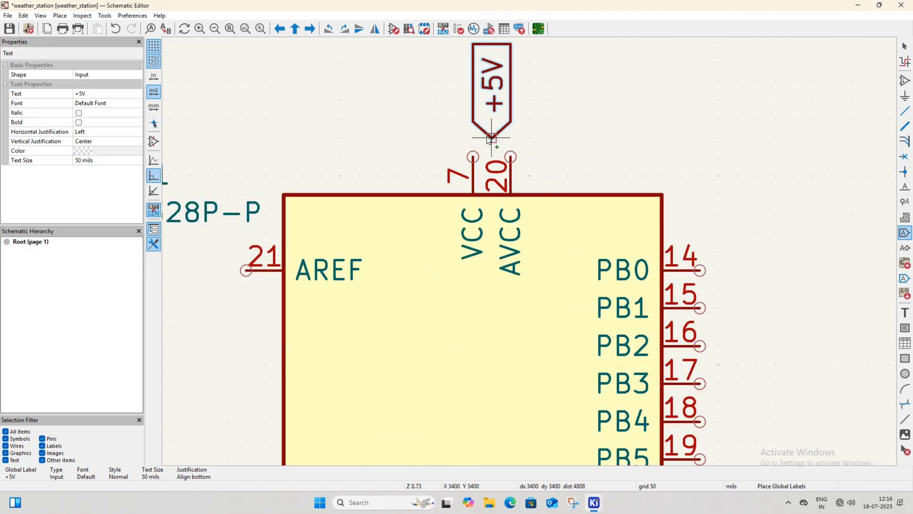
middle_drag(472, 120, 446, 204)
click(447, 185)
key(Escape)
- Wire the microcontroller's VCC and AVCC pins to the +5V label and save the schematic
click(447, 184)
click(447, 240)
click(485, 241)
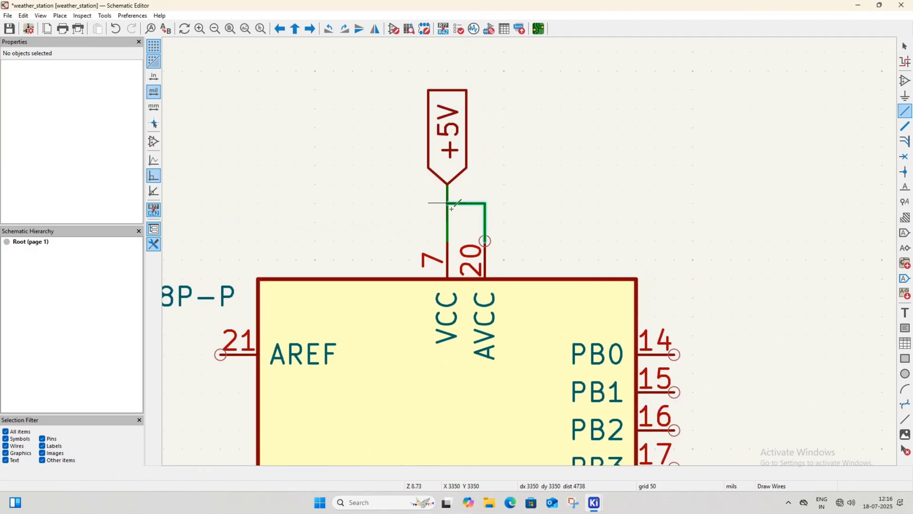
click(451, 208)
key(ctrl+s)
- Place a GND power symbol just below the microcontroller's GND pin 8
scroll(526, 219, down, 6)
click(904, 95)
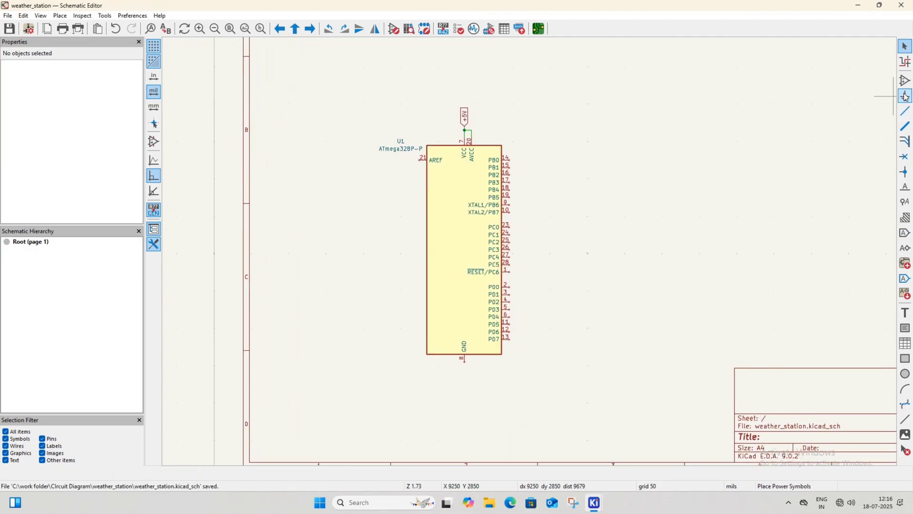
click(669, 203)
text(gnd)
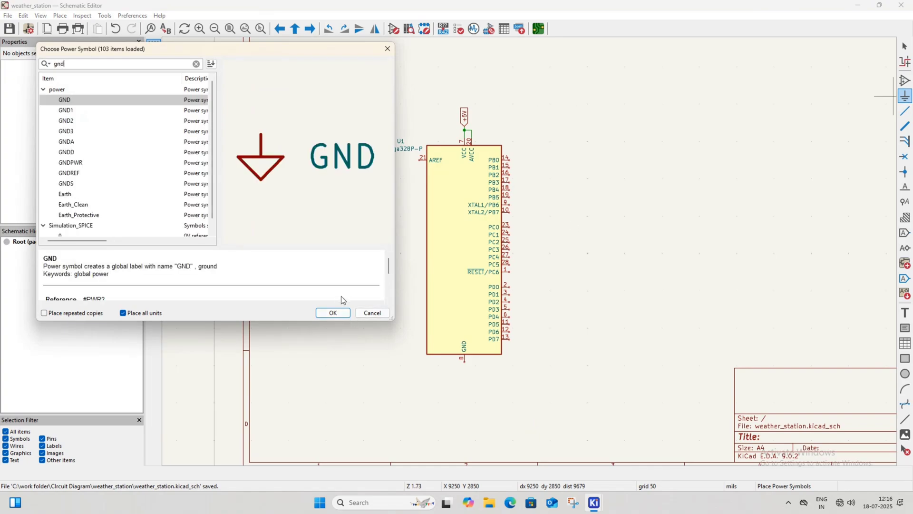
click(333, 313)
scroll(476, 376, up, 4)
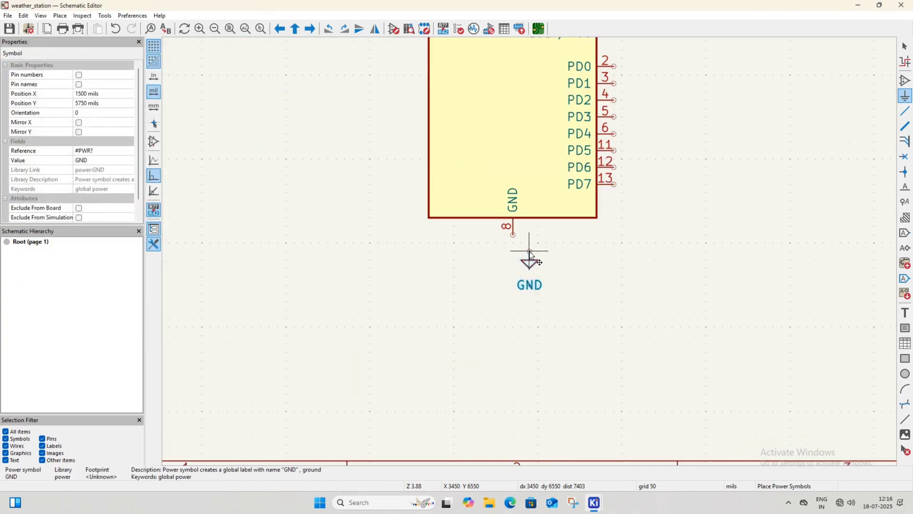
click(514, 249)
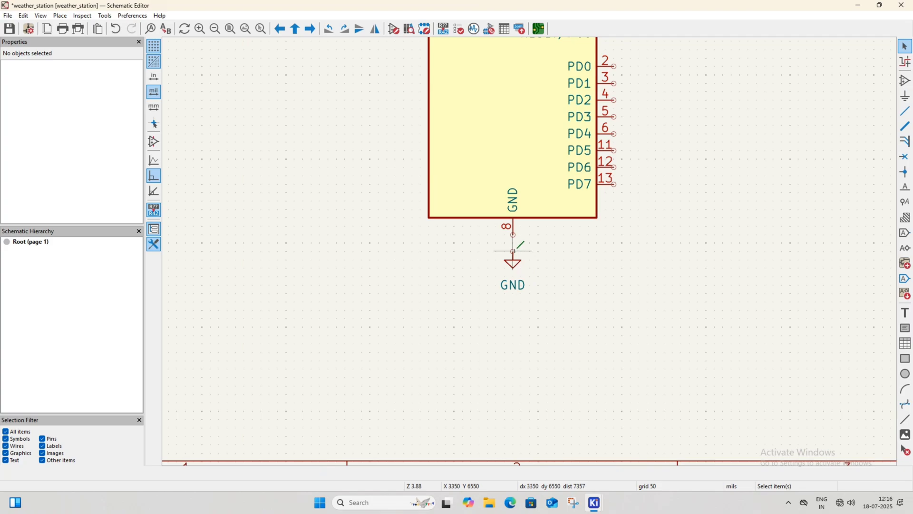
- Wire the GND symbol to the microcontroller's pin 8 and save the schematic
click(514, 251)
click(513, 235)
key(ctrl+s)
- Find the DC jack symbols and place a Barrel_Jack_Switch above and left of the microcontroller
scroll(530, 252, down, 3)
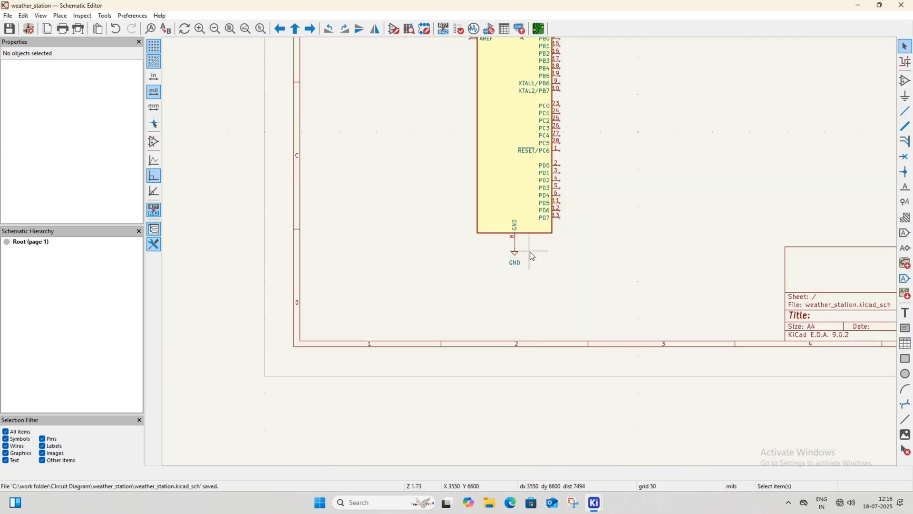
middle_drag(638, 147, 547, 262)
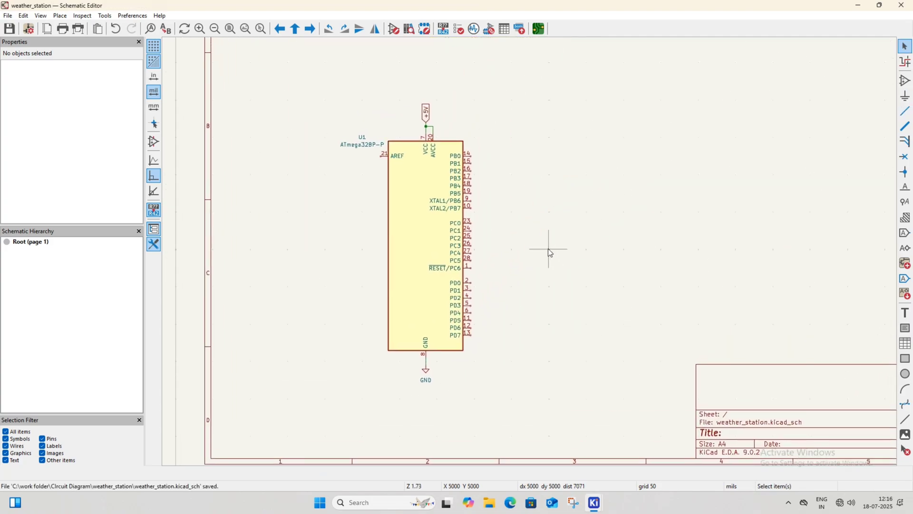
middle_drag(528, 226, 530, 232)
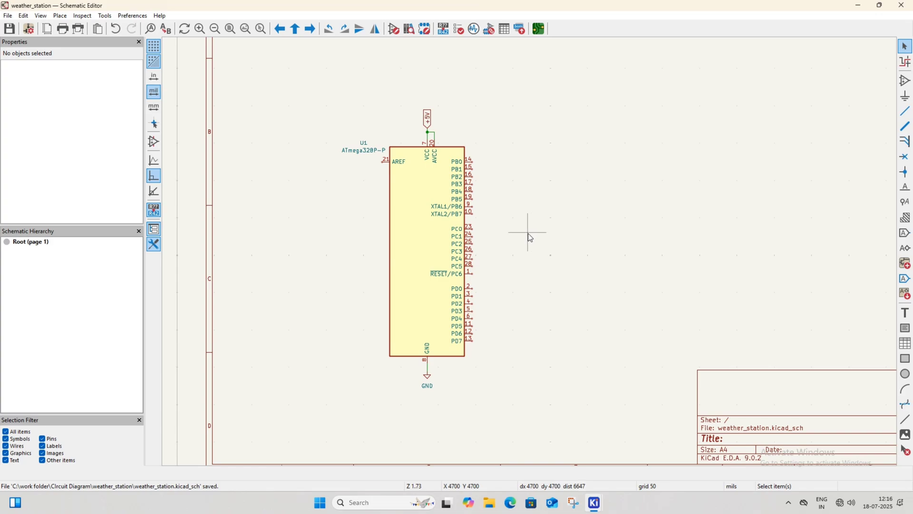
shift+scroll(528, 233, up, 5)
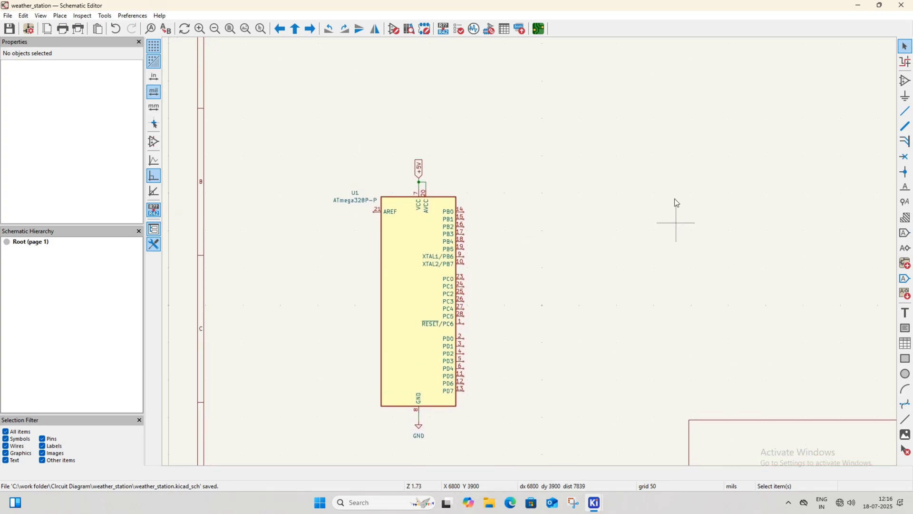
click(905, 80)
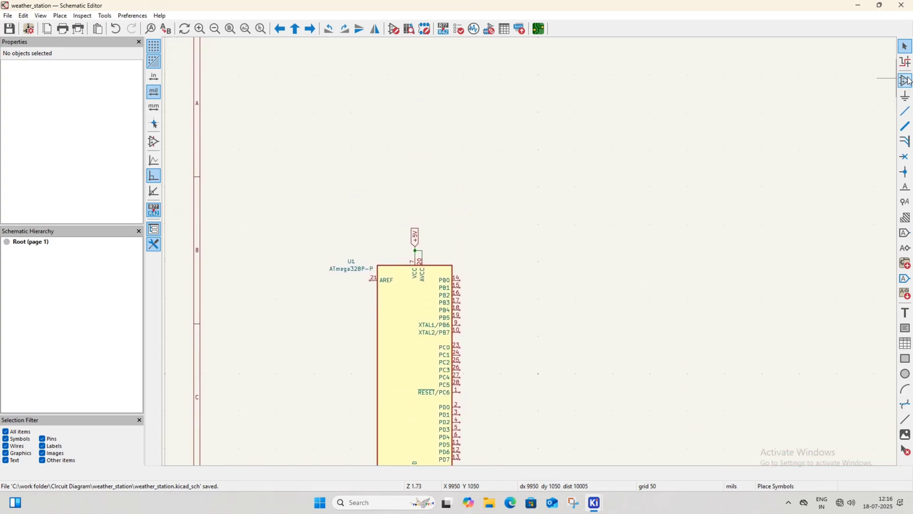
click(733, 136)
text(dc jac)
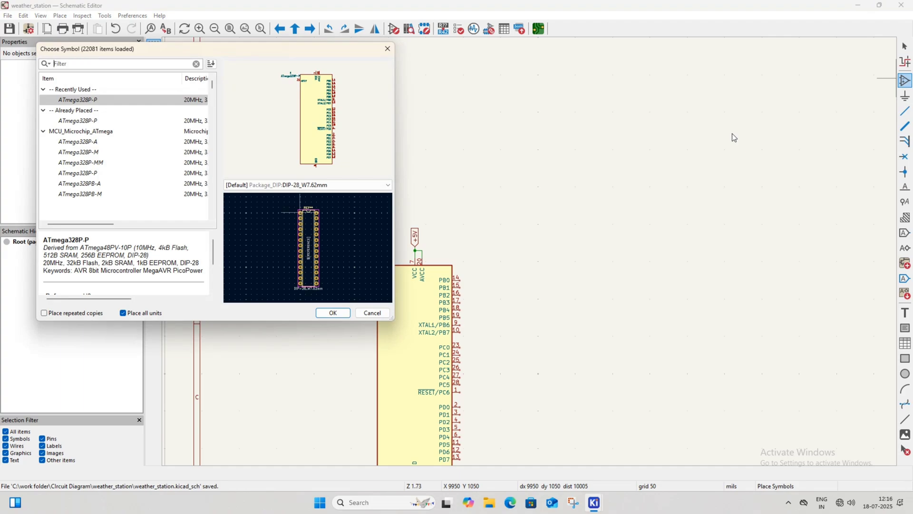
text(k)
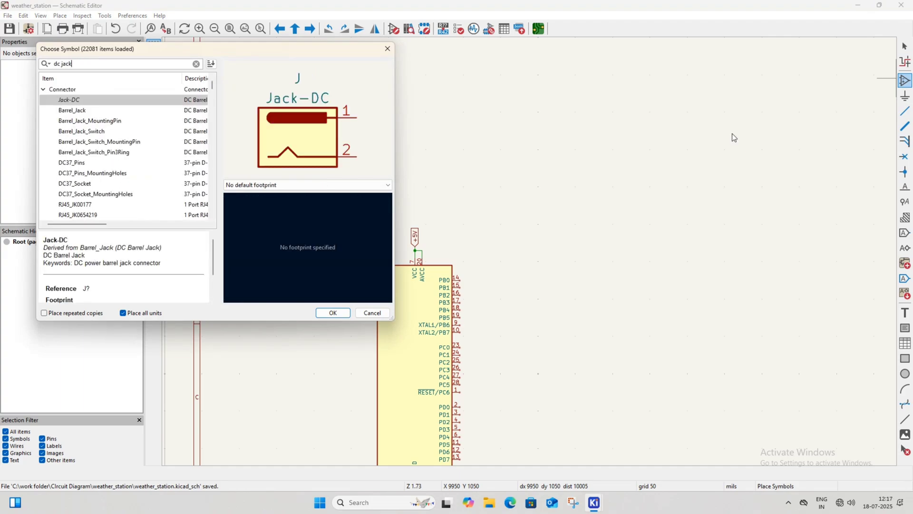
click(115, 132)
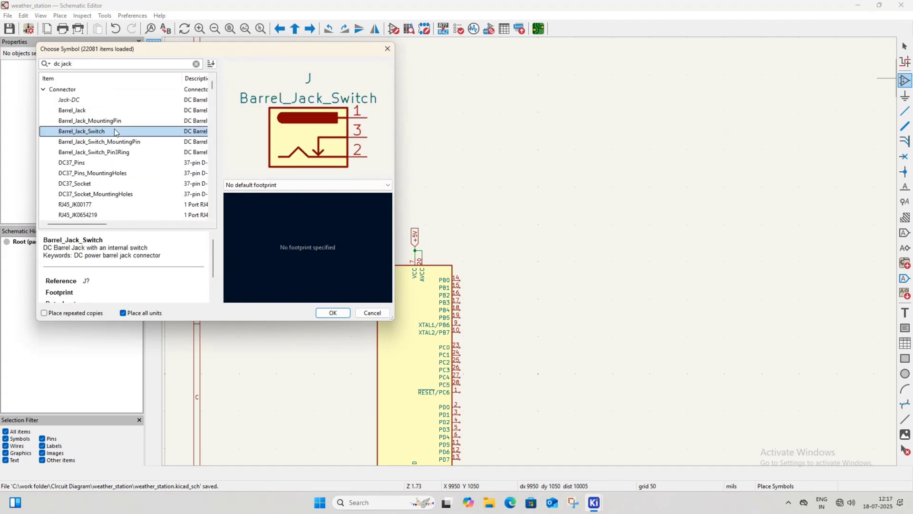
click(333, 312)
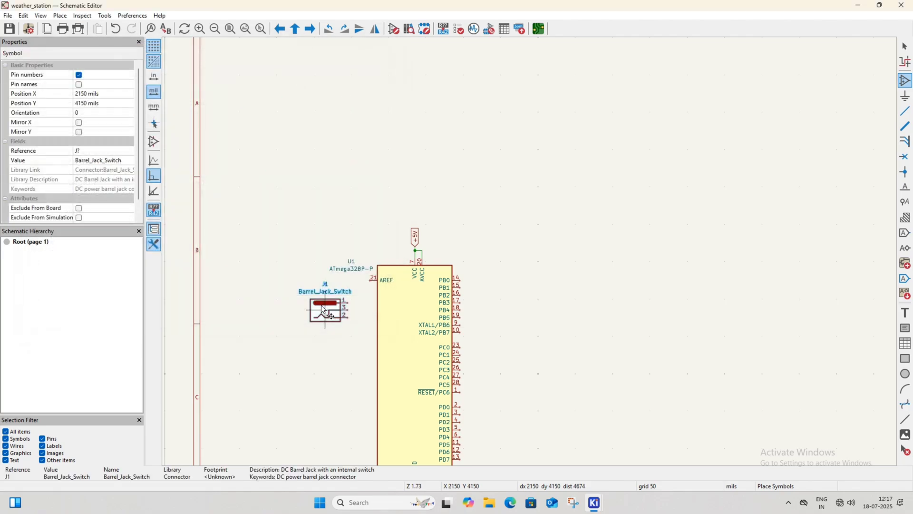
click(298, 133)
key(Escape)
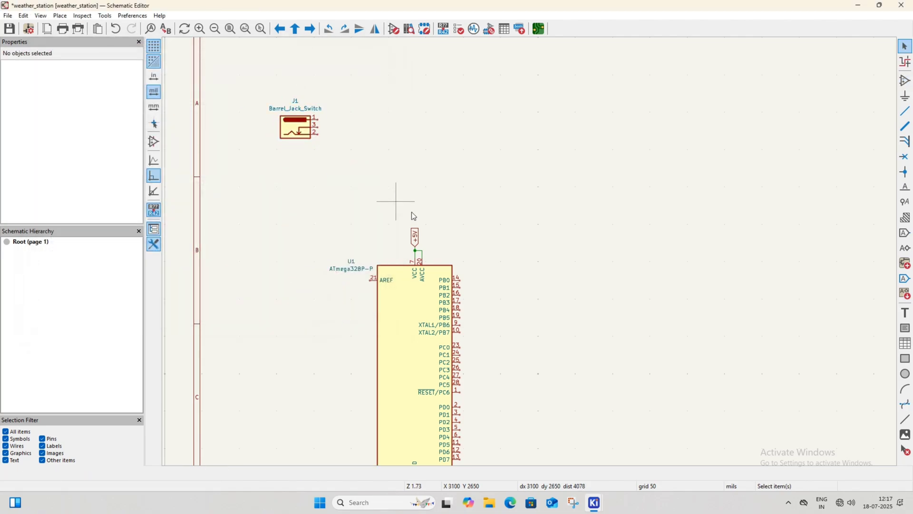
- Duplicate the +5V label to the upper right of the barrel jack and wire it to pin 1
click(415, 234)
key(ctrl+d)
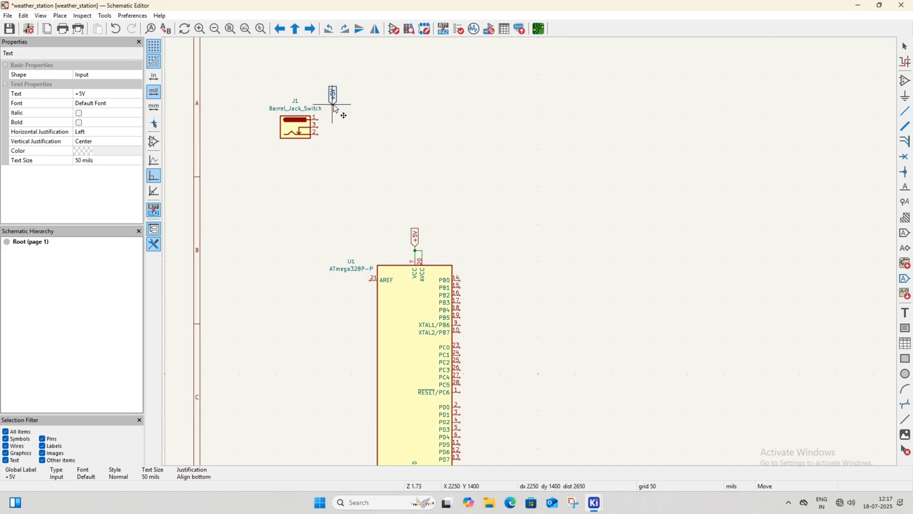
click(333, 103)
key(w)
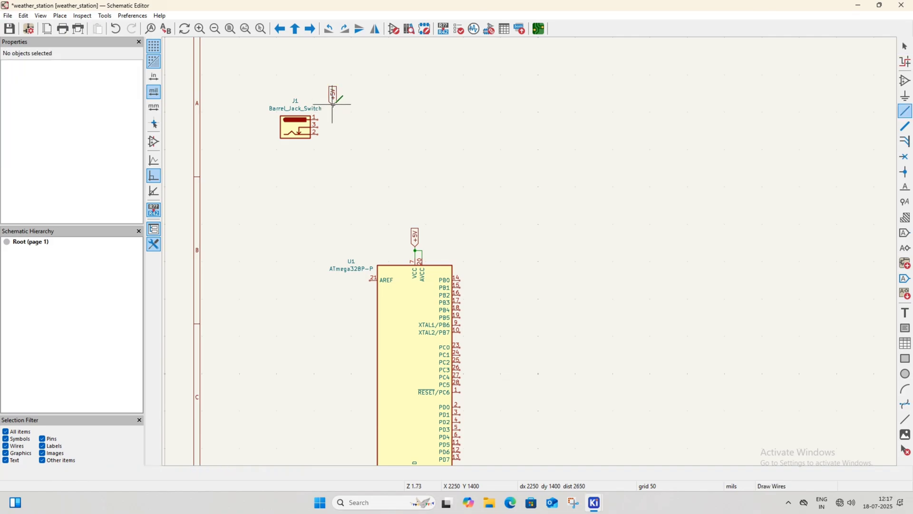
key(Escape)
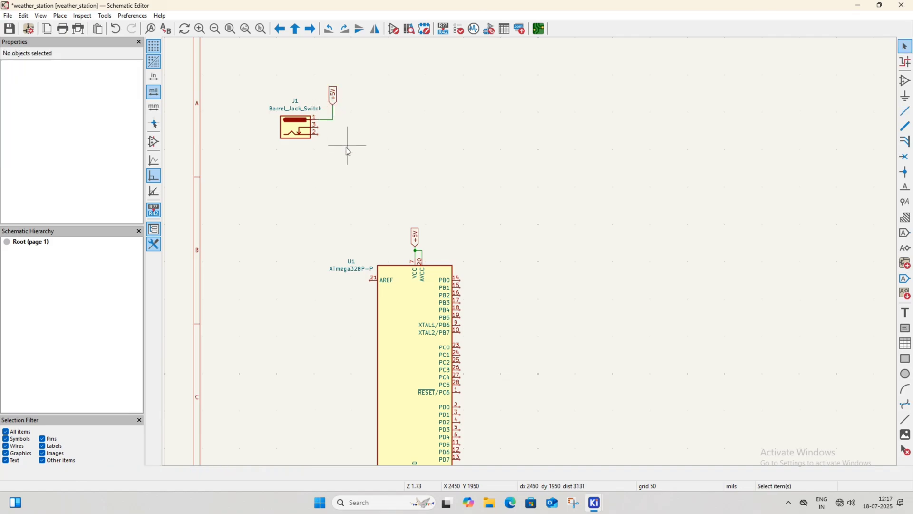
- Duplicate the microcontroller's GND symbol and place the copy below and right of the barrel jack
scroll(467, 215, down, 5)
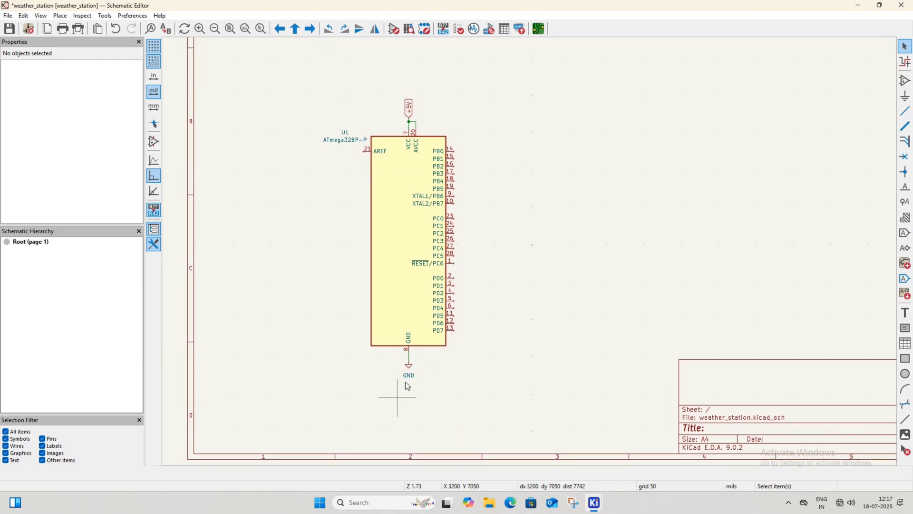
click(408, 369)
key(ctrl+d)
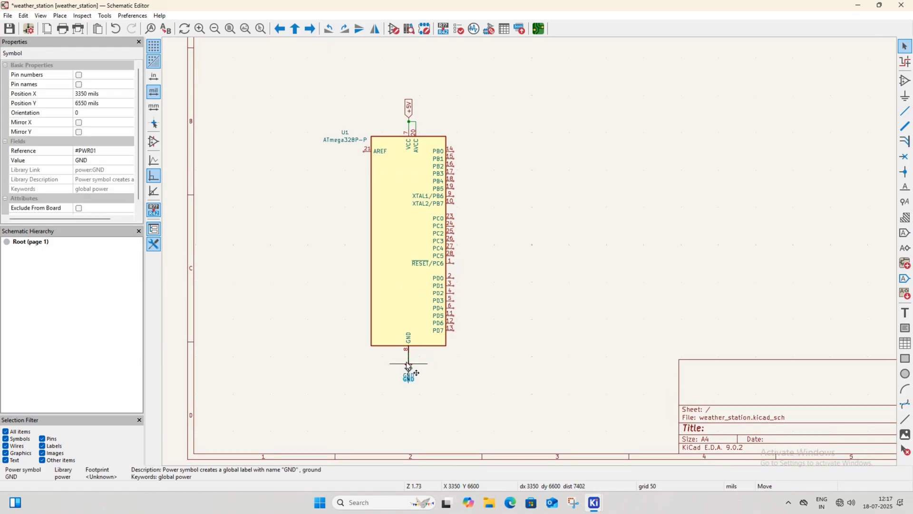
scroll(294, 190, up, 5)
scroll(342, 173, up, 3)
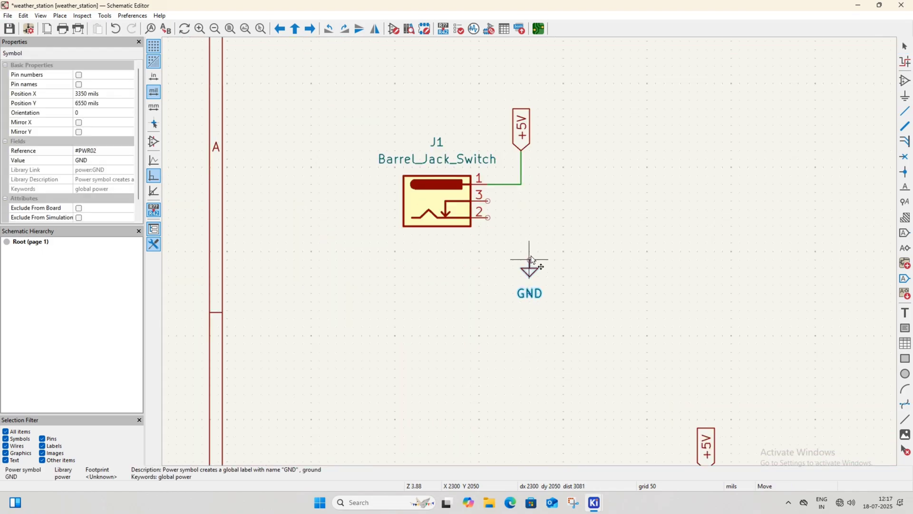
click(521, 255)
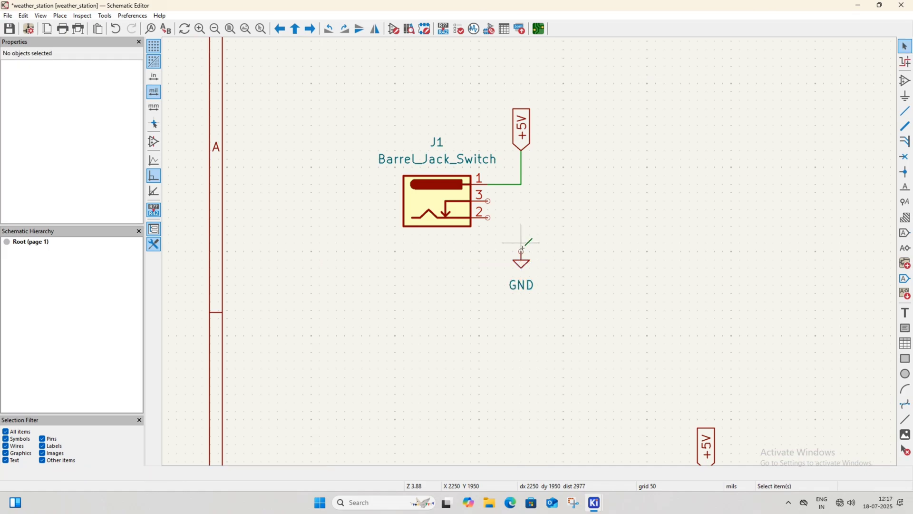
- Wire the barrel jack's pins 2 and 3 together to the GND symbol beneath it
key(w)
click(487, 218)
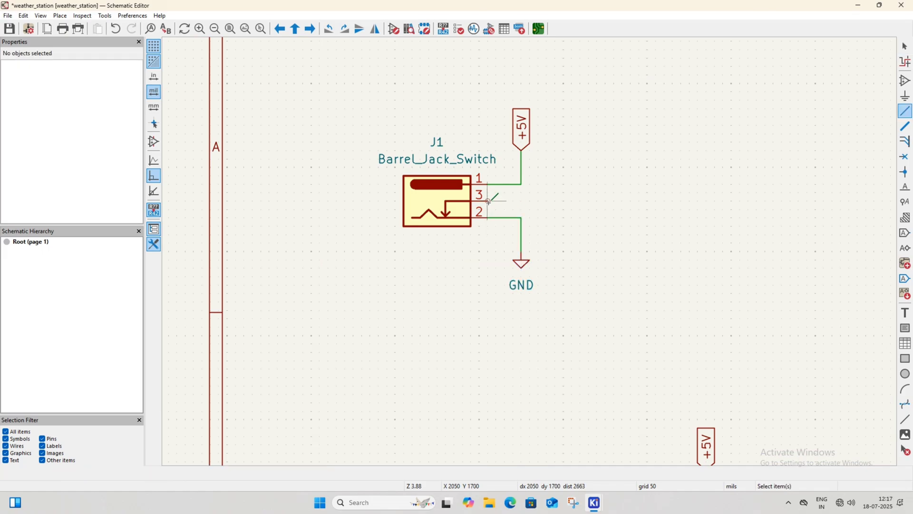
key(Escape)
key(w)
click(521, 217)
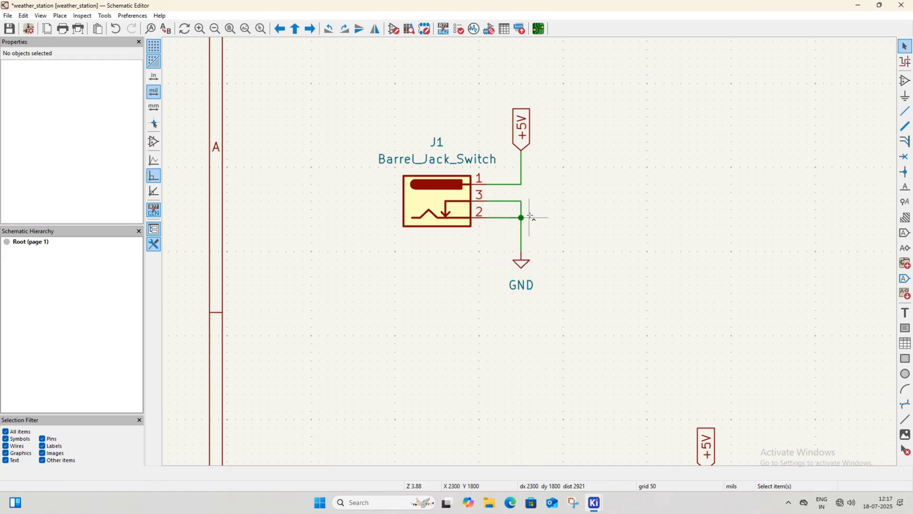
- Change the barrel jack's value text to DC 5V Power and save the schematic
key(ctrl+s)
middle_drag(445, 242, 397, 164)
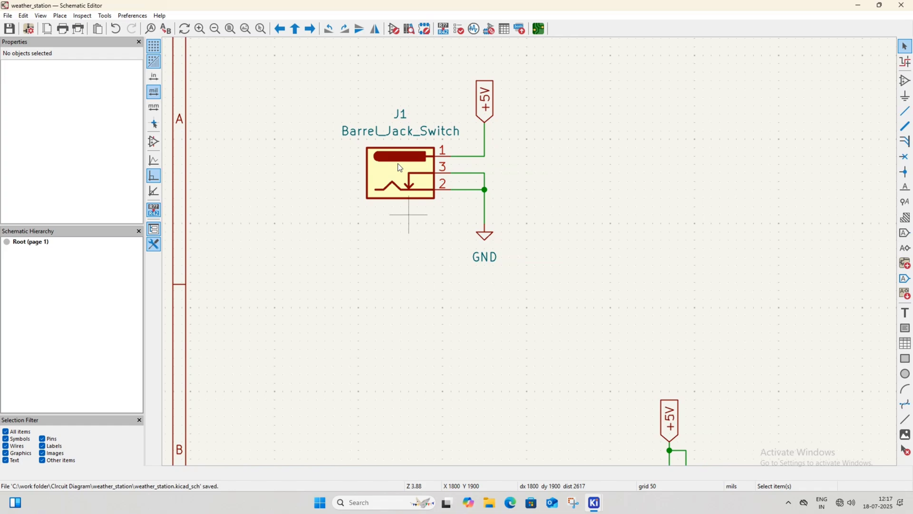
click(399, 130)
double_click(400, 131)
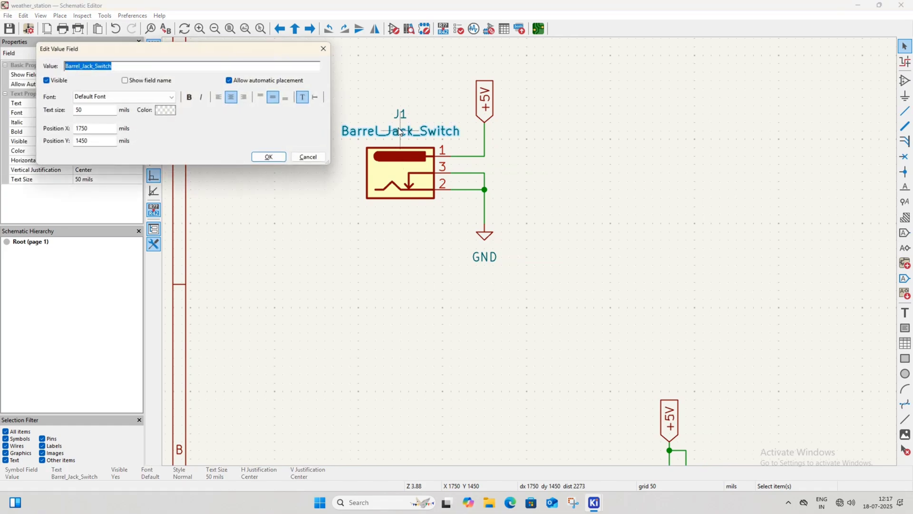
key(BackSpace)
text(DC 5)
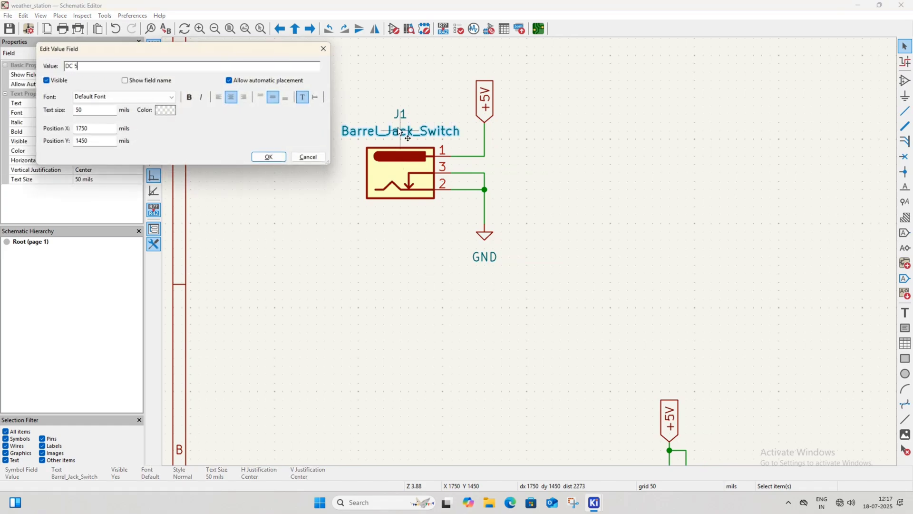
text(V Power)
click(269, 156)
click(286, 281)
key(ctrl+s)
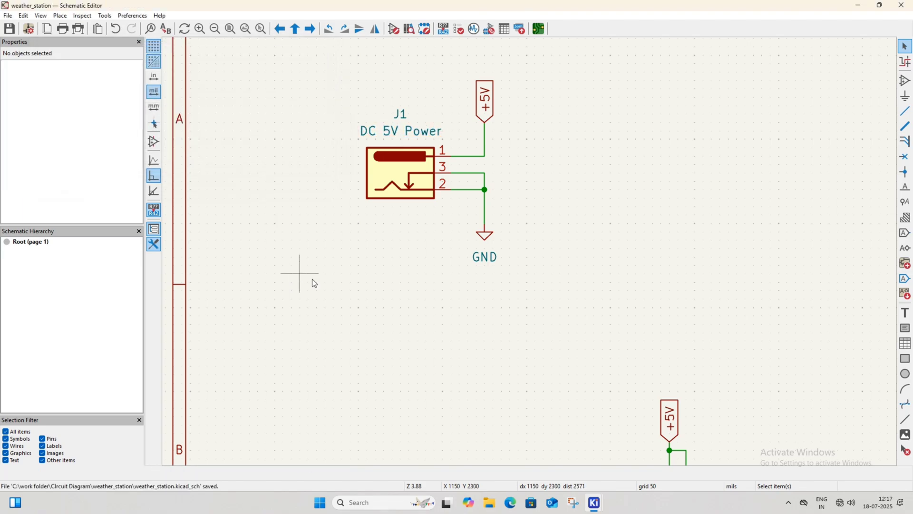
- Find the two-pin Crystal symbol and place it rotated 90° just right of the microcontroller's XTAL1 and XTAL2 pins
scroll(412, 298, down, 2)
middle_drag(529, 276, 378, 189)
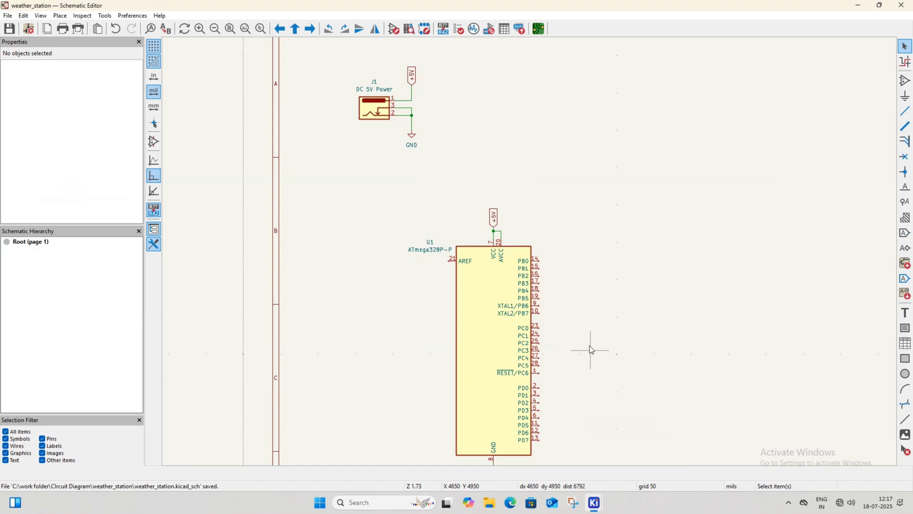
middle_drag(589, 345, 540, 284)
middle_drag(579, 321, 521, 289)
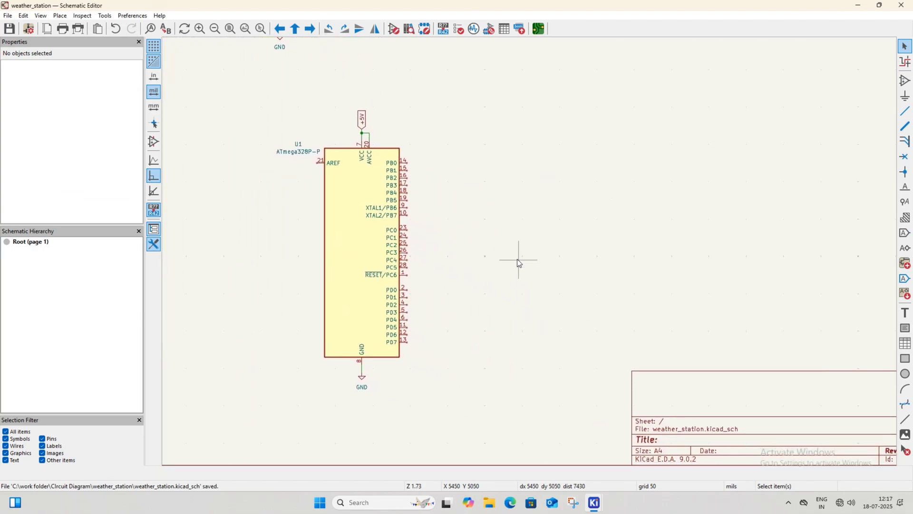
middle_drag(466, 237, 466, 240)
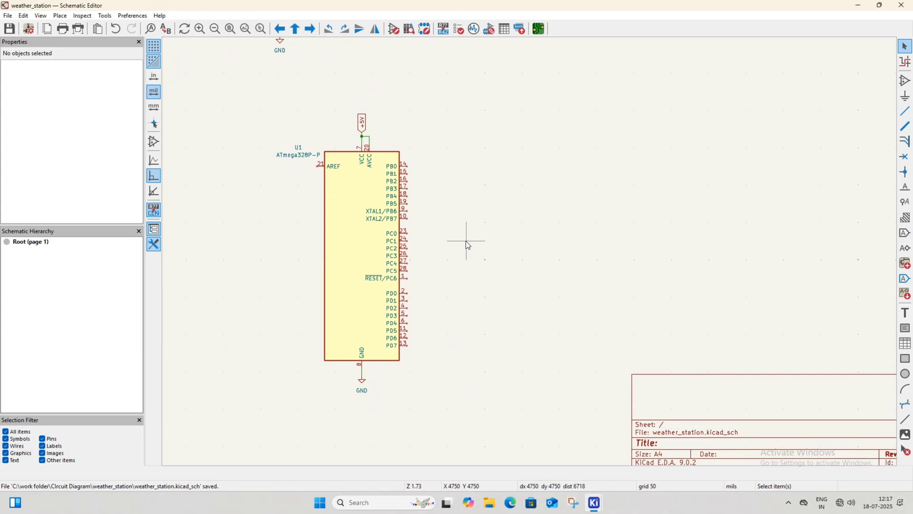
click(905, 80)
click(640, 156)
text(c)
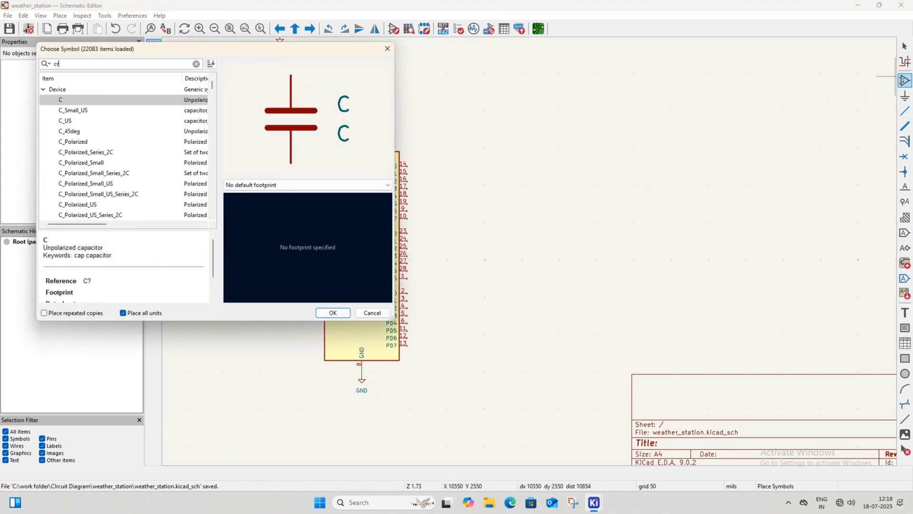
text(rystal)
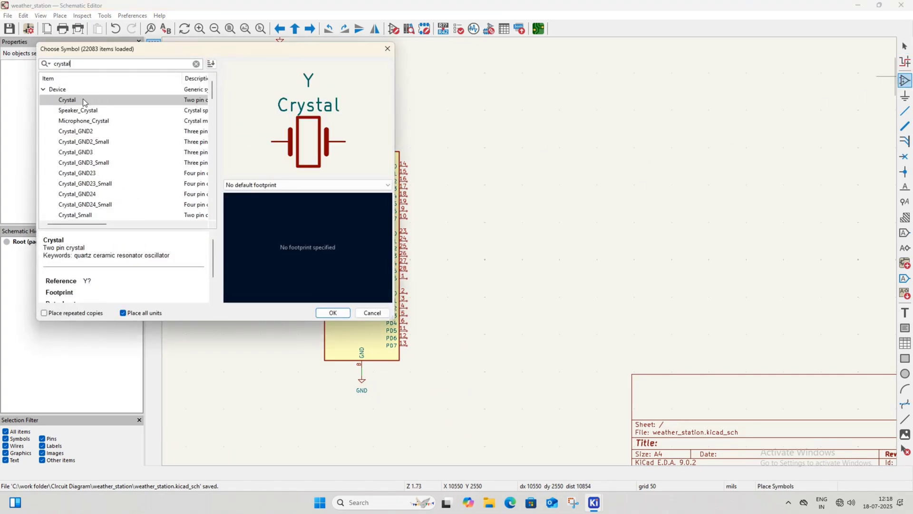
click(333, 313)
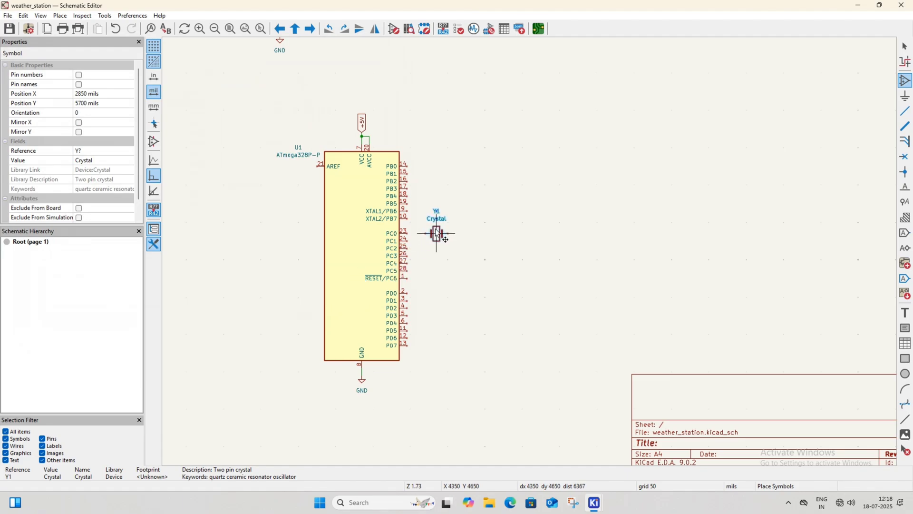
scroll(443, 221, up, 5)
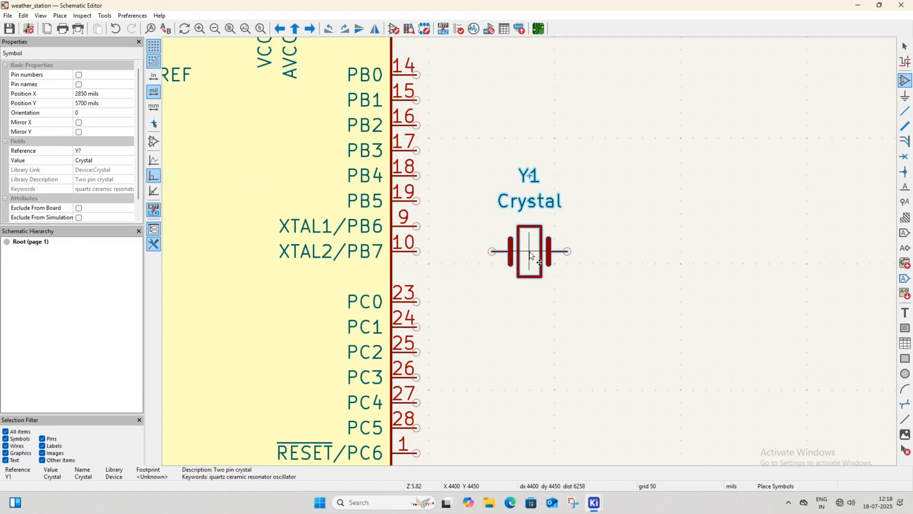
key(r)
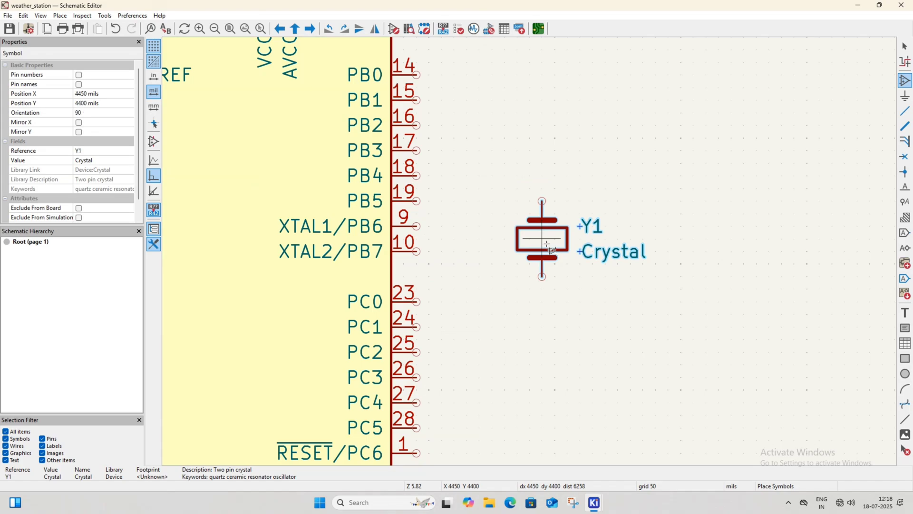
click(546, 248)
- Wire XTAL2/PB7 to the crystal's lower terminal and XTAL1/PB6 to its upper terminal, and save the schematic
key(w)
click(492, 288)
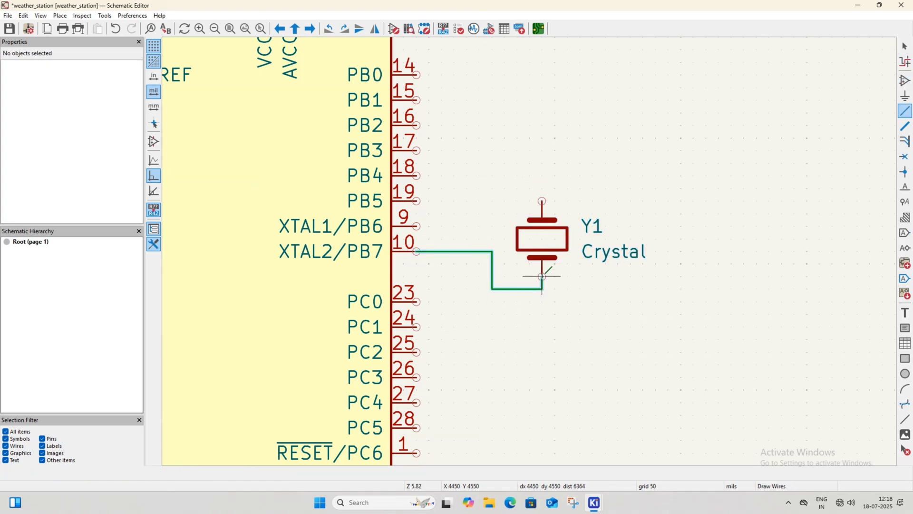
click(542, 277)
key(w)
click(492, 189)
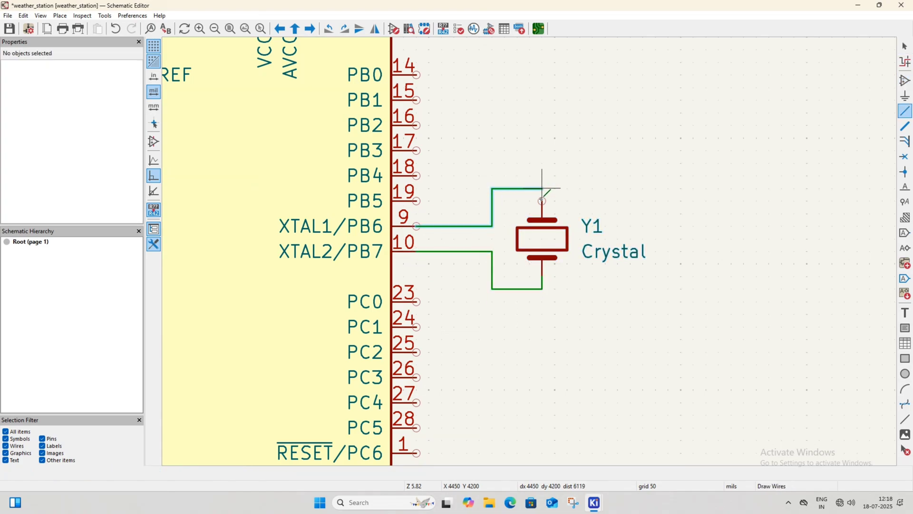
click(543, 200)
key(Escape)
key(ctrl+s)
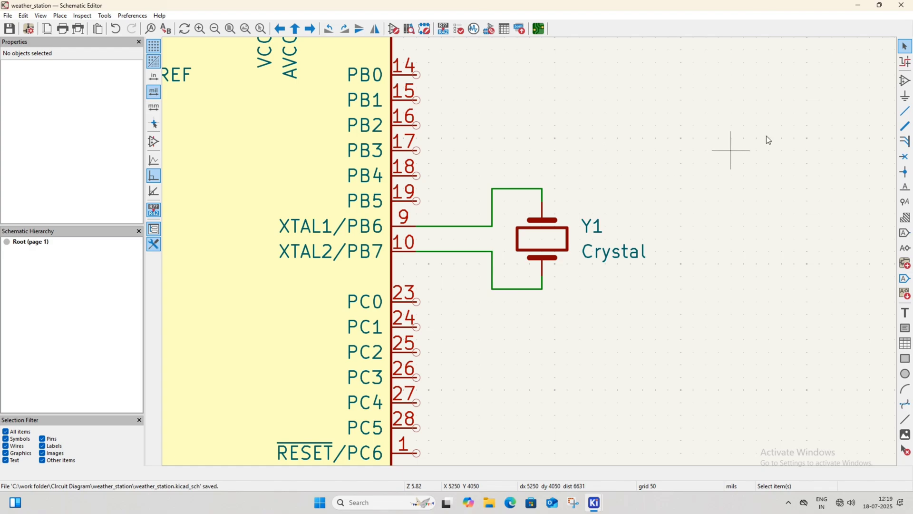
- Place an unpolarized capacitor C rotated 90° to the upper right of the crystal and wire it to the crystal's upper terminal
click(905, 81)
text(c)
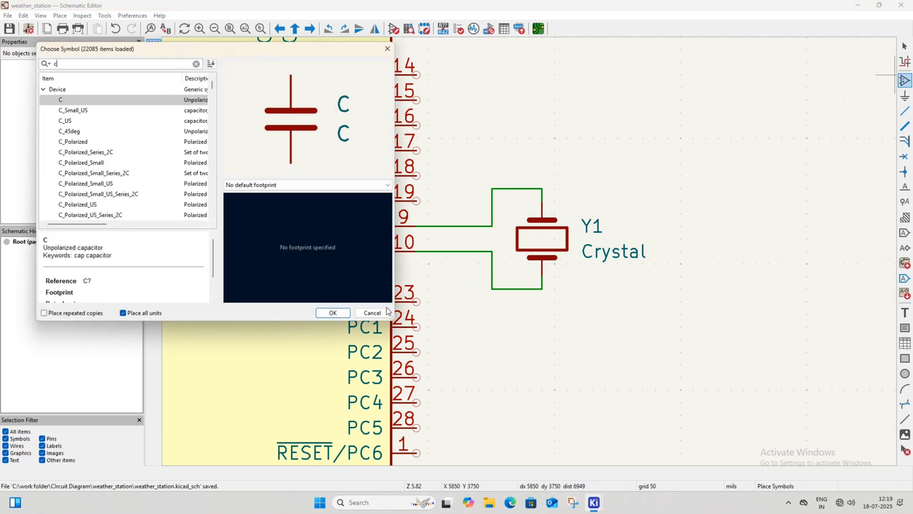
click(341, 316)
middle_drag(611, 214, 518, 220)
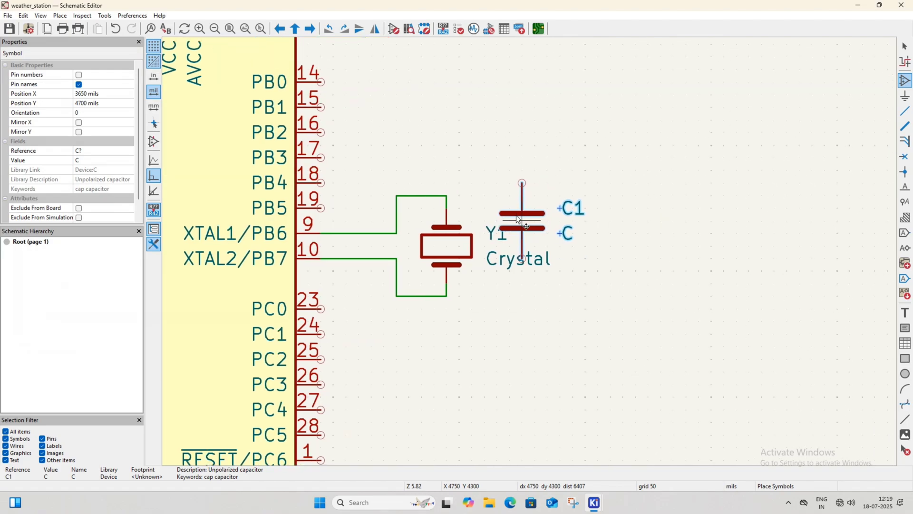
key(r)
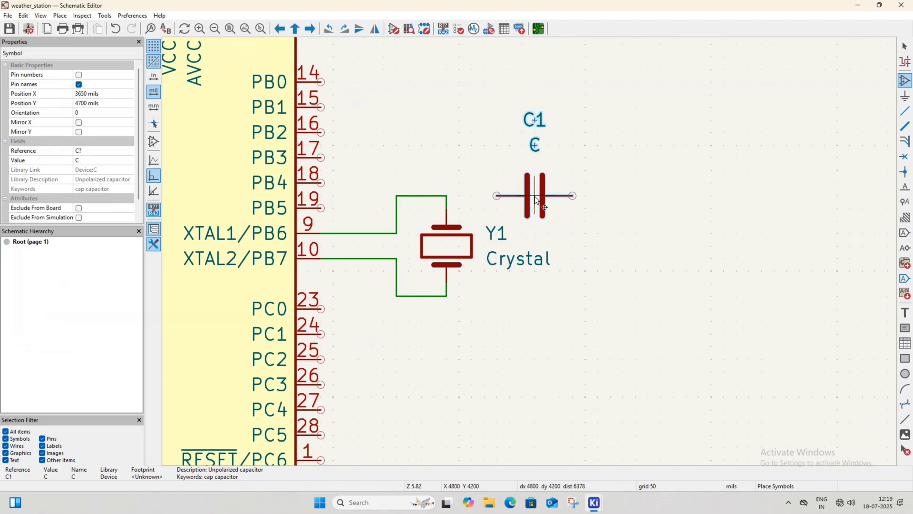
click(536, 197)
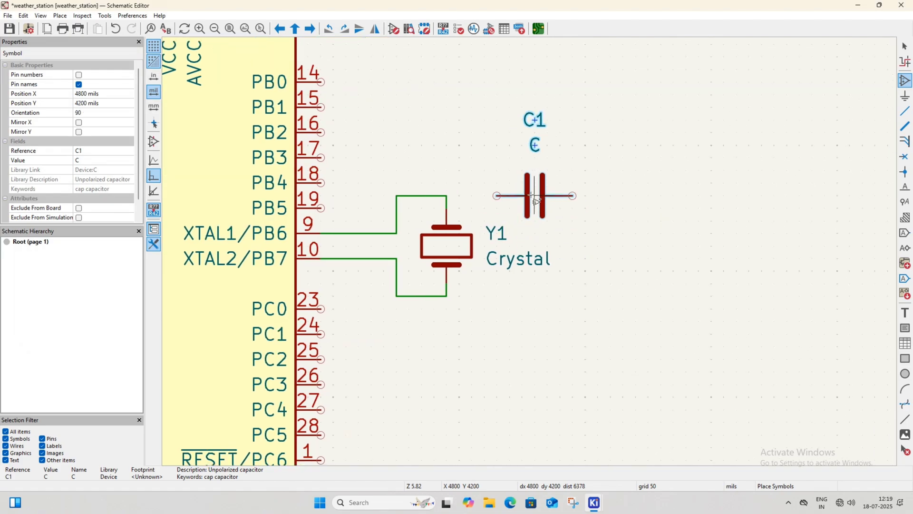
key(Escape)
click(496, 196)
click(446, 195)
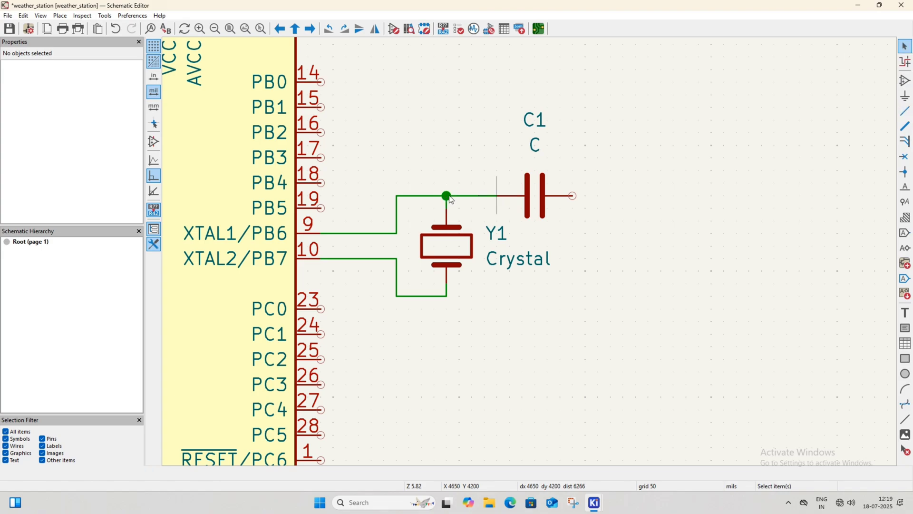
- Duplicate capacitor C1 and place the copy directly below it, level with the crystal's lower wire
click(534, 199)
key(ctrl+d)
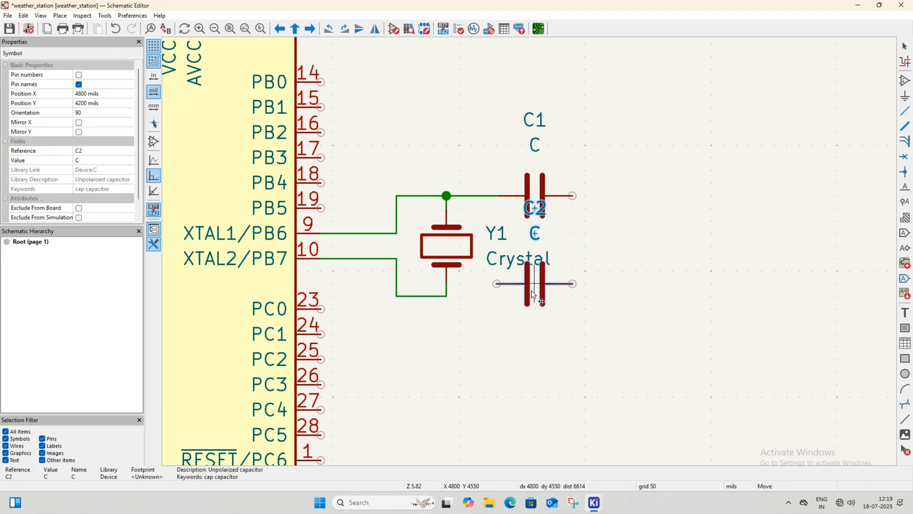
click(531, 299)
click(509, 356)
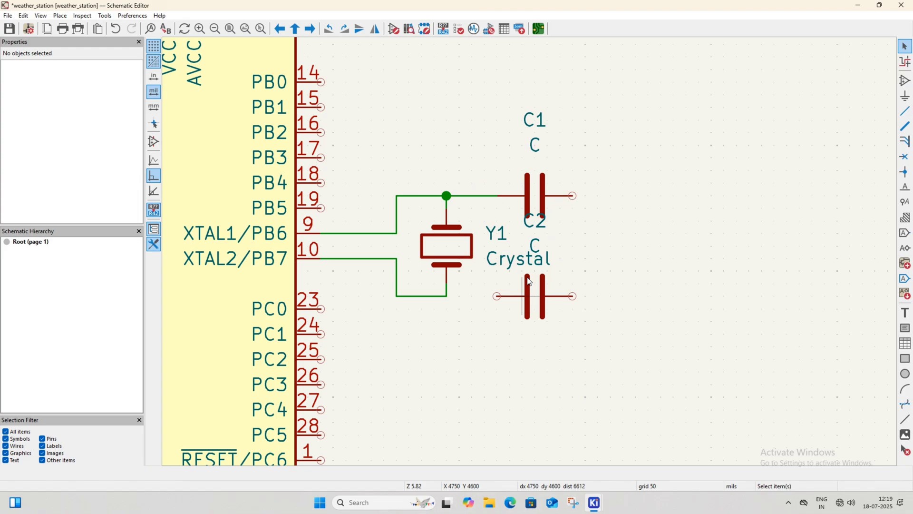
- Move the value and reference texts of capacitor C2 below its symbol
click(534, 245)
drag(534, 245, 535, 341)
click(539, 227)
drag(538, 227, 536, 363)
- Wire capacitor C2 to the crystal's lower terminal and join the free ends of both capacitors with a wire
middle_drag(474, 356, 471, 313)
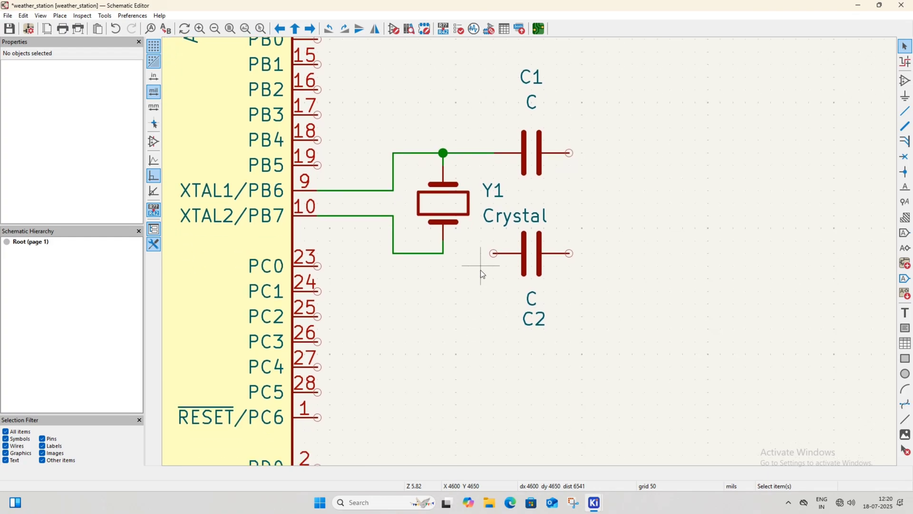
click(493, 253)
click(443, 253)
key(Escape)
middle_drag(610, 192, 561, 201)
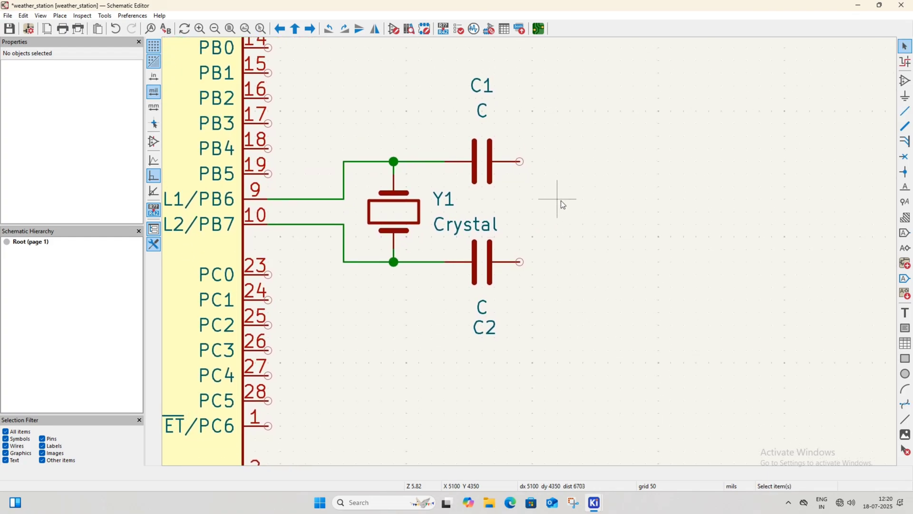
click(520, 162)
click(520, 261)
- Place a GND symbol below the capacitors' joined ends, connect it to them and save the schematic
middle_drag(560, 257, 530, 208)
click(905, 96)
key(Return)
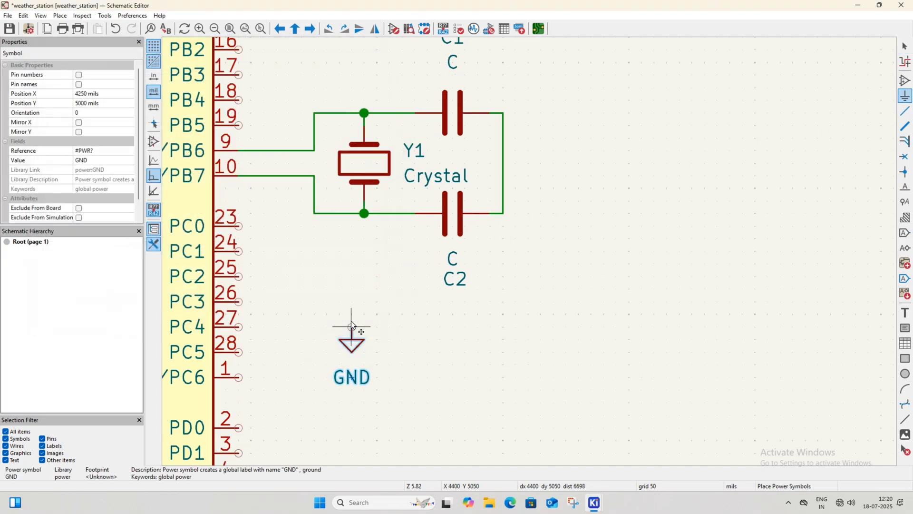
click(503, 289)
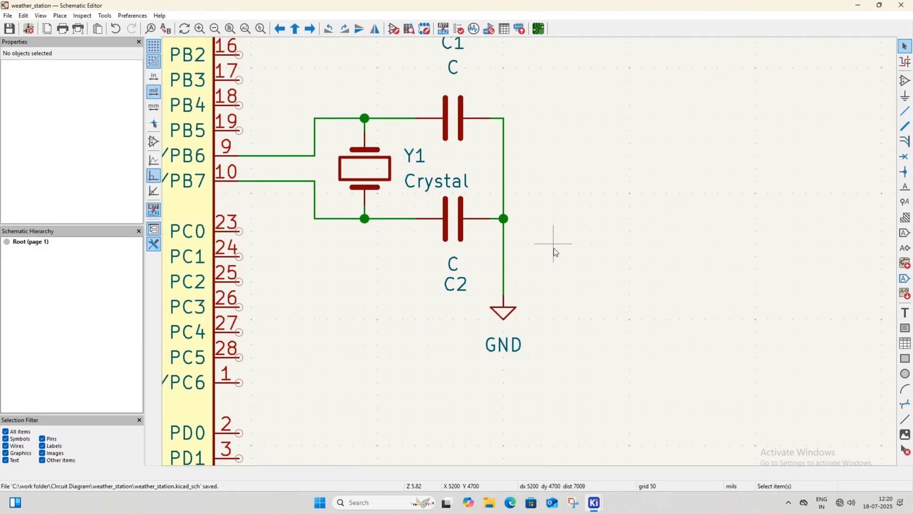
- Set the crystal's value to 16MHz in its symbol properties
click(362, 164)
double_click(362, 163)
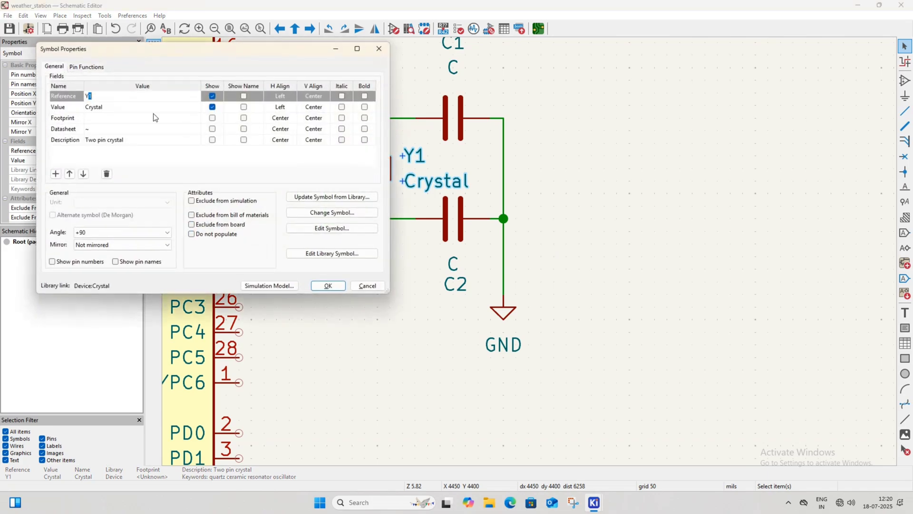
click(122, 107)
key(BackSpace)
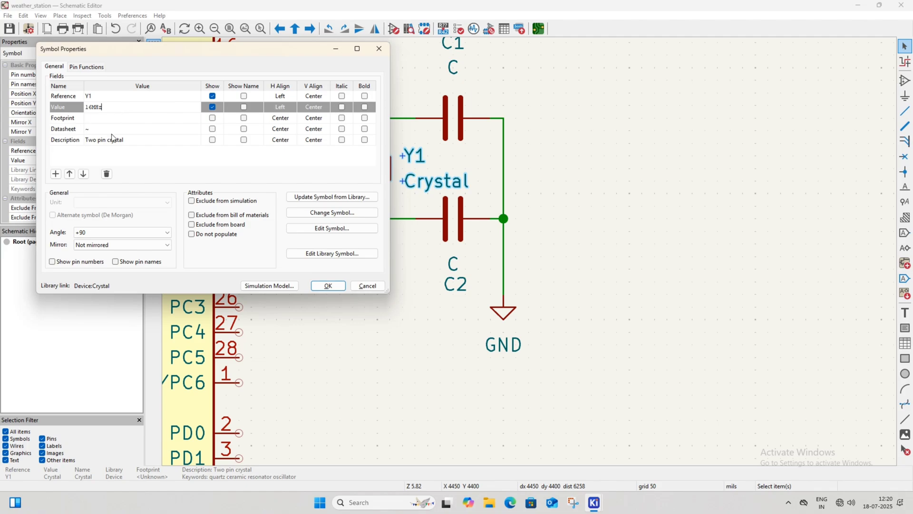
text(16MHz)
click(325, 285)
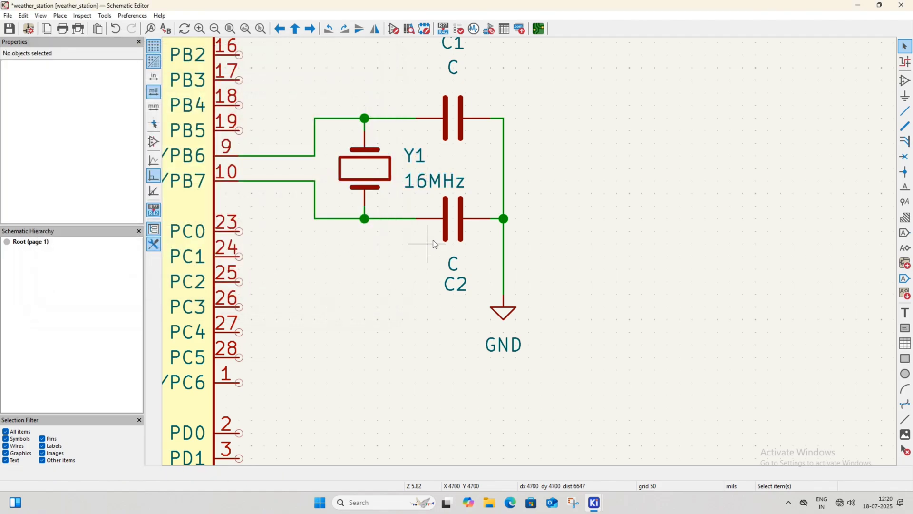
- Set the value of the lower capacitor, C2, to 22pf
double_click(446, 229)
click(126, 109)
key(BackSpace)
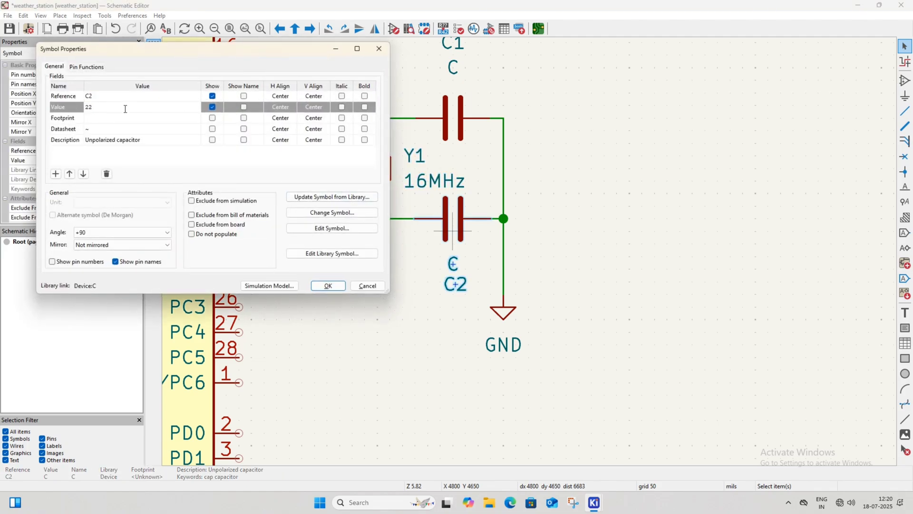
click(323, 285)
- Set the value of the upper capacitor, C1, to 22pf and save the schematic
middle_drag(453, 119, 452, 193)
double_click(451, 192)
click(122, 107)
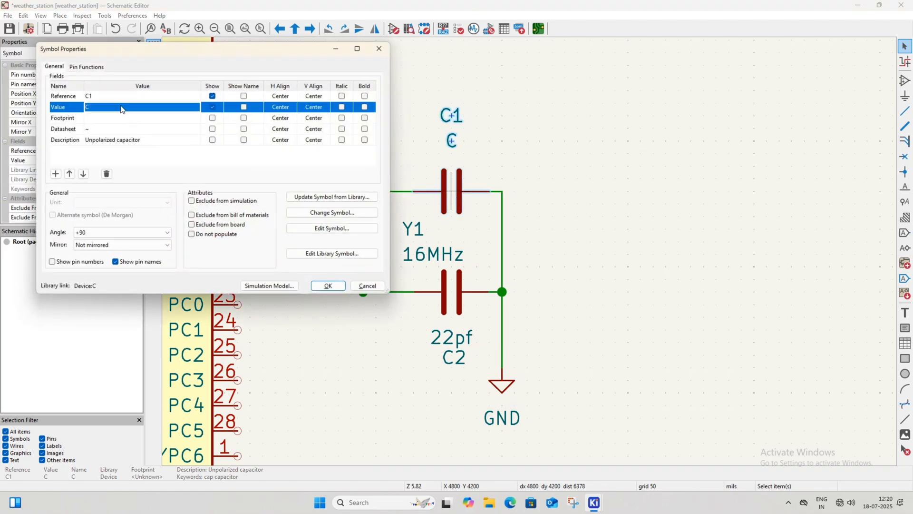
key(BackSpace)
text(22pf)
key(Return)
key(ctrl+s)
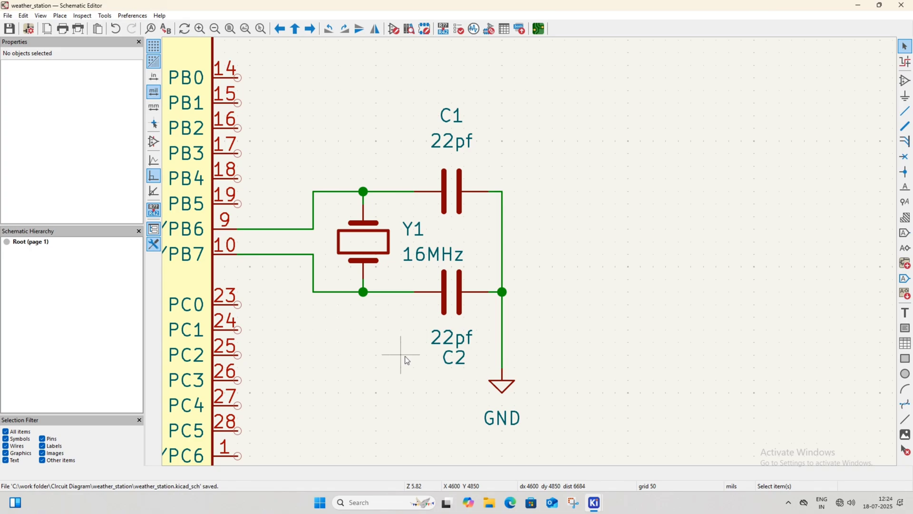
- Place a Conn_01x04_Pin connector symbol in the empty area beside the crystal circuit
scroll(427, 359, down, 5)
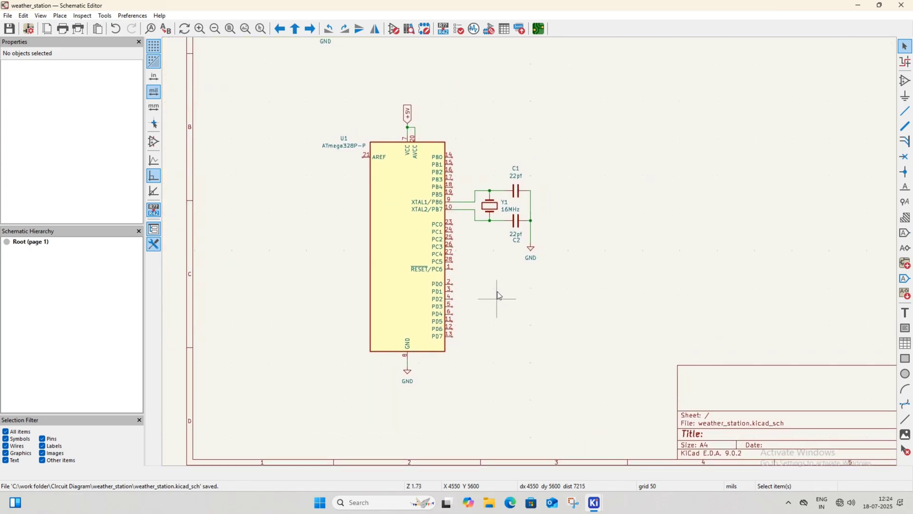
middle_drag(402, 365, 344, 336)
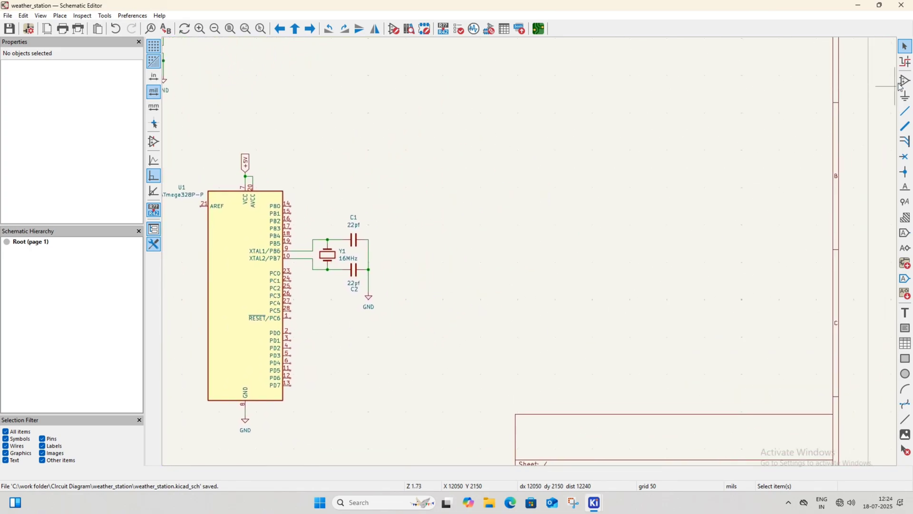
click(905, 80)
click(743, 122)
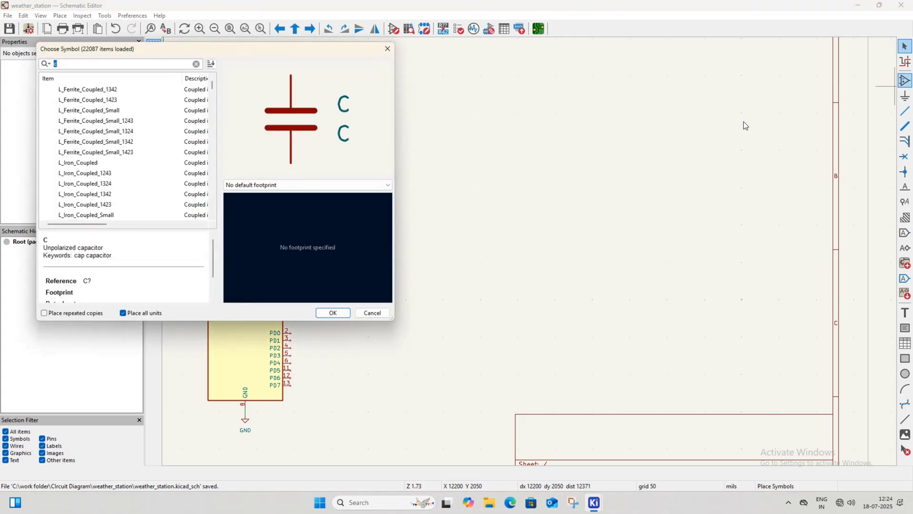
text(connector)
scroll(90, 186, down, 3)
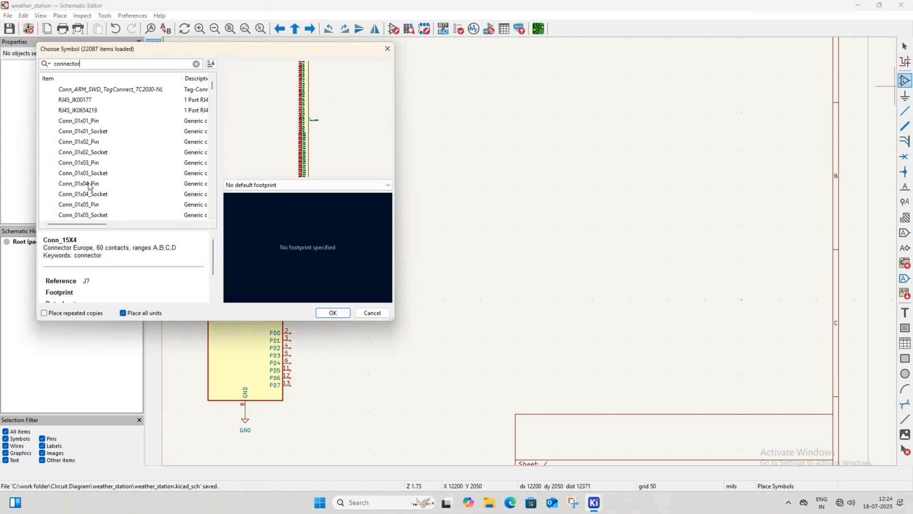
click(89, 186)
click(342, 313)
middle_drag(507, 314, 471, 306)
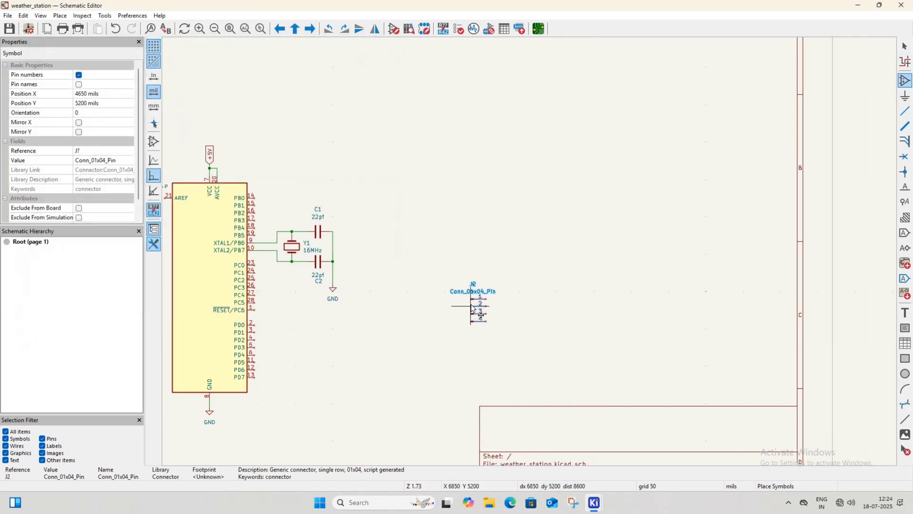
click(457, 267)
- Set the value of the new four-pin connector to SSD1306 OLED
key(v)
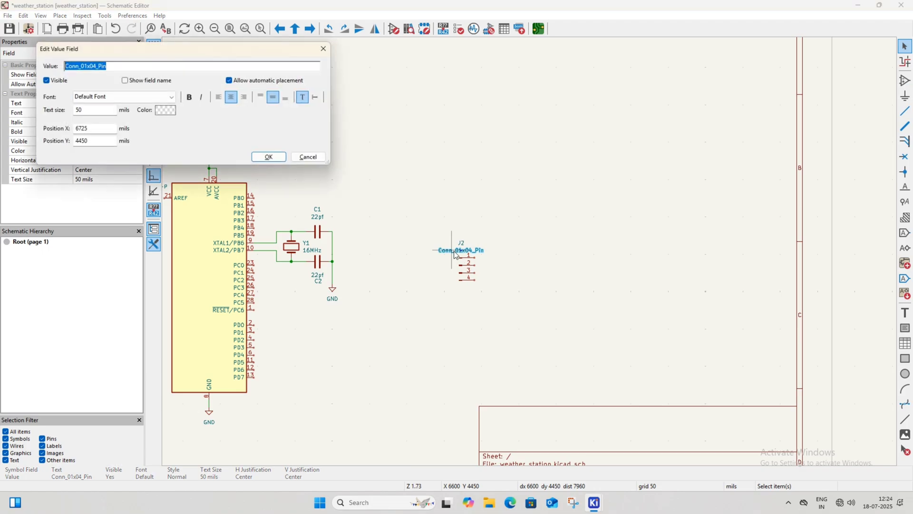
key(BackSpace)
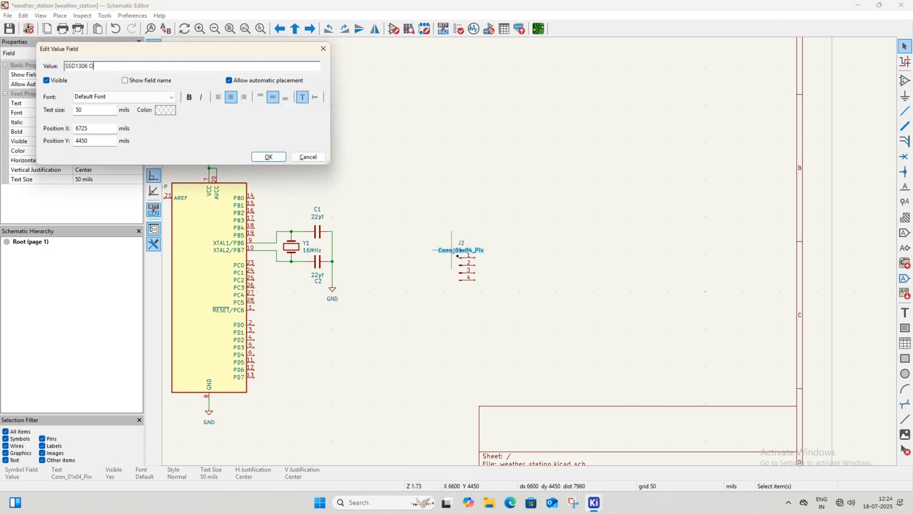
text(SSD1306 OLED)
key(Return)
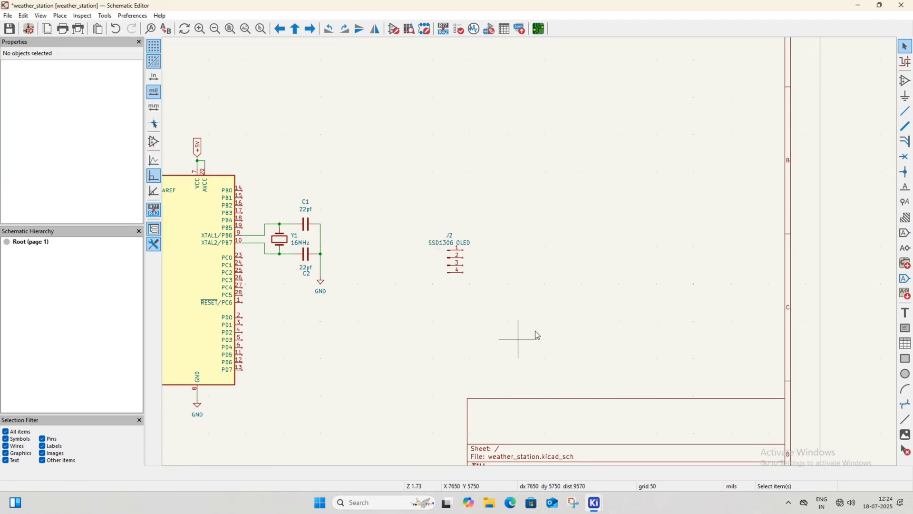
- Add a global label SDA beside the OLED connector and wire it to pin 1
click(905, 234)
click(520, 246)
text(SDA)
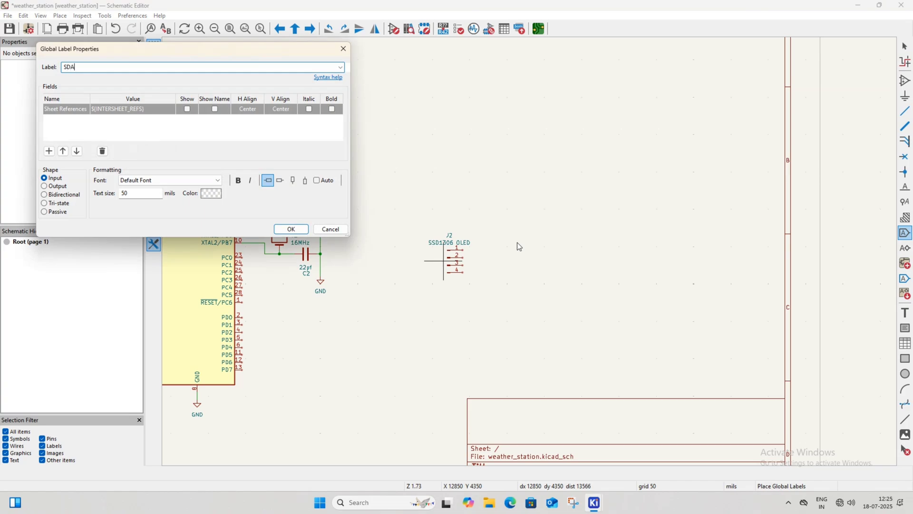
key(Return)
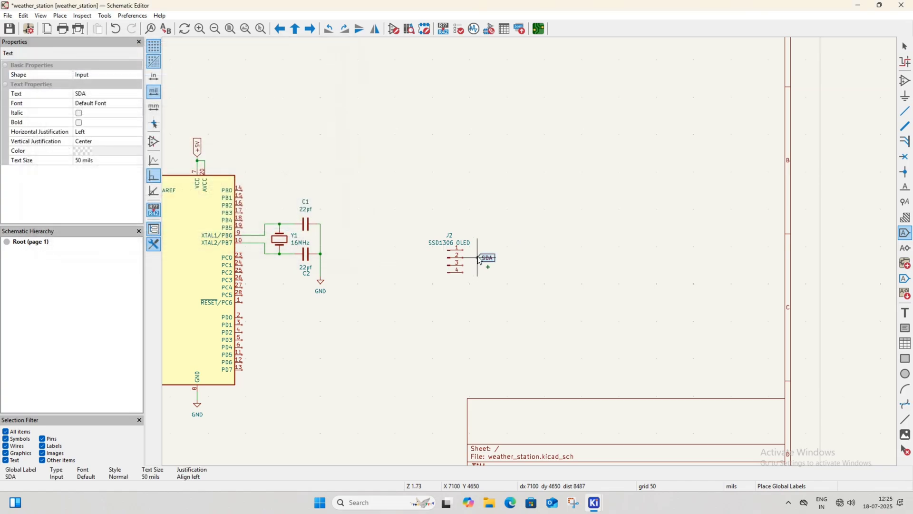
scroll(455, 252, up, 5)
click(561, 218)
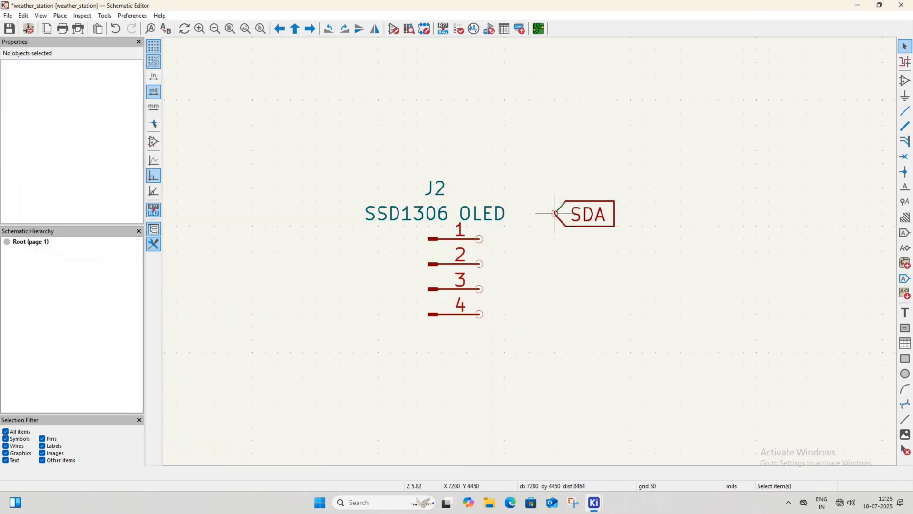
key(w)
click(479, 239)
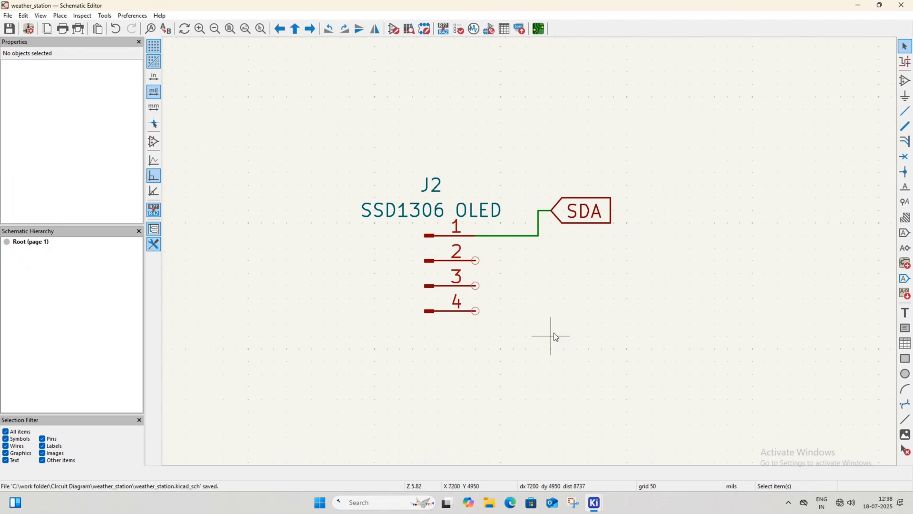
- Add a global label SCL below the SDA label and wire it to pin 2 of the OLED connector
key(ctrl+l)
text(SCL)
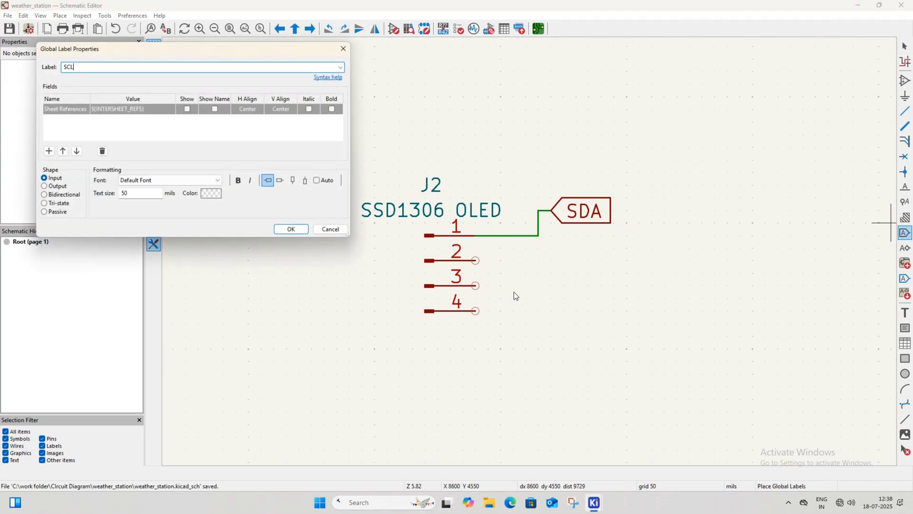
click(291, 229)
click(552, 247)
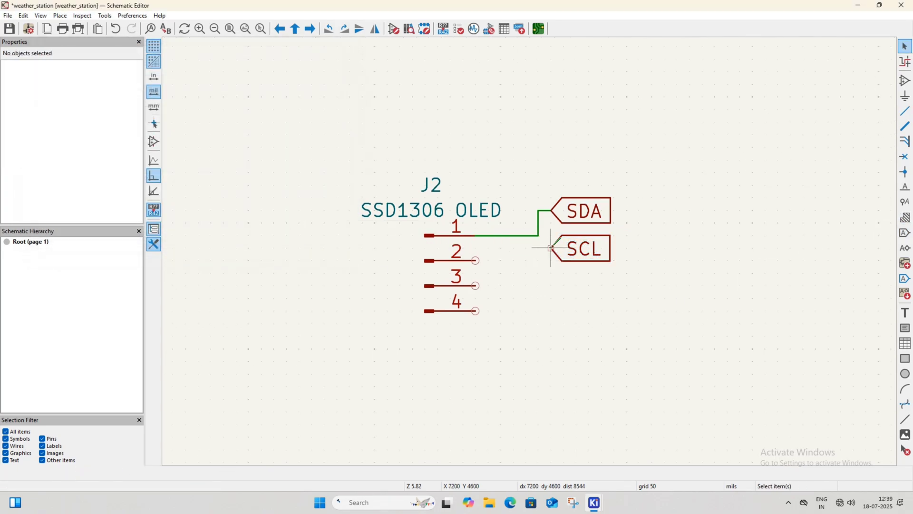
key(w)
click(475, 261)
key(Escape)
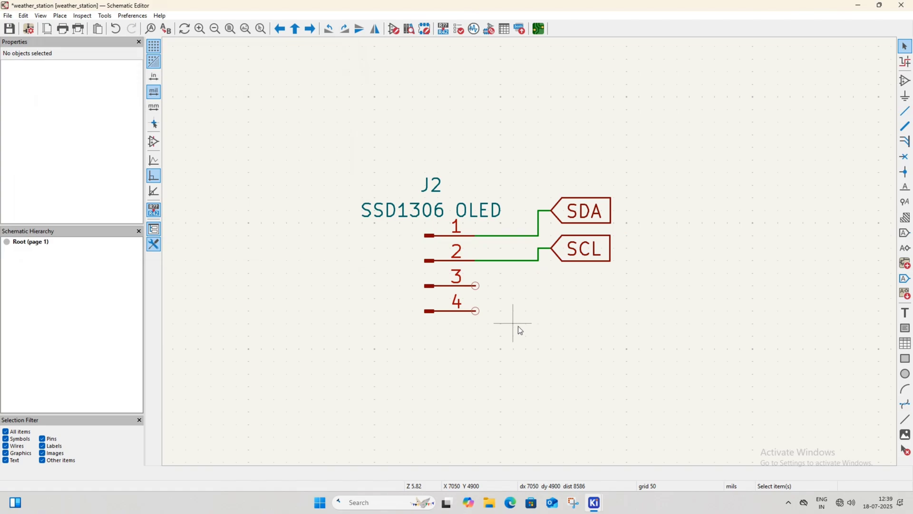
- Duplicate the microcontroller's +5V label, rotate it to face the OLED connector and place it beside pin 3
middle_drag(518, 328, 657, 312)
scroll(657, 312, down, 2)
middle_drag(414, 300, 531, 255)
scroll(531, 255, down, 4)
click(364, 131)
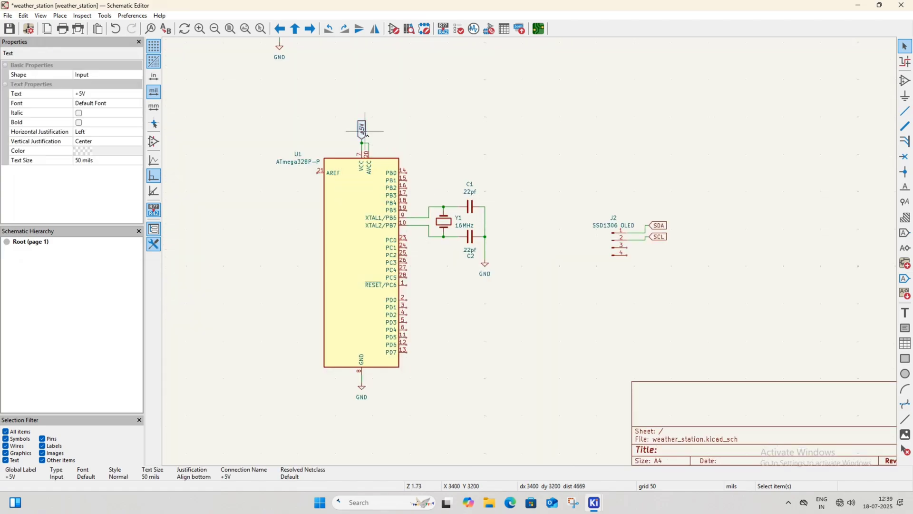
key(ctrl+d)
middle_drag(635, 273, 563, 285)
scroll(563, 286, up, 5)
key(r)
key(r)
key(r)
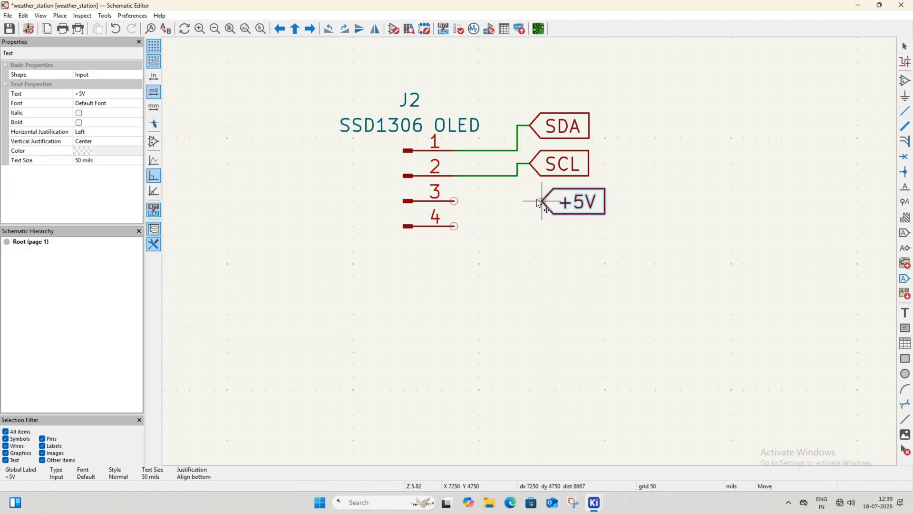
click(529, 201)
- Wire the +5V label to pin 3 of the OLED connector and save the schematic
key(w)
click(454, 201)
key(ctrl+s)
- Place a copy of the crystal circuit's GND symbol below the OLED connector, wire it to pin 4 and save the schematic
scroll(468, 265, down, 3)
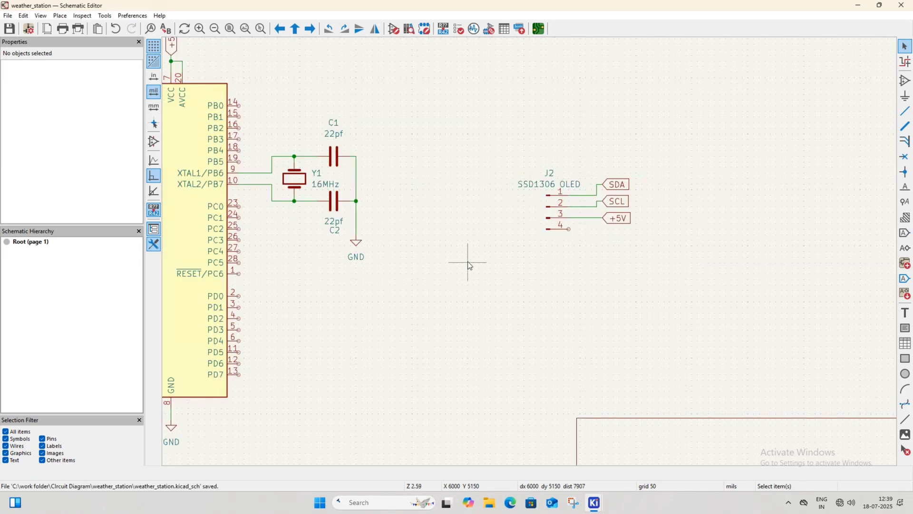
click(355, 244)
key(ctrl+d)
scroll(534, 255, up, 4)
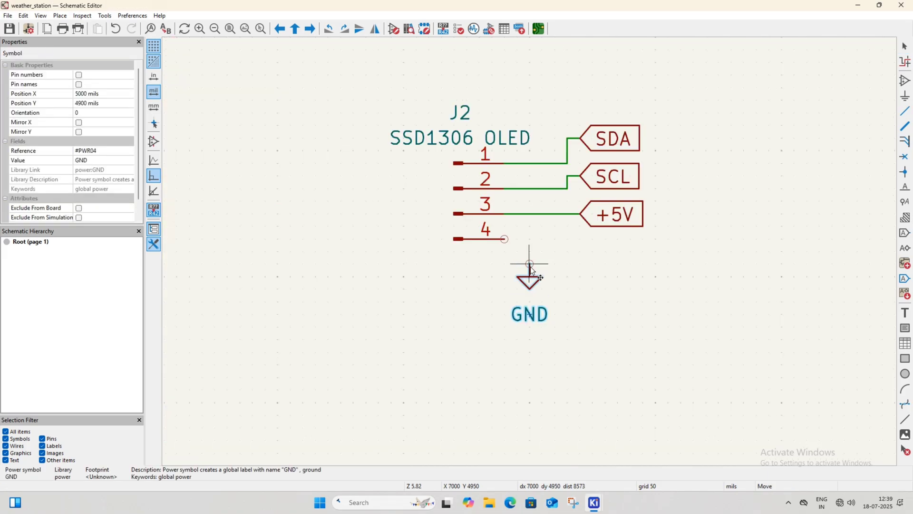
click(529, 263)
key(w)
click(504, 239)
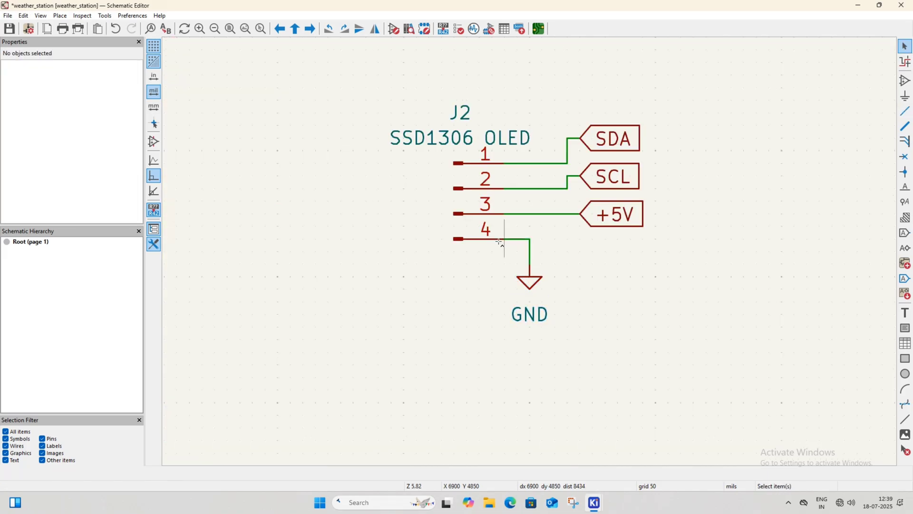
key(ctrl+s)
- Place a second Conn_01x04_Pin connector symbol beside the OLED connector
scroll(494, 244, down, 5)
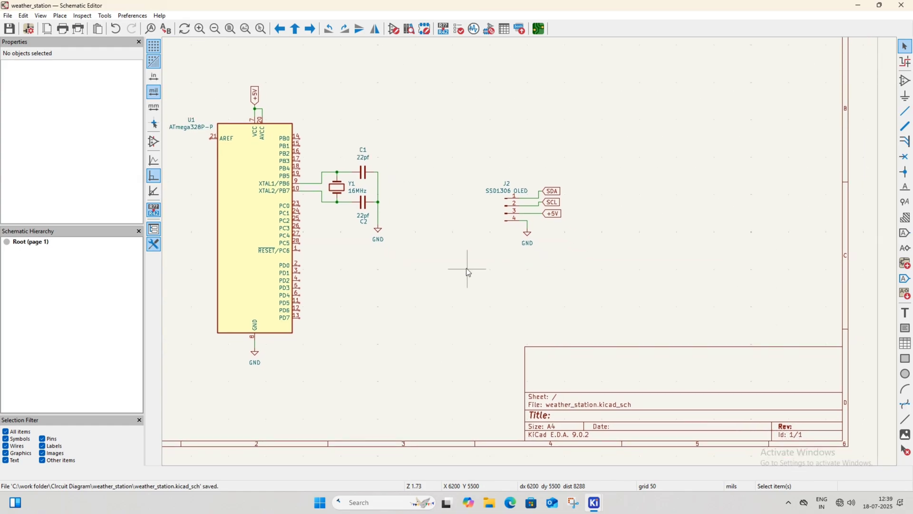
middle_drag(466, 268, 423, 239)
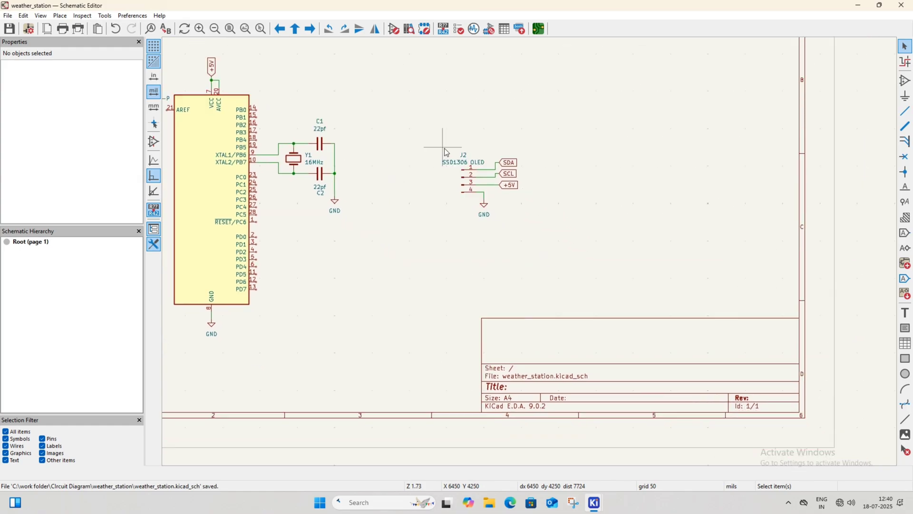
click(905, 82)
scroll(90, 174, down, 2)
click(91, 175)
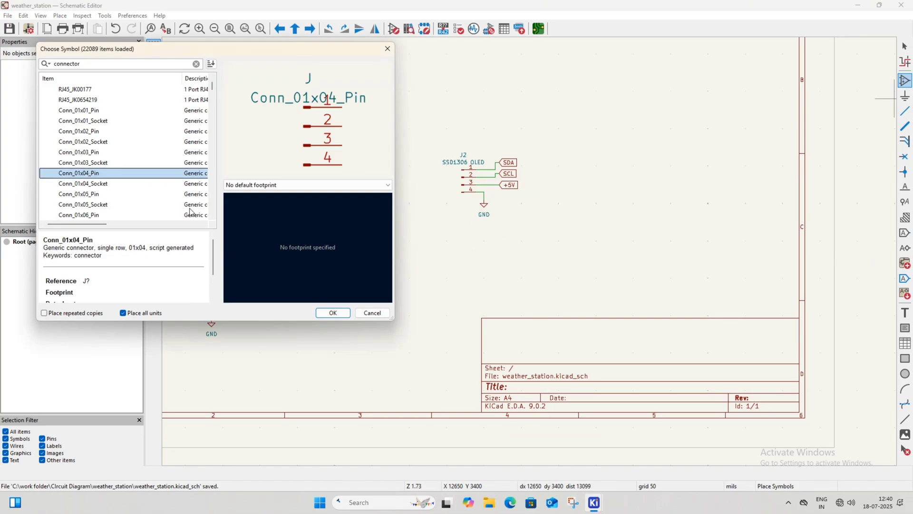
click(333, 313)
click(512, 191)
key(Escape)
- Set the value of the second four-pin connector, J3, to DHT22
click(513, 191)
double_click(513, 191)
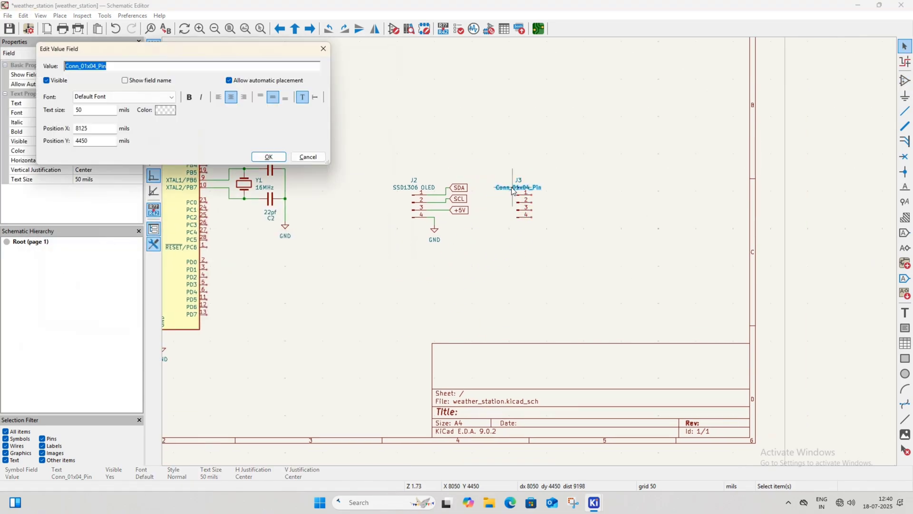
text(DH)
click(272, 159)
- Place a copy of the OLED connector's +5V label beside the DHT22 connector, wire it to pin 1 and save
middle_drag(458, 218, 413, 227)
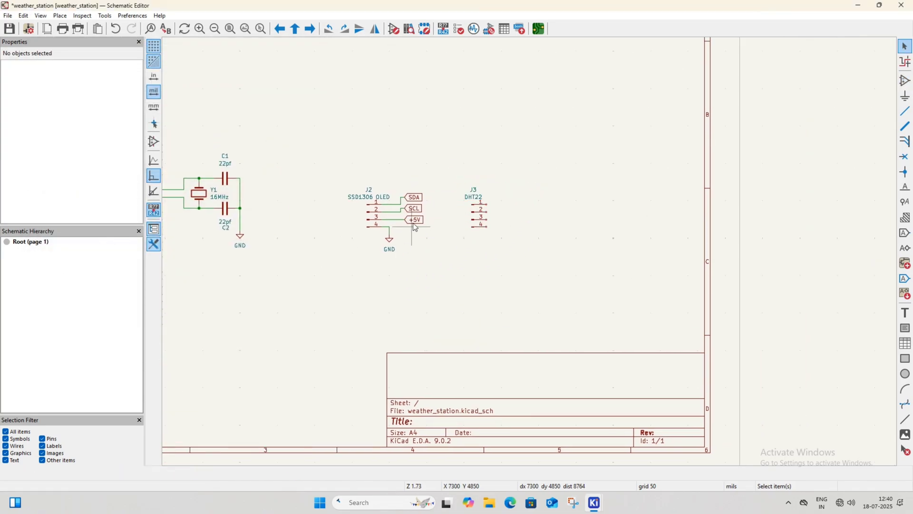
click(414, 223)
key(ctrl+d)
click(512, 199)
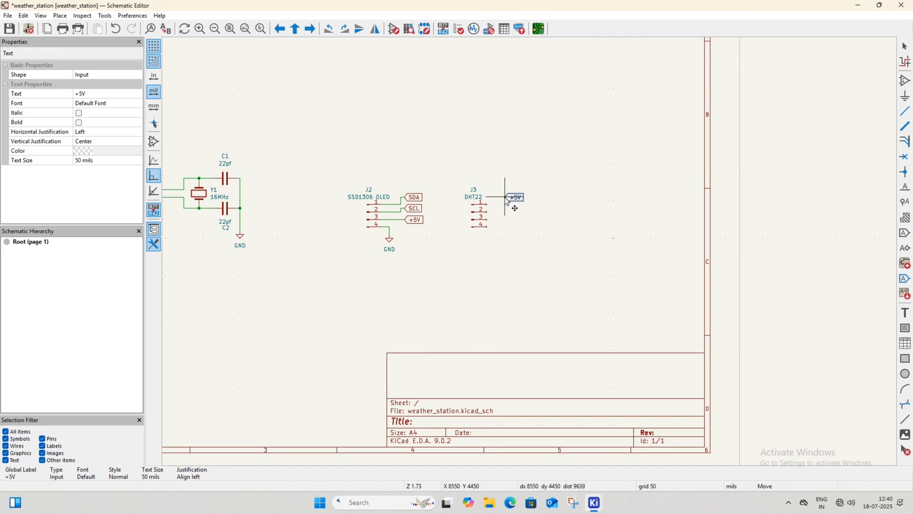
scroll(505, 199, up, 3)
key(w)
click(479, 226)
key(Escape)
key(ctrl+s)
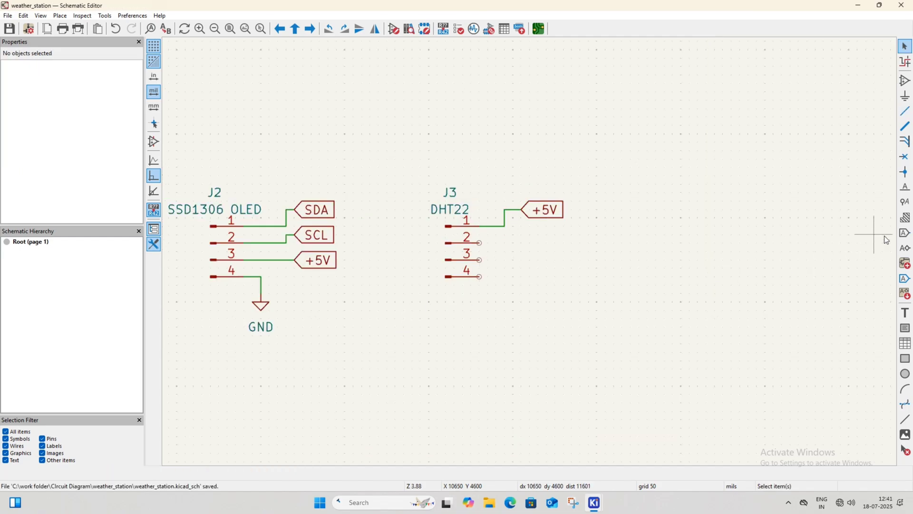
- Add a global label Data below the DHT22's +5V label and wire it to pin 2
click(905, 233)
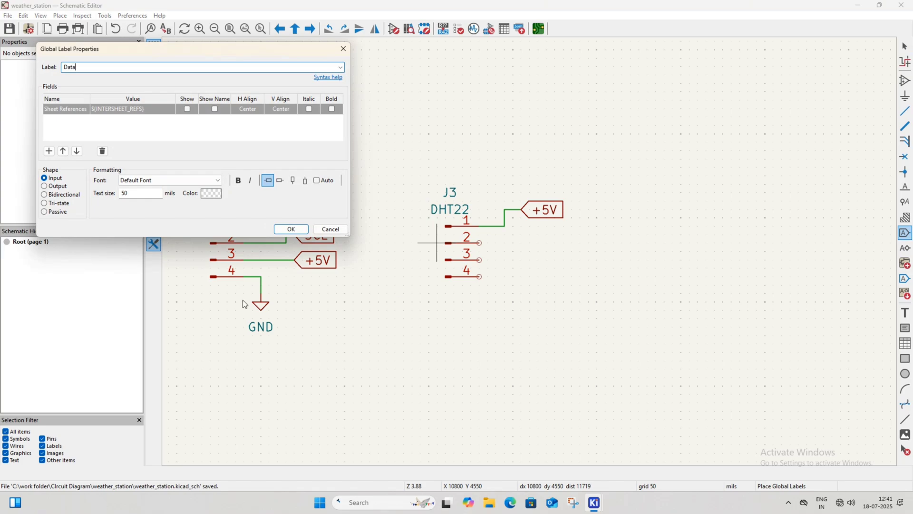
click(288, 229)
click(521, 244)
key(Escape)
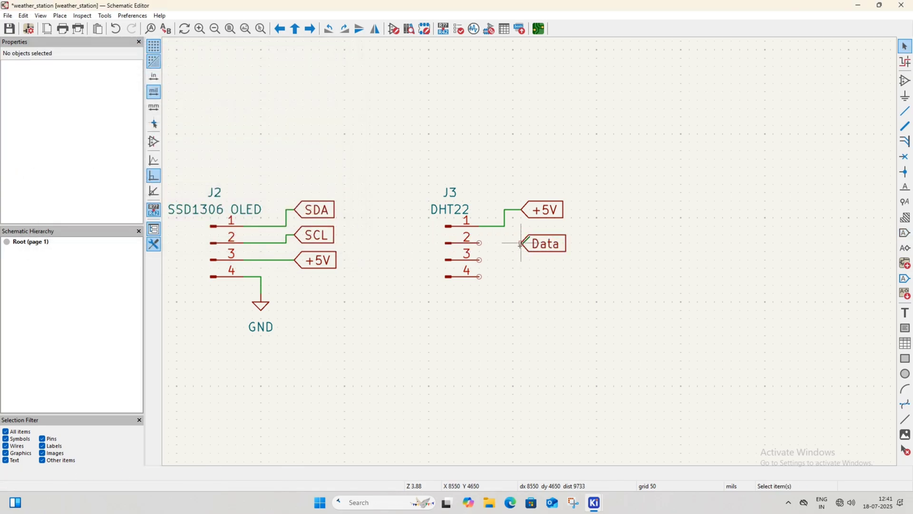
key(w)
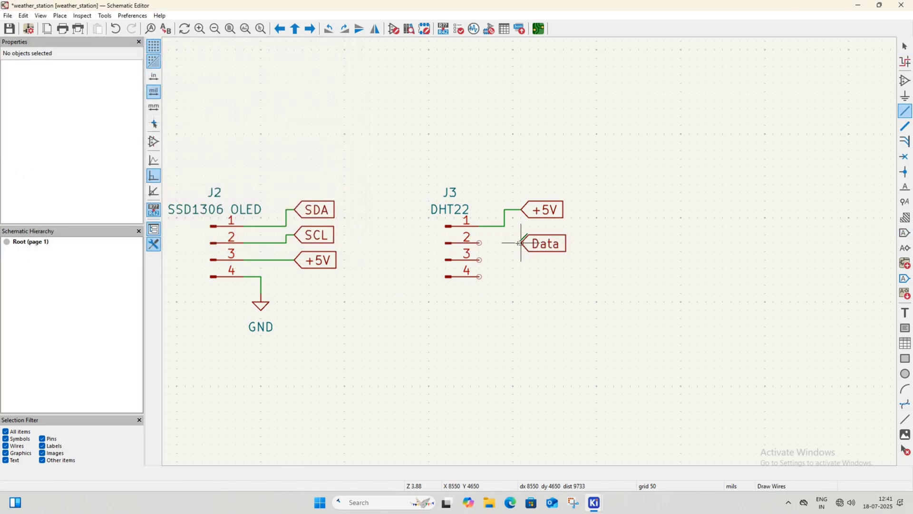
click(479, 243)
key(Escape)
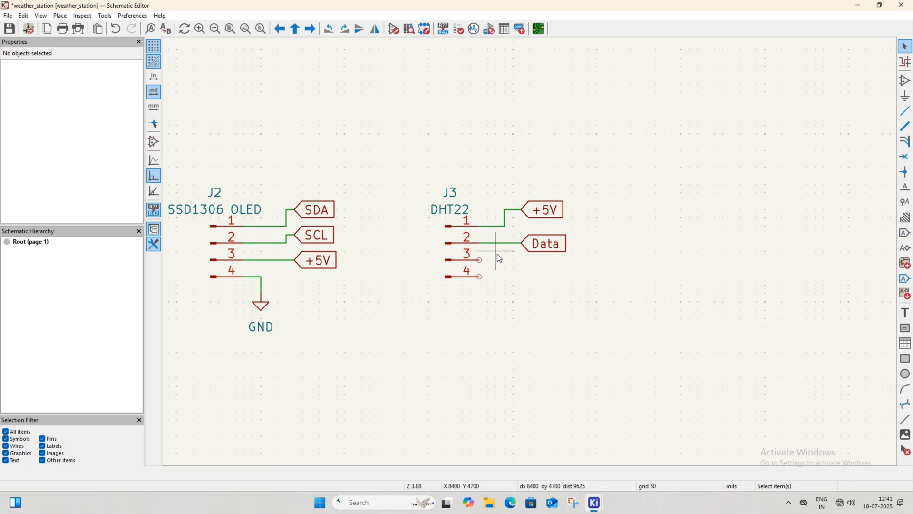
- Mark pin 3 of the DHT22 connector with a no-connect flag
click(906, 158)
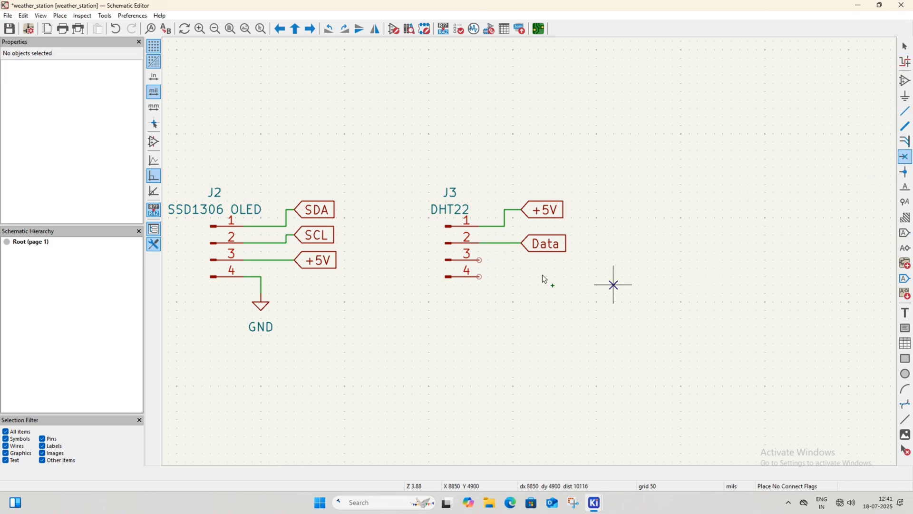
click(479, 260)
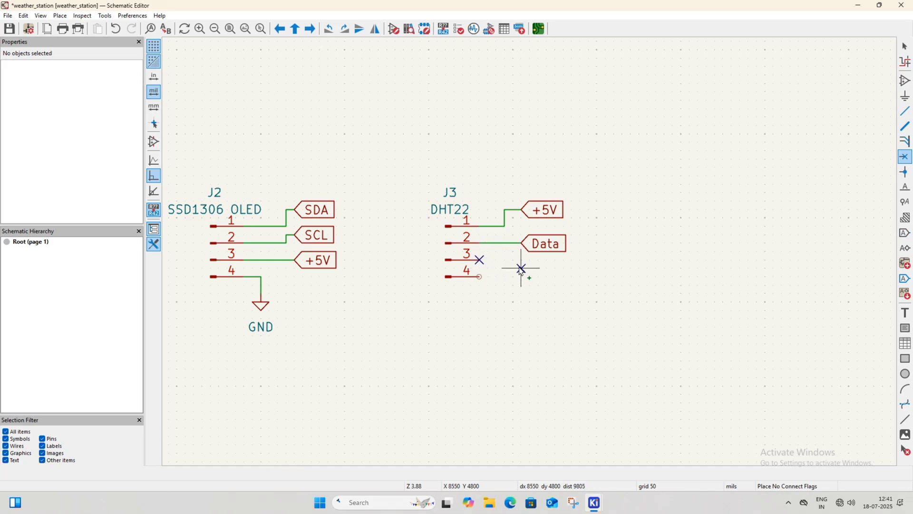
key(Escape)
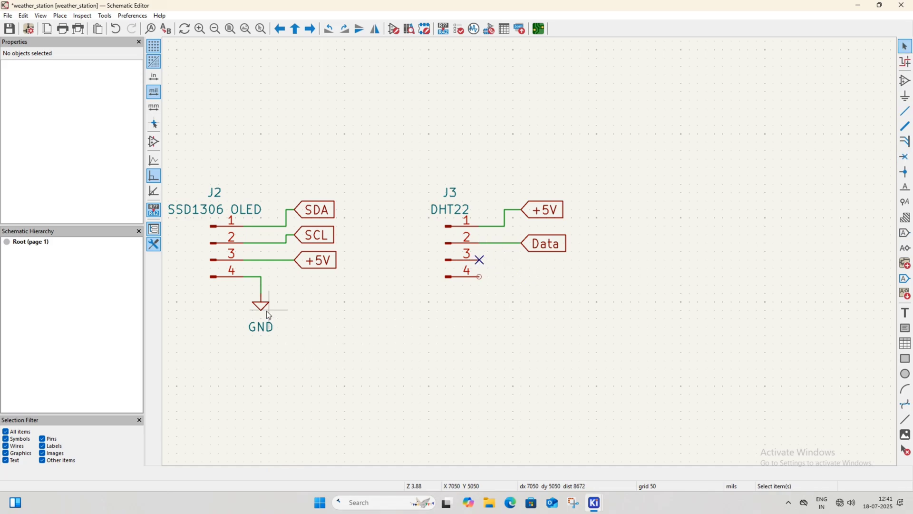
- Place a copy of the OLED connector's GND symbol below pin 4 of the DHT22 connector
click(261, 306)
key(ctrl+d)
click(497, 305)
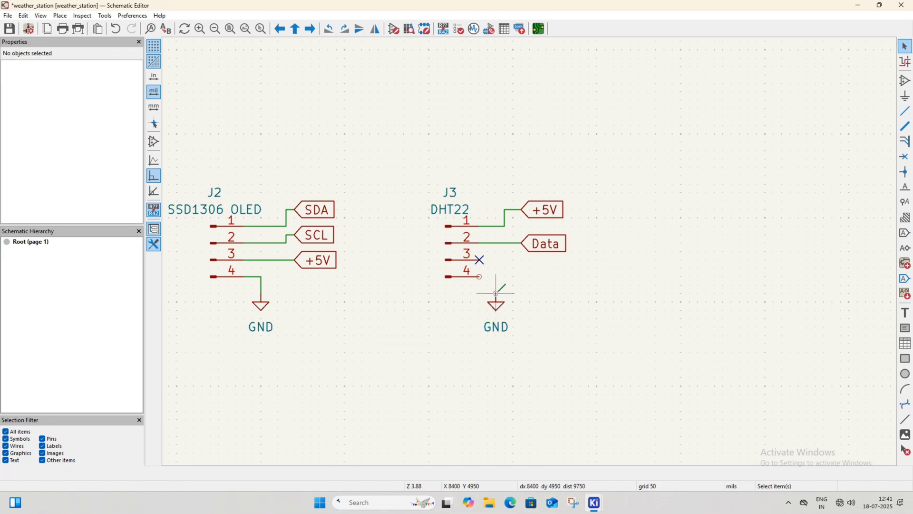
- Wire the DHT22 connector's GND symbol to its pin 4 and save the schematic
key(w)
click(479, 276)
key(Escape)
key(ctrl+s)
- Copy the OLED connector's SDA label and bring it beside the microcontroller's PC4 pin
scroll(525, 286, down, 5)
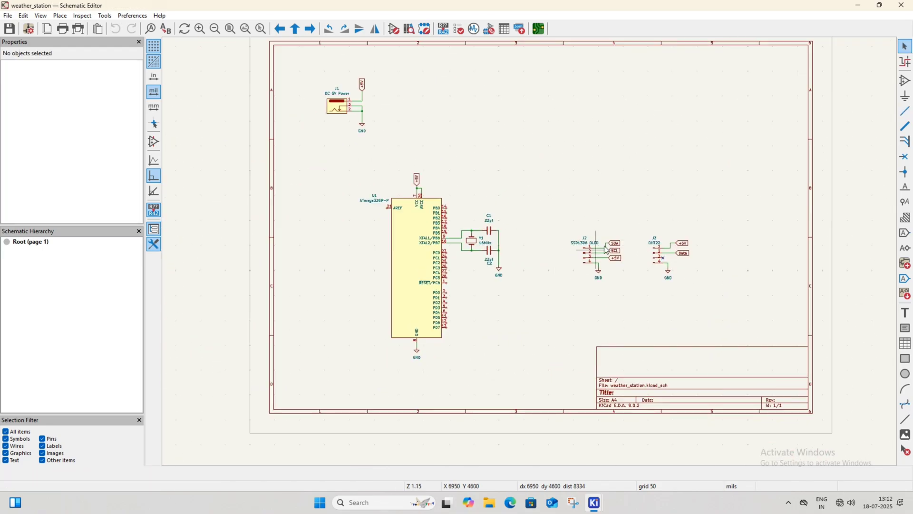
click(613, 243)
key(ctrl+d)
scroll(523, 257, up, 5)
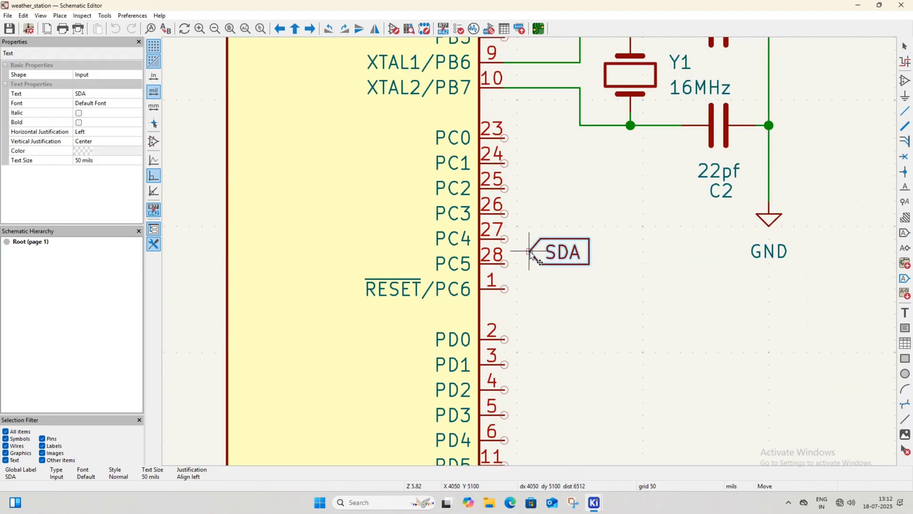
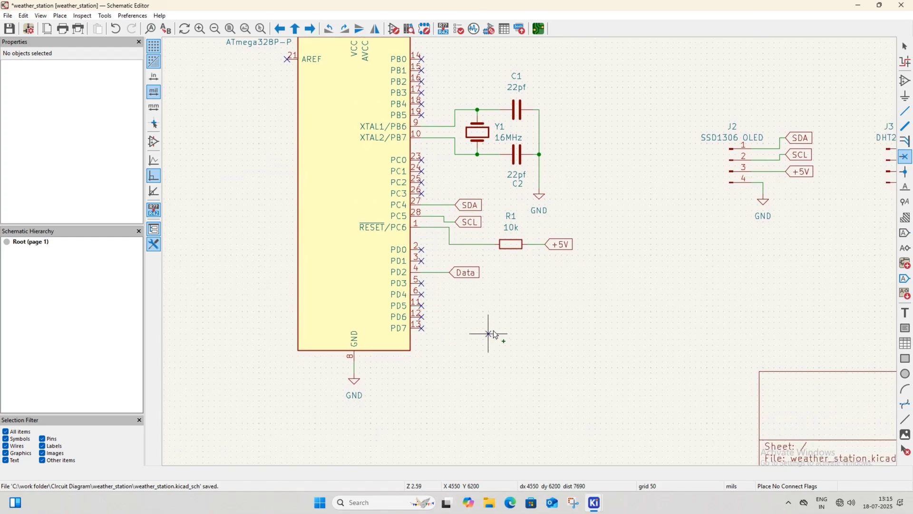
- Run the electrical rules check on the whole schematic, review the reported violations and close the checker
scroll(637, 304, down, 1)
middle_drag(637, 304, 605, 245)
middle_drag(521, 59, 482, 227)
scroll(423, 181, down, 2)
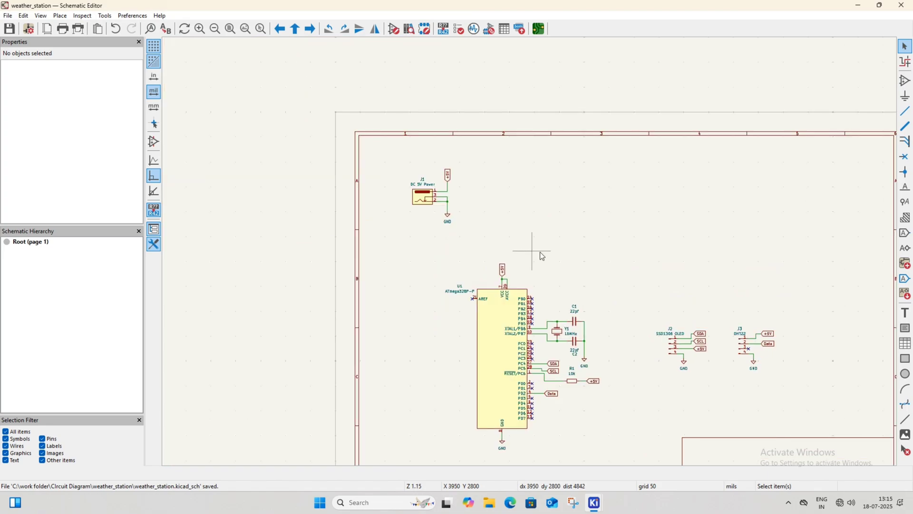
click(458, 29)
click(294, 230)
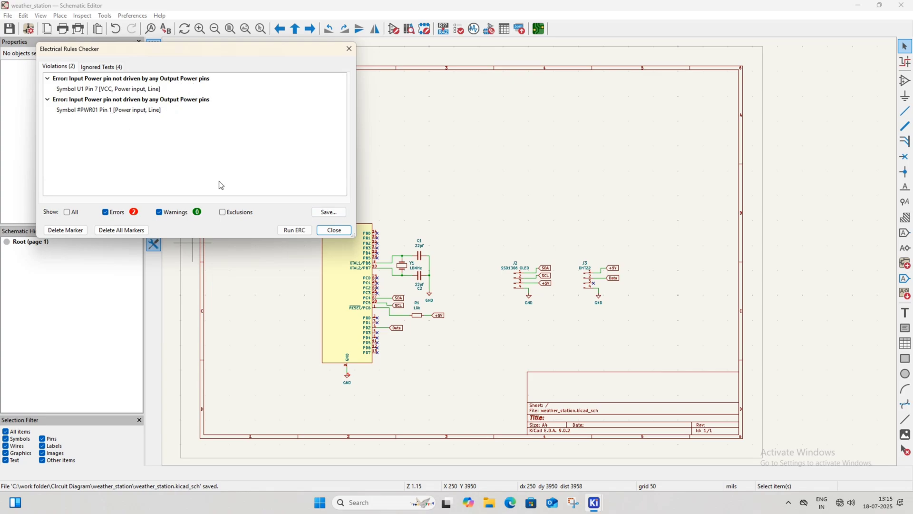
click(335, 230)
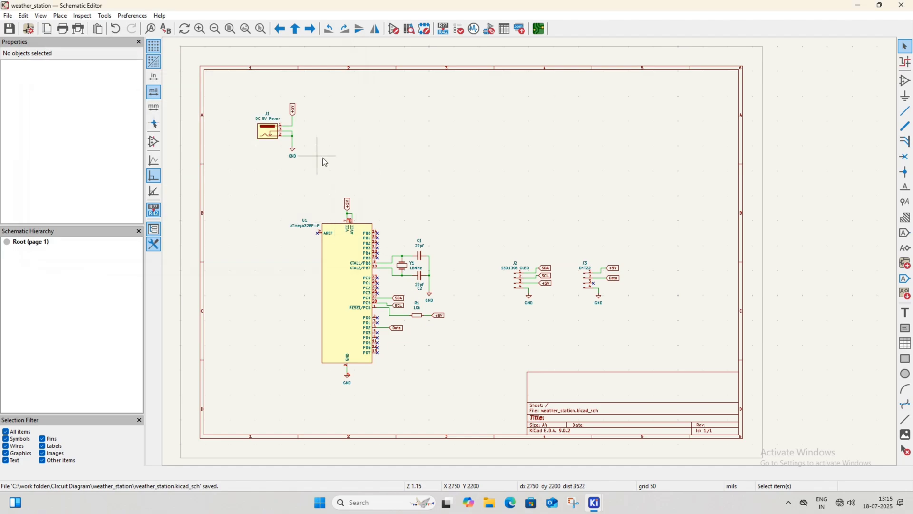
- Add a PWR_FLAG power symbol beside the DC jack's +5V label and wire it to the pin 1 line
middle_drag(325, 162, 374, 187)
scroll(423, 228, up, 5)
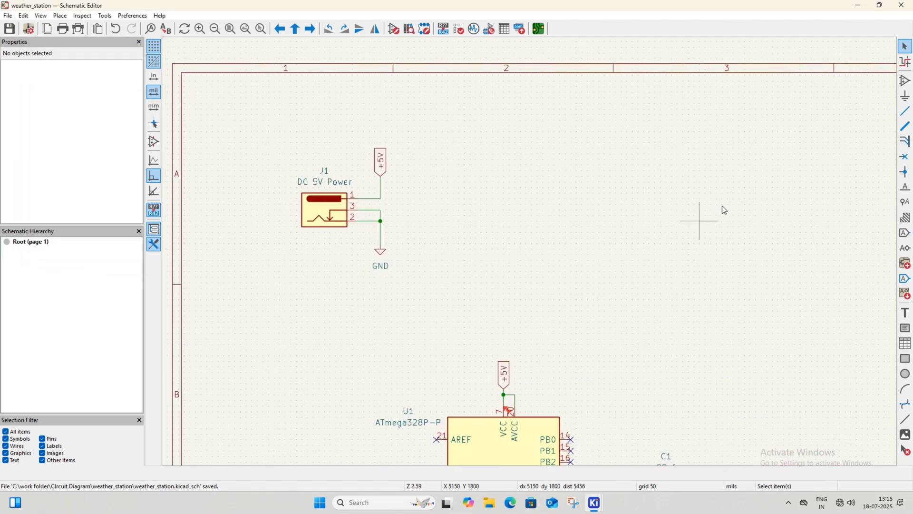
click(905, 96)
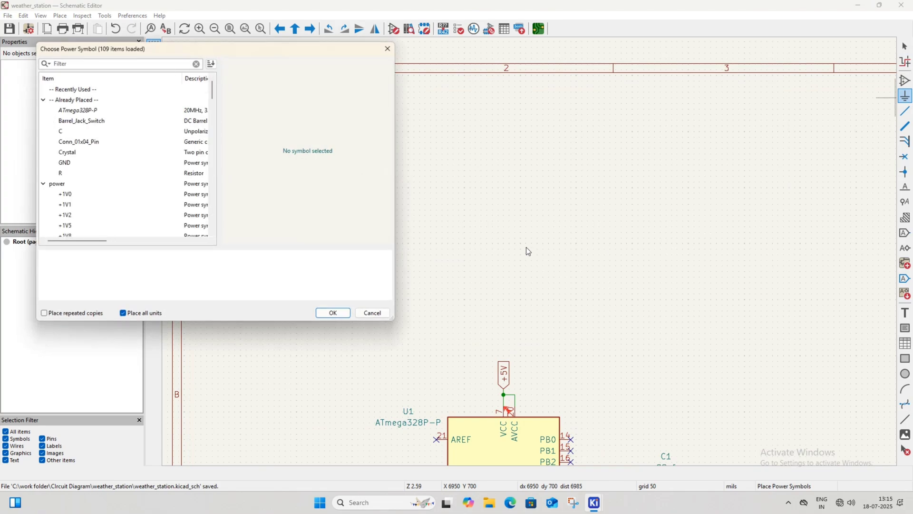
text(pwr)
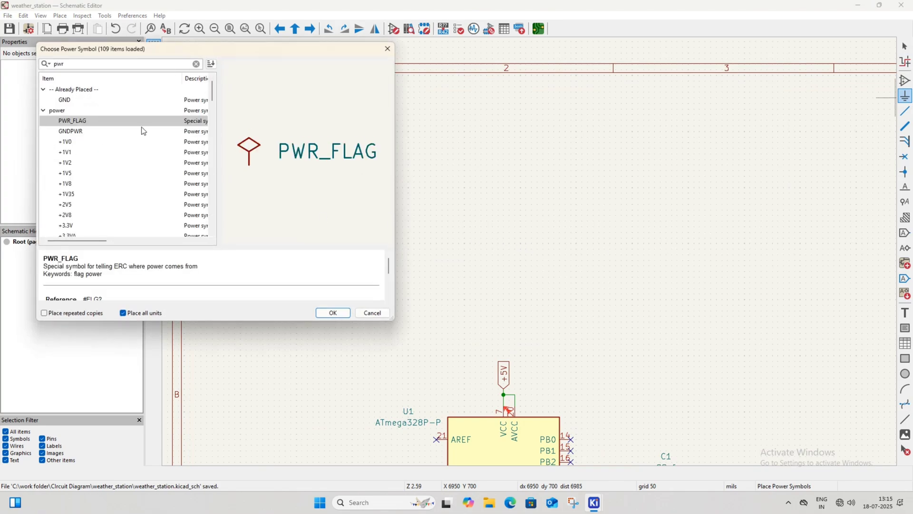
click(332, 313)
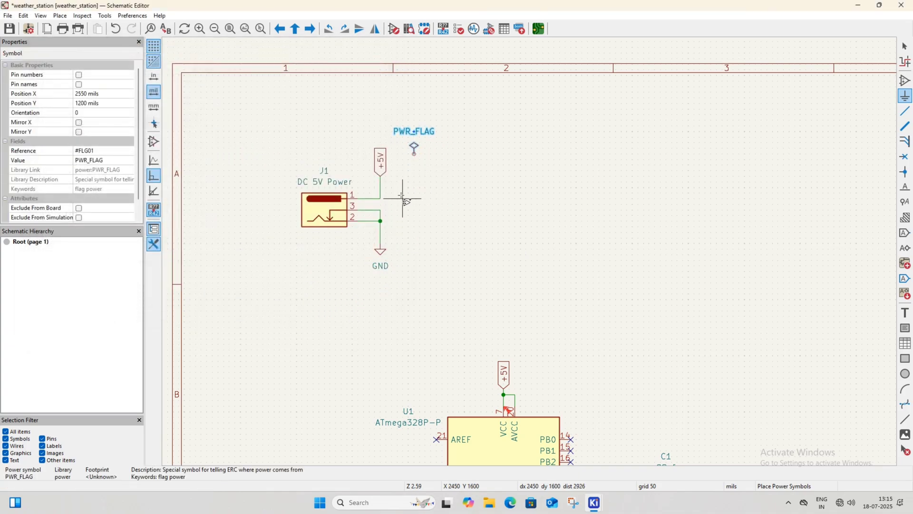
key(Escape)
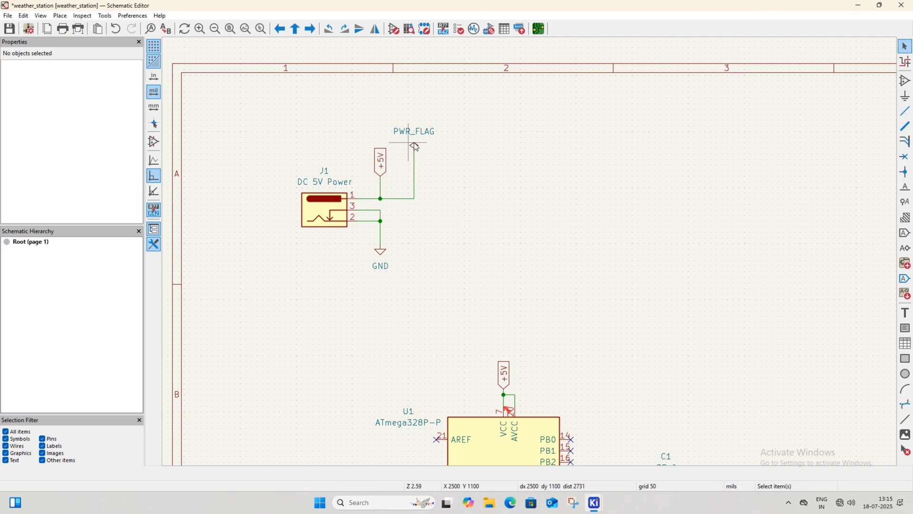
- Place a vertically flipped copy of the PWR_FLAG beside the DC jack's GND symbol, wire it to the ground line and save
click(414, 147)
key(ctrl+d)
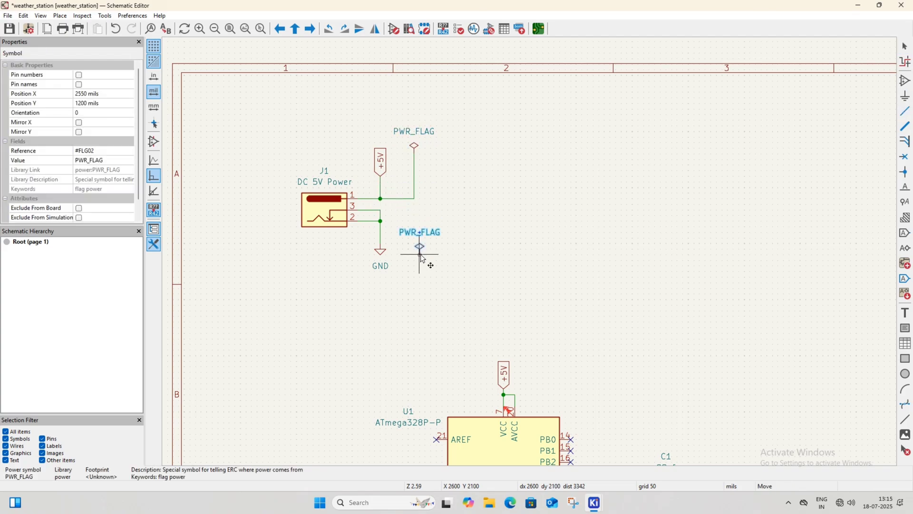
click(413, 266)
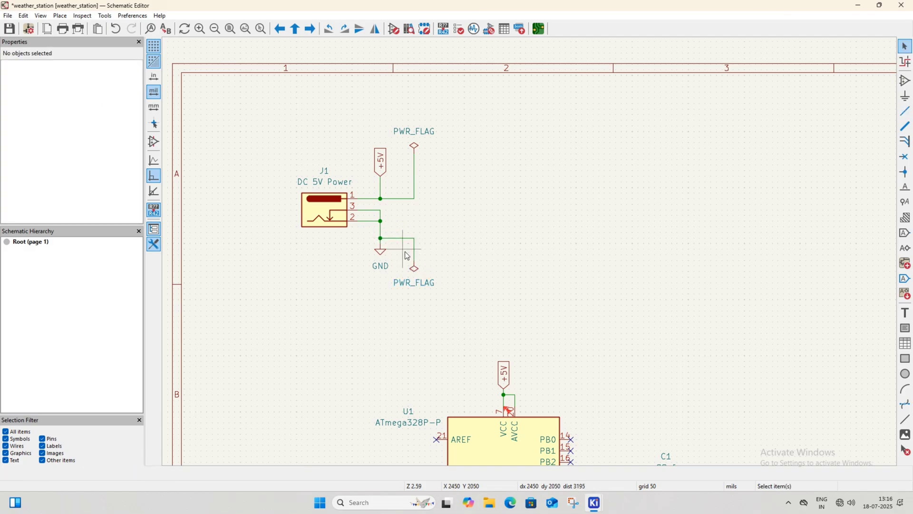
key(ctrl+s)
- Rerun the electrical rules check with the power flags in place and close the checker
scroll(537, 252, down, 4)
middle_drag(634, 282, 446, 162)
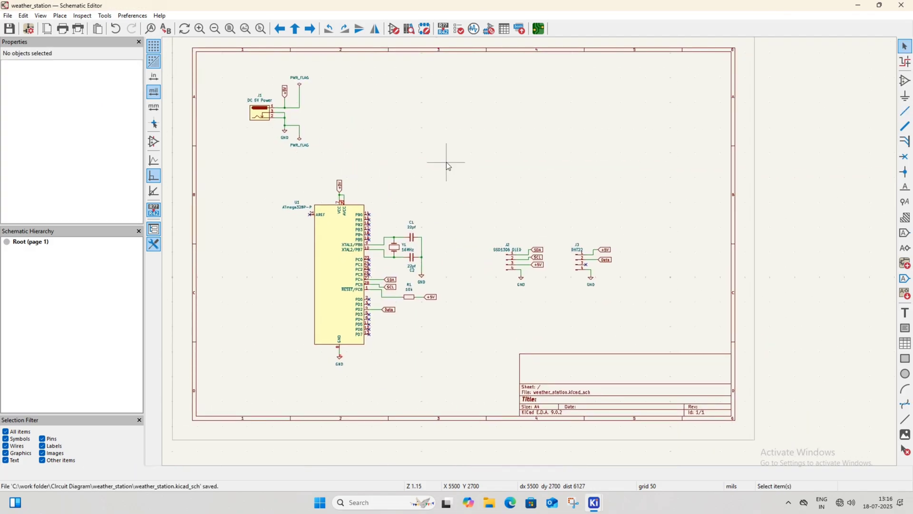
click(458, 28)
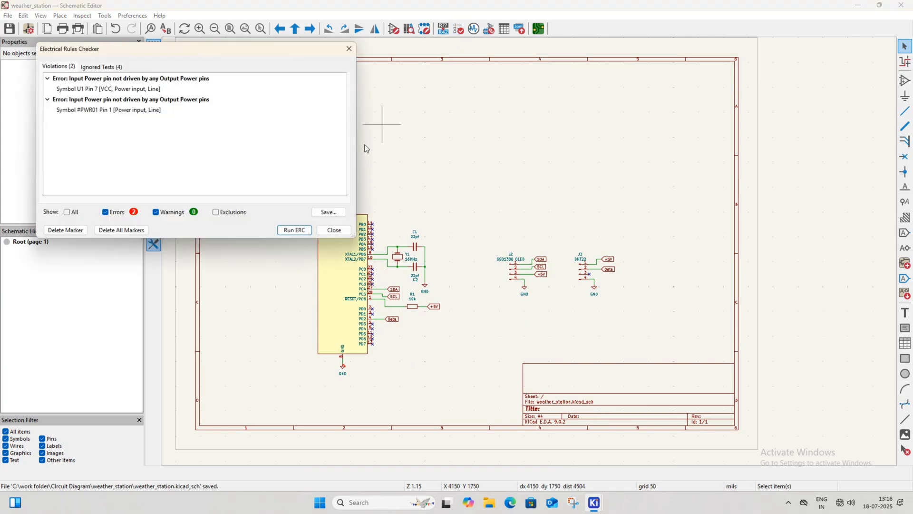
click(295, 230)
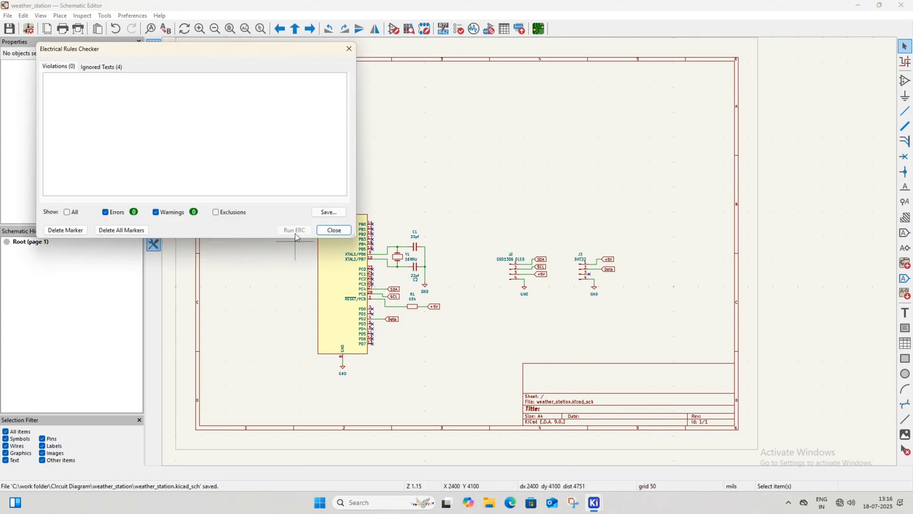
click(334, 230)
- Assign the BarrelJack_Horizontal footprint to the DC power jack J1 and save the schematic
scroll(291, 119, up, 6)
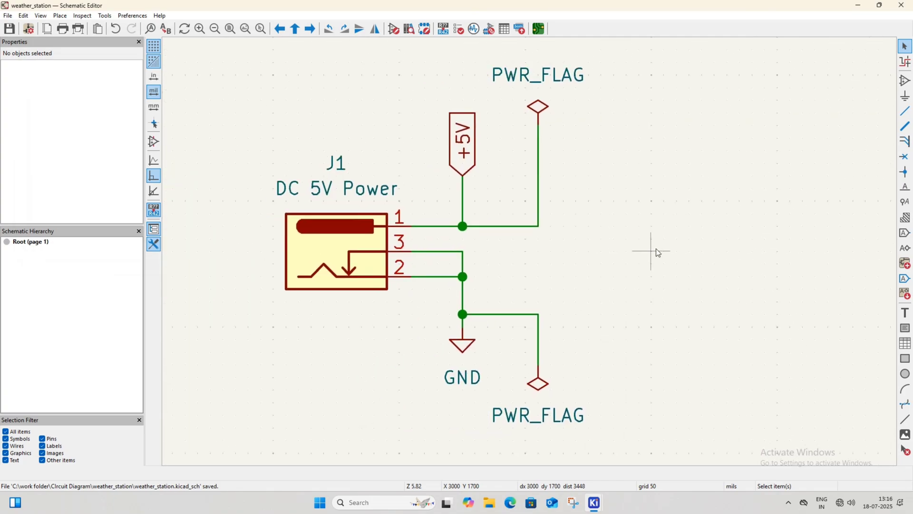
click(304, 255)
double_click(304, 255)
click(104, 119)
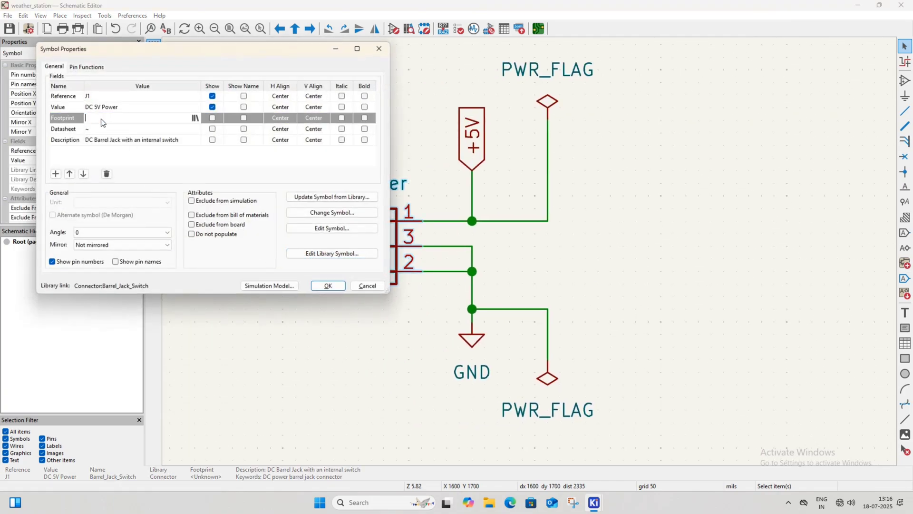
click(199, 118)
text(dc jack)
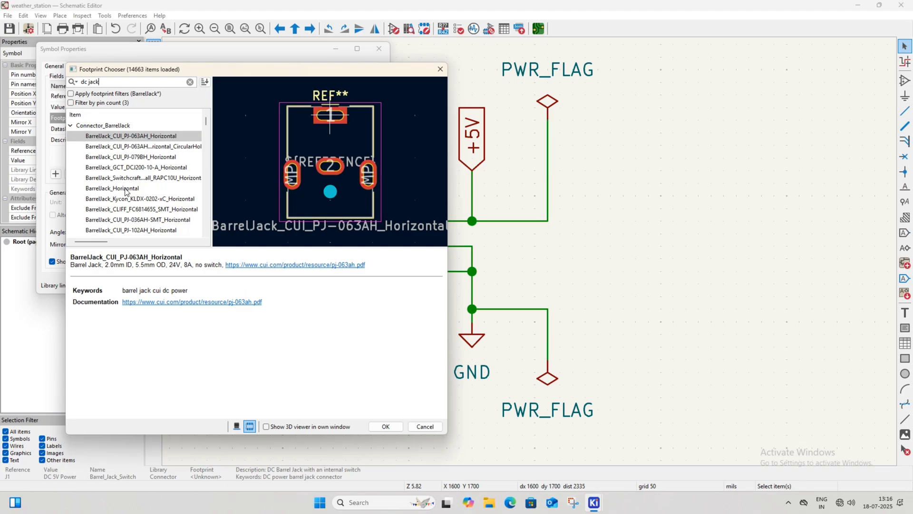
click(126, 188)
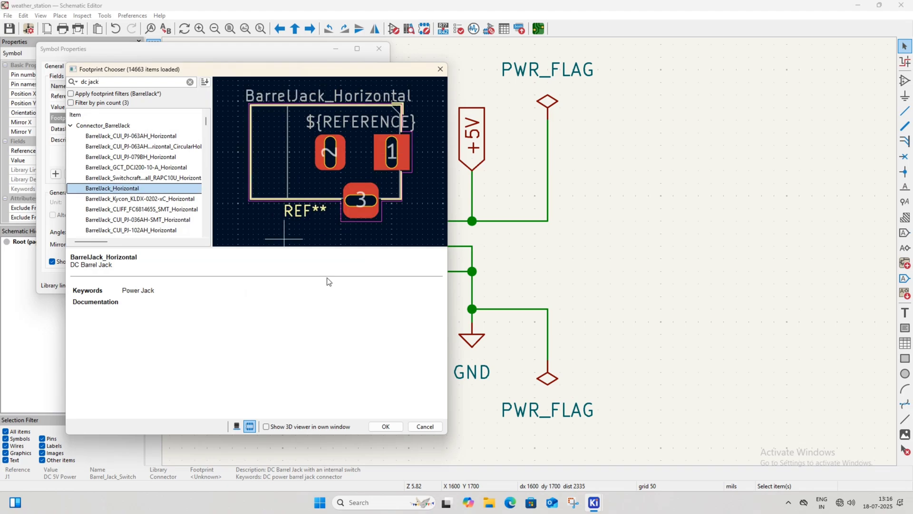
click(385, 425)
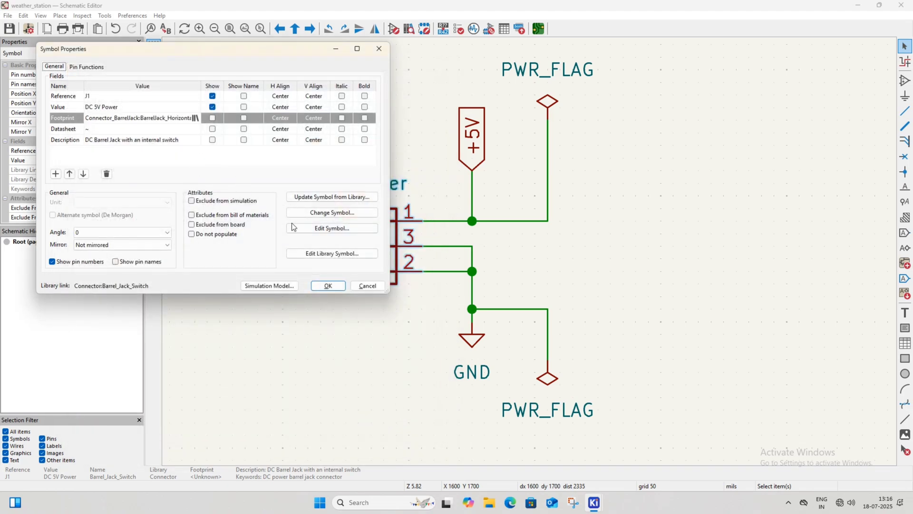
click(328, 289)
key(ctrl+s)
- Open the footprint chooser for the 16MHz crystal Y1 and search for "crystal"
scroll(350, 343, down, 5)
middle_drag(544, 434, 284, 289)
scroll(323, 245, up, 2)
double_click(507, 236)
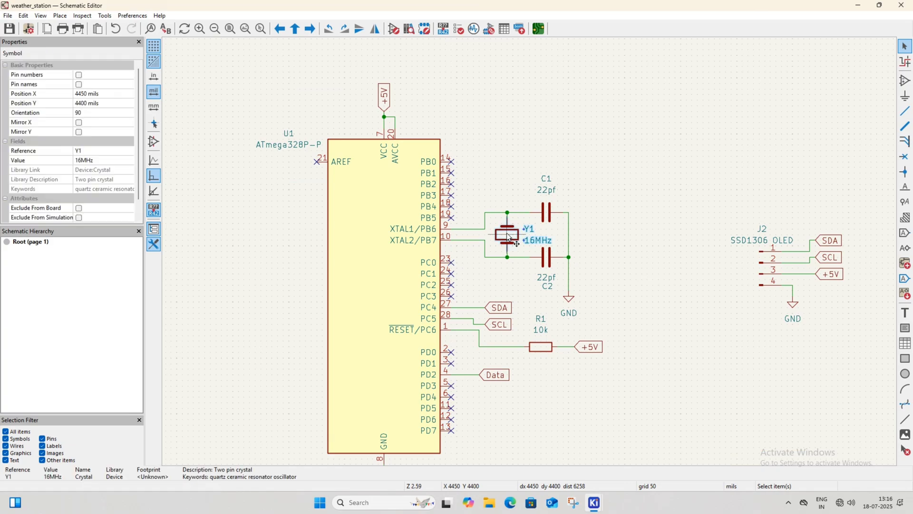
click(138, 118)
click(196, 118)
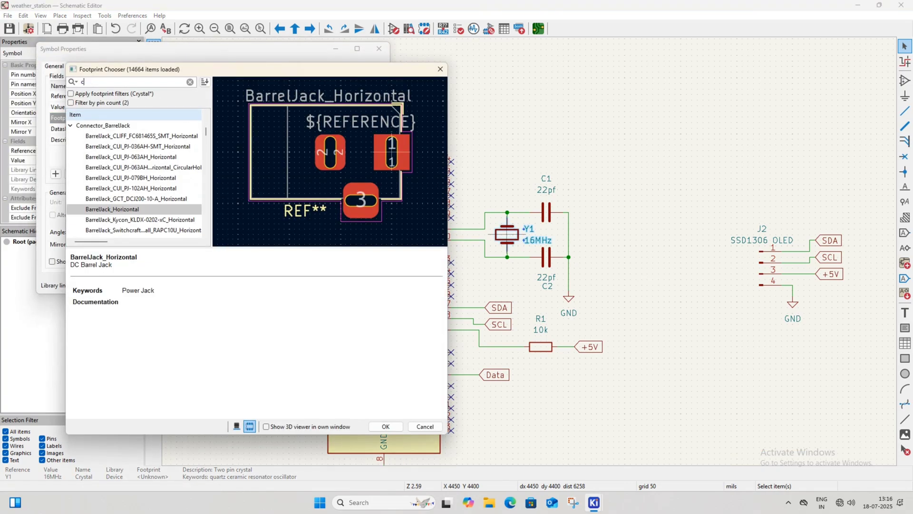
text(crsta)
key(BackSpace)
key(BackSpace)
key(BackSpace)
text(ystal)
- Browse the vertical crystal footprints from Crystal_C26-LF to Crystal_HC18-U_Vertical, with the 3D preview turned on
scroll(135, 167, down, 5)
click(143, 178)
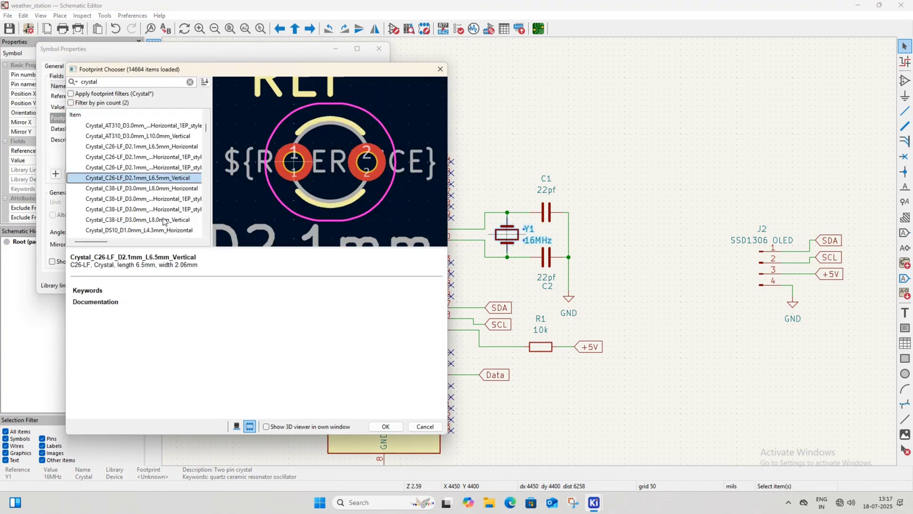
scroll(163, 218, down, 3)
click(152, 167)
click(236, 426)
click(169, 209)
scroll(168, 208, down, 2)
click(167, 178)
scroll(167, 209, down, 2)
click(143, 167)
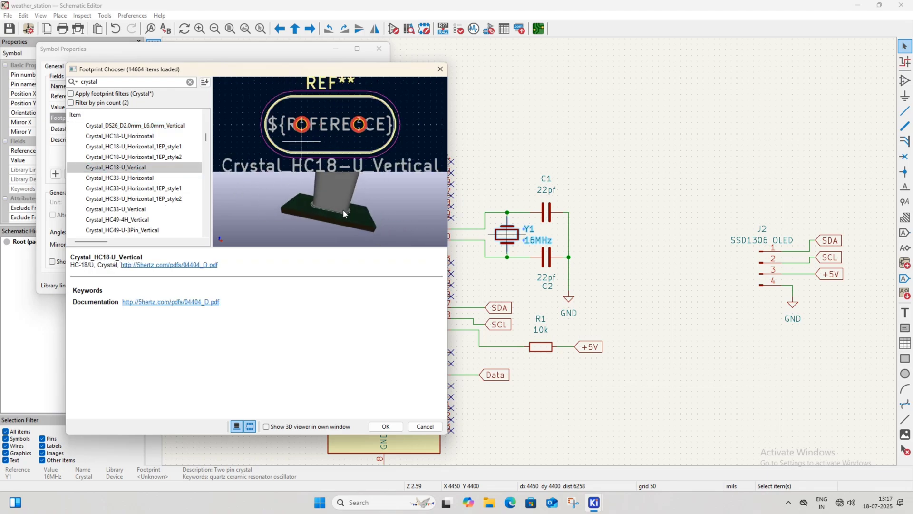
- Assign the Crystal_HC49-4H_Vertical footprint to crystal Y1 and save the schematic
click(164, 209)
click(171, 220)
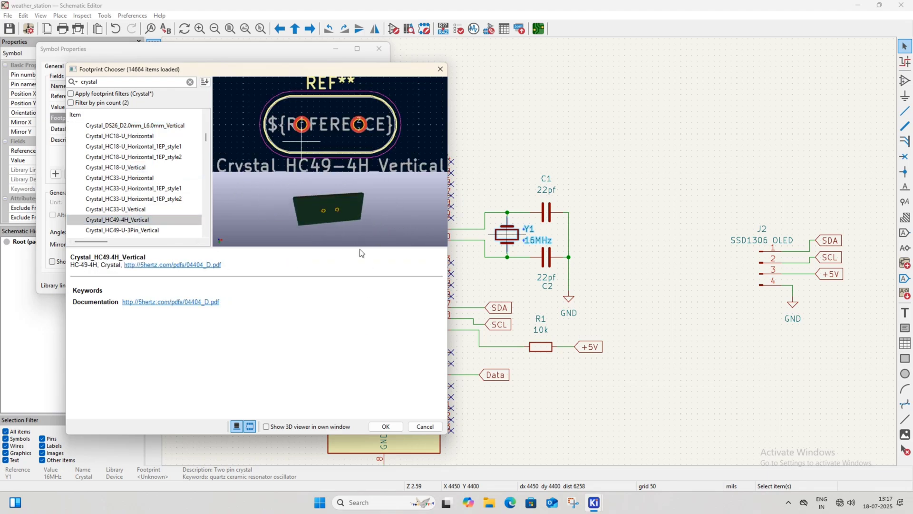
click(386, 426)
click(317, 287)
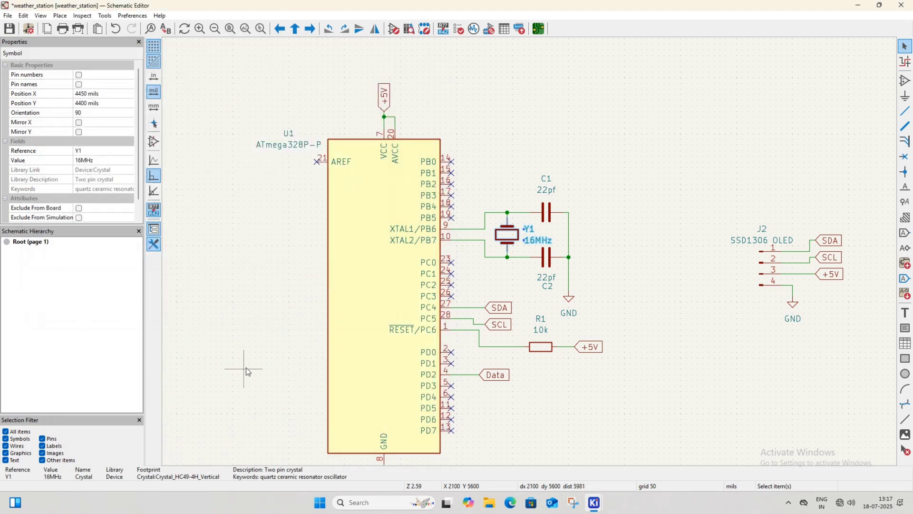
click(260, 380)
key(ctrl+s)
- Assign the C_Disc_D3.4mm_W2.1mm_P2.50mm footprint to capacitor C2 and copy the footprint name
middle_drag(618, 268, 608, 253)
double_click(536, 247)
click(194, 118)
click(194, 118)
text(disc)
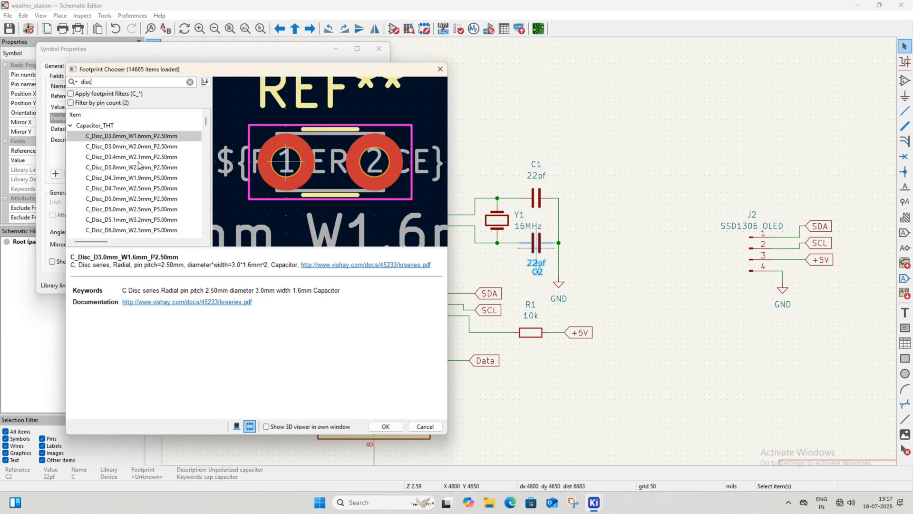
click(138, 159)
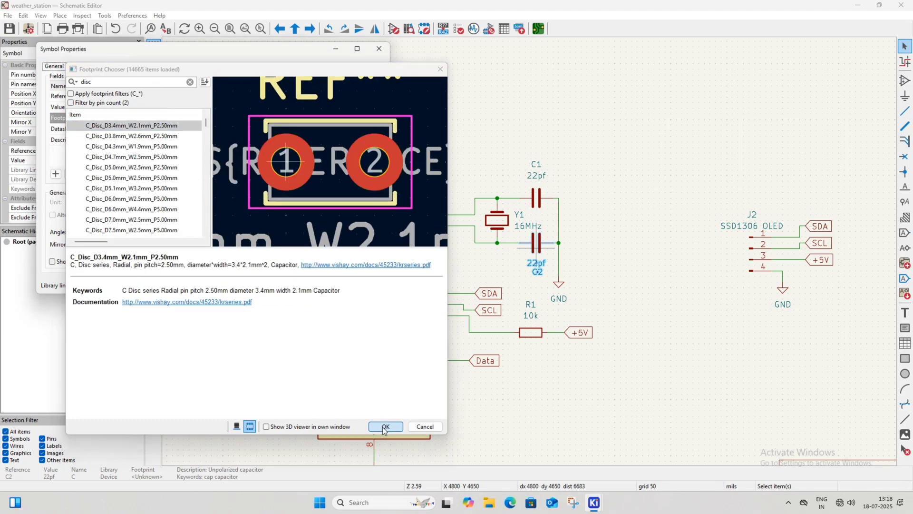
click(385, 426)
double_click(166, 122)
click(327, 286)
- Paste the copied C_Disc_D3.4mm_W2.1mm_P2.50mm footprint into capacitor C1's properties and save
click(536, 208)
scroll(536, 208, up, 2)
middle_drag(536, 208, 493, 233)
double_click(493, 234)
key(ctrl+v)
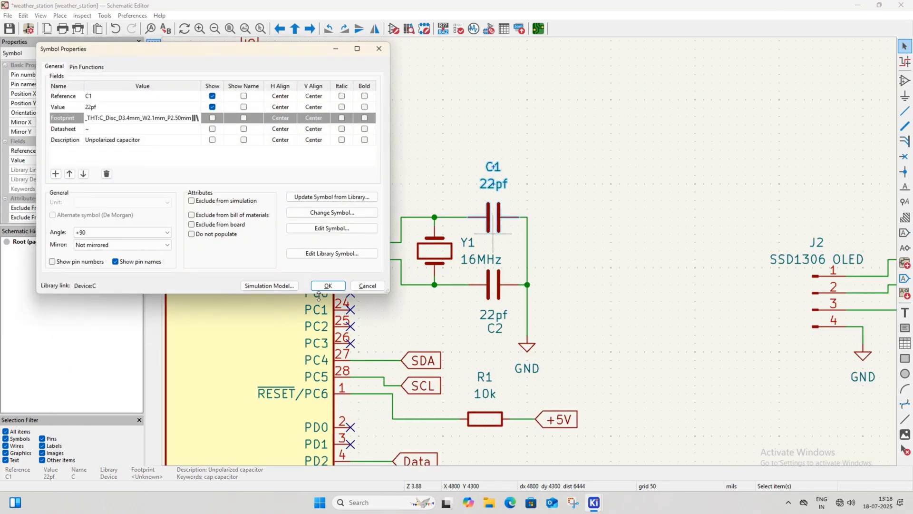
click(327, 285)
key(ctrl+s)
- Assign the through-hole R_Axial_DIN0204 horizontal footprint with 5.08mm pitch to resistor R1 and save
middle_drag(490, 428, 454, 261)
double_click(453, 257)
click(194, 119)
text(resistor)
click(70, 126)
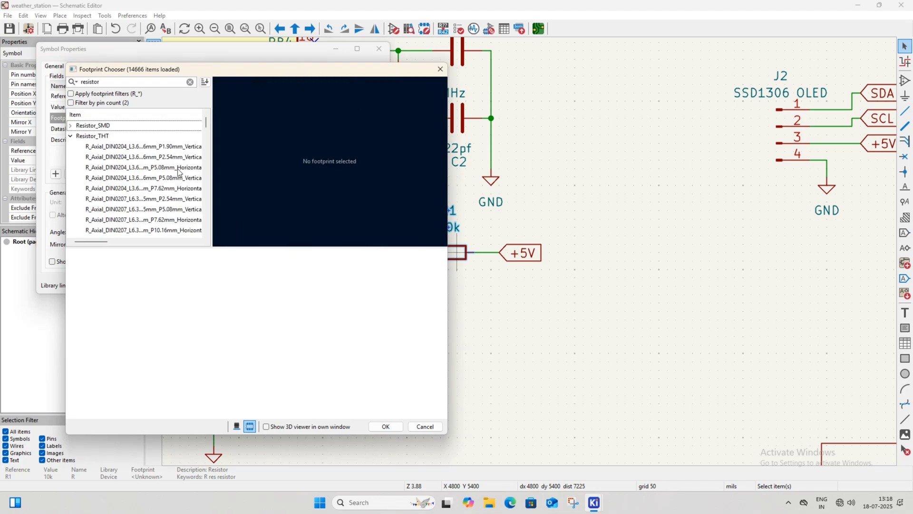
click(180, 167)
click(386, 427)
click(327, 285)
click(397, 364)
key(ctrl+s)
- Search the footprints for "header" and assign PinHeader_1x04_P2.54mm_Vertical to the OLED connector J2
scroll(397, 364, down, 2)
scroll(456, 212, up, 2)
double_click(554, 209)
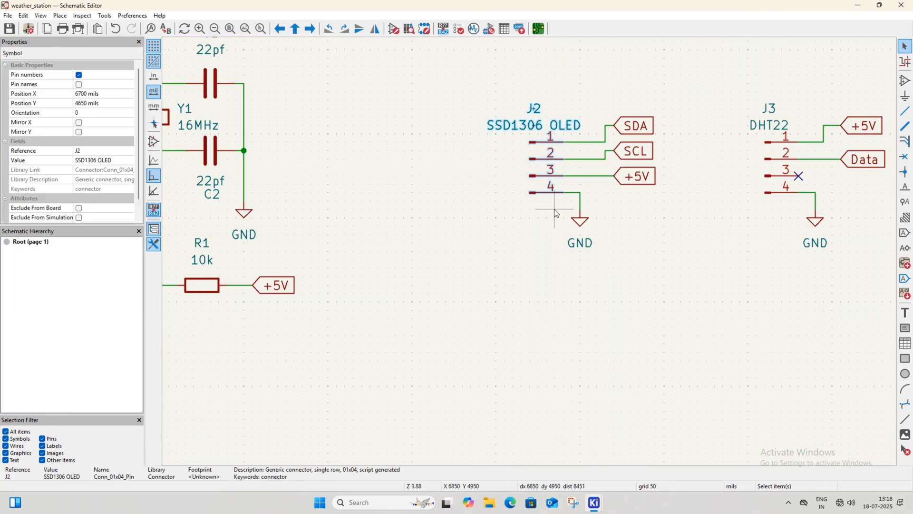
click(196, 120)
text(header)
click(71, 125)
click(70, 136)
click(70, 147)
click(71, 158)
click(70, 157)
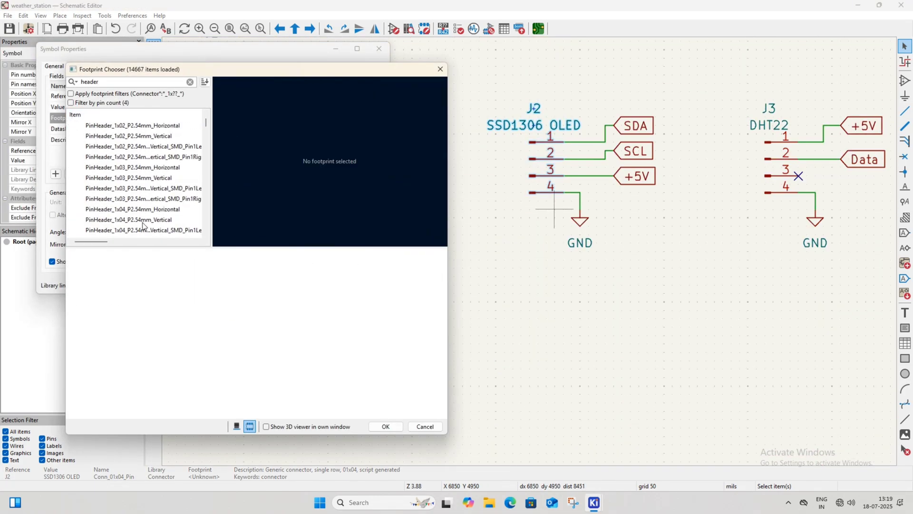
click(128, 219)
key(Return)
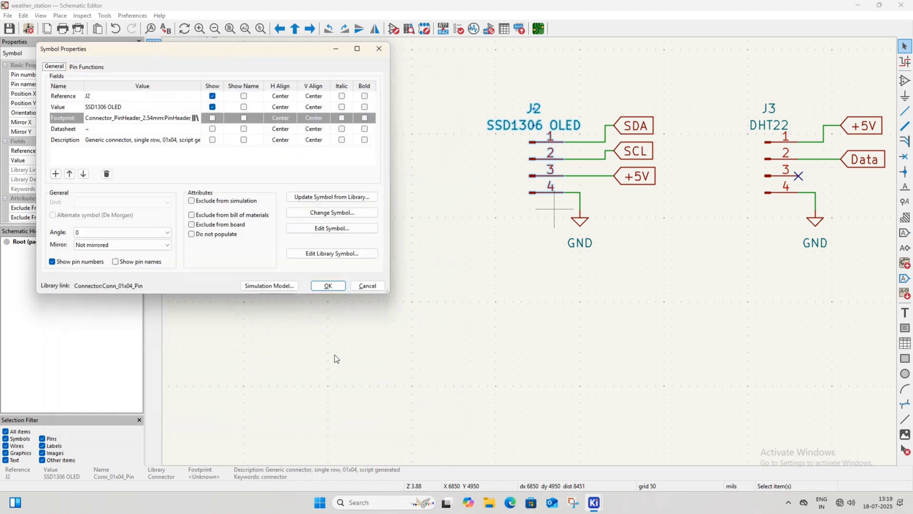
key(Return)
- Assign the PinHeader_1x04_P2.54mm_Vertical footprint to the DHT22 connector J3 and save the schematic
double_click(521, 243)
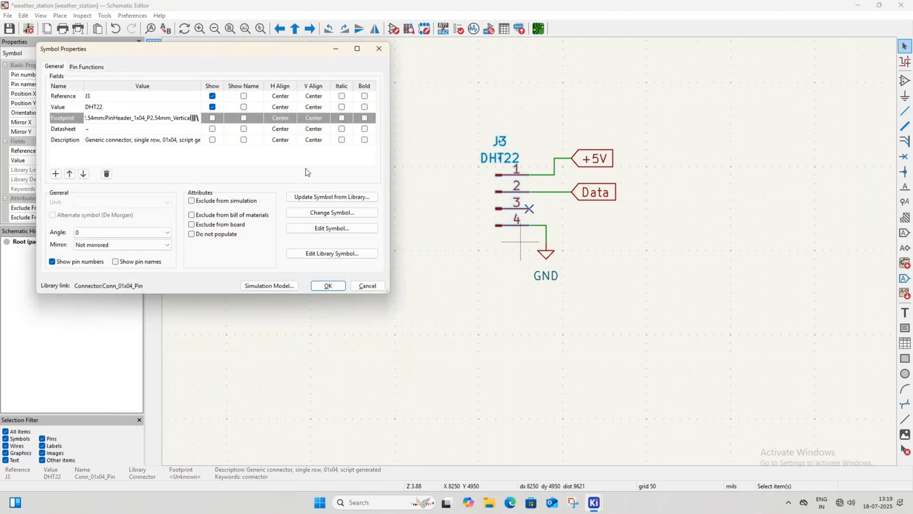
key(Return)
key(ctrl+s)
scroll(446, 285, down, 6)
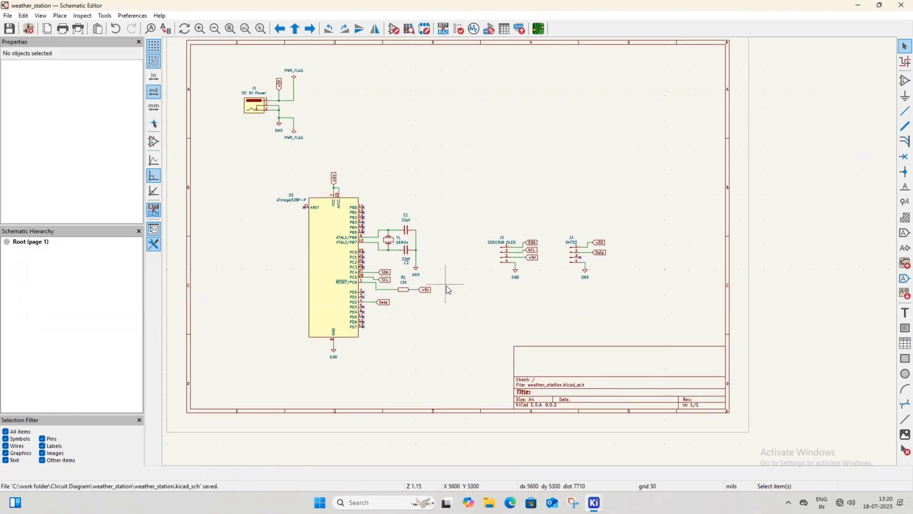
- Switch to the project window and open the weather_station.kicad_pcb board file in the PCB Editor
click(859, 5)
mouse_move(594, 503)
click(540, 447)
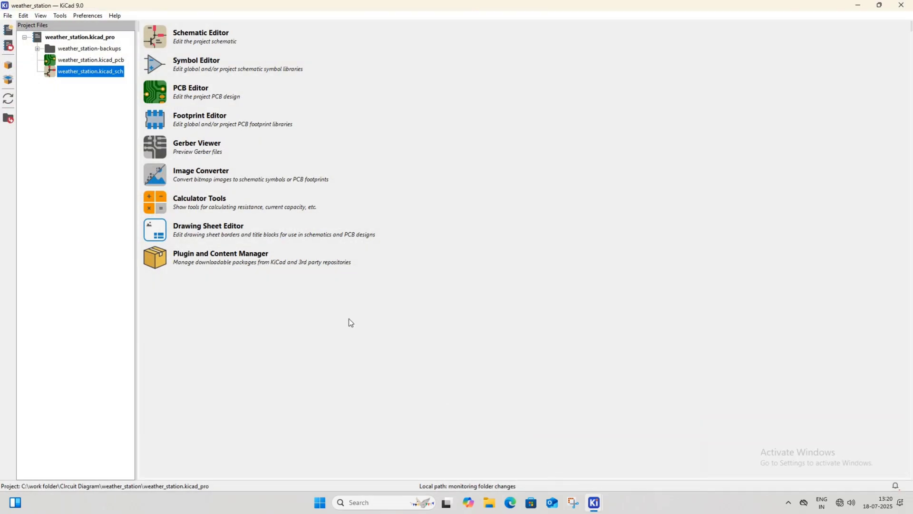
click(79, 61)
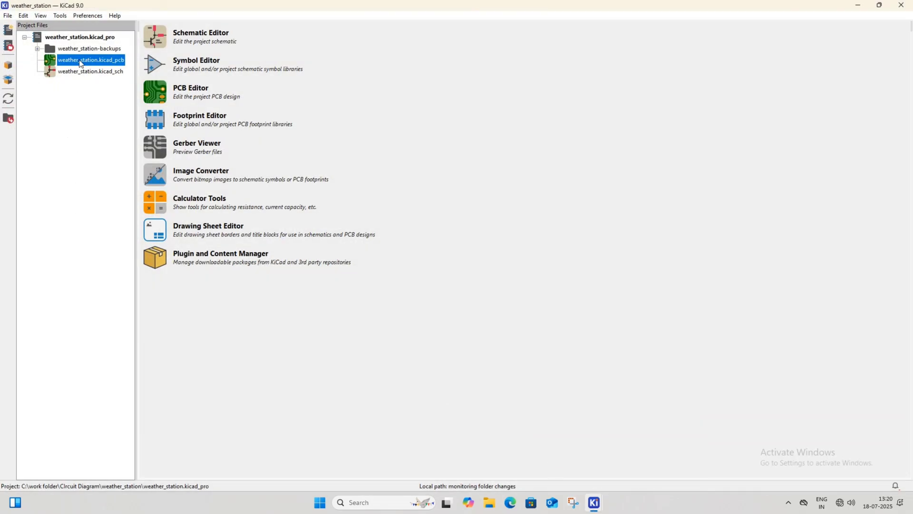
double_click(80, 61)
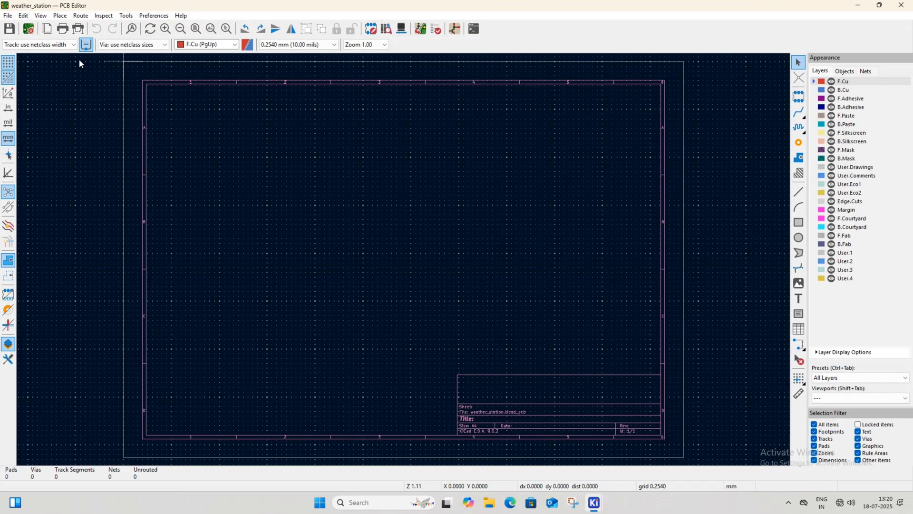
- Disable the User.Eco1, User.Eco2, User.Drawings and User.1 to User.4 layers in the board setup
click(28, 29)
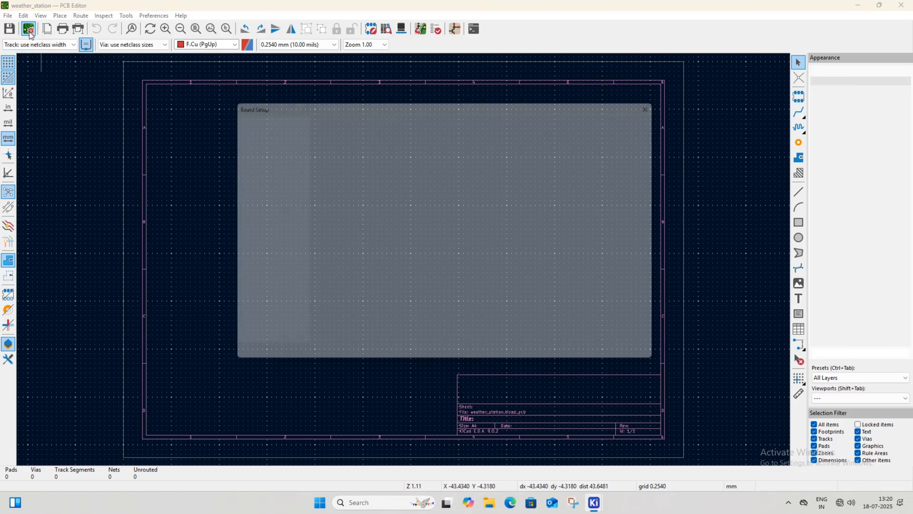
scroll(322, 276, down, 3)
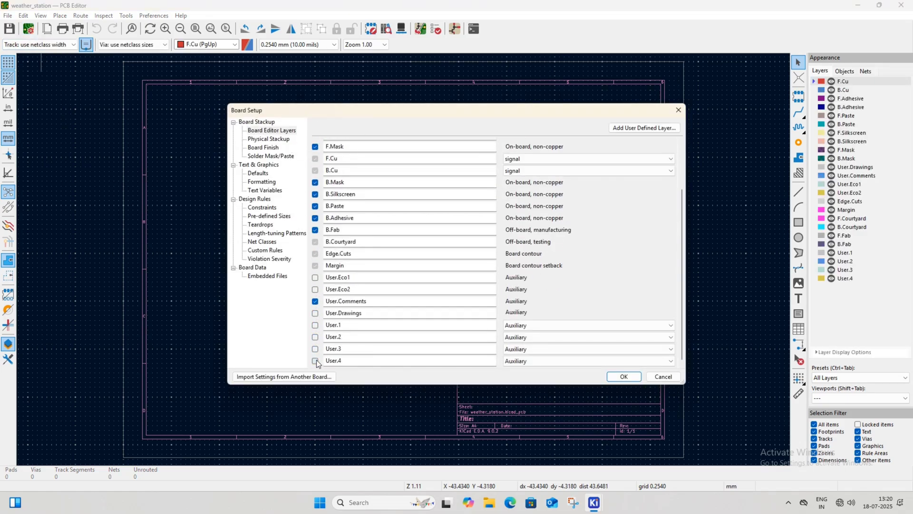
click(623, 376)
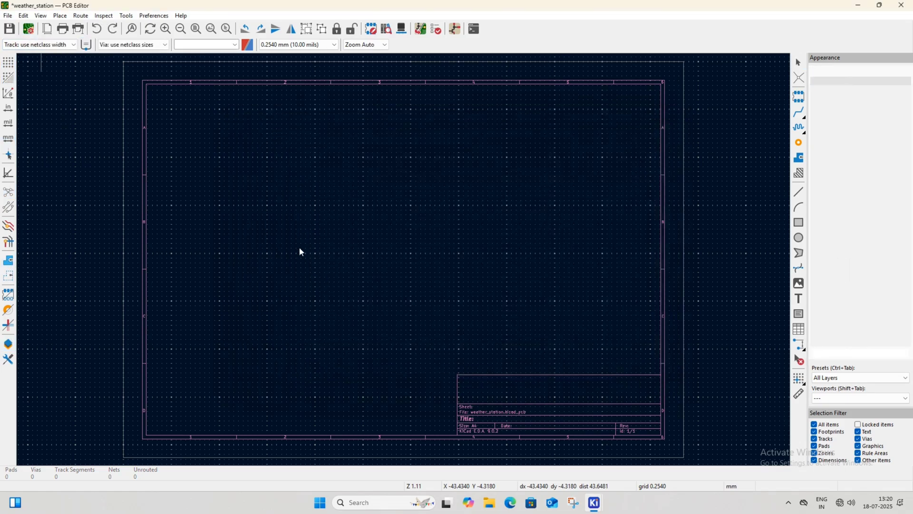
- Set the top and bottom solder mask colours to Blue in the board's physical stackup
click(28, 30)
click(269, 138)
click(567, 187)
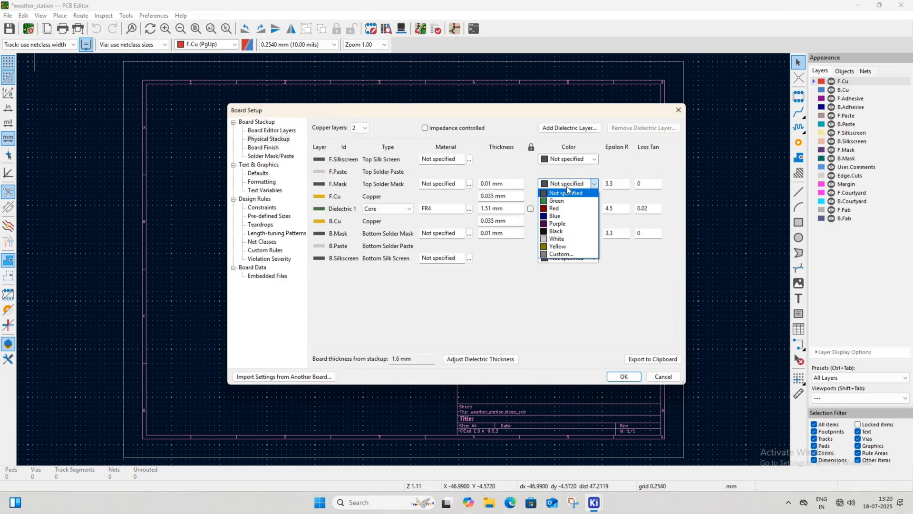
click(554, 217)
click(553, 233)
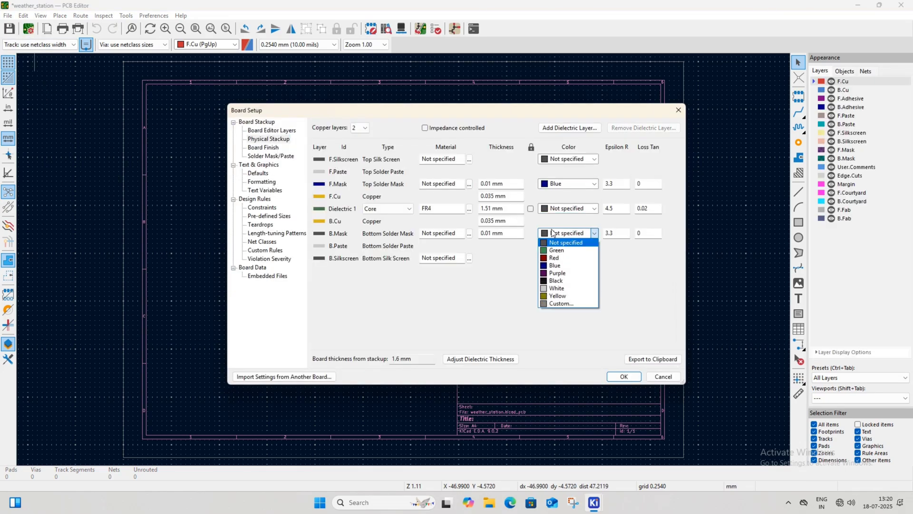
click(555, 265)
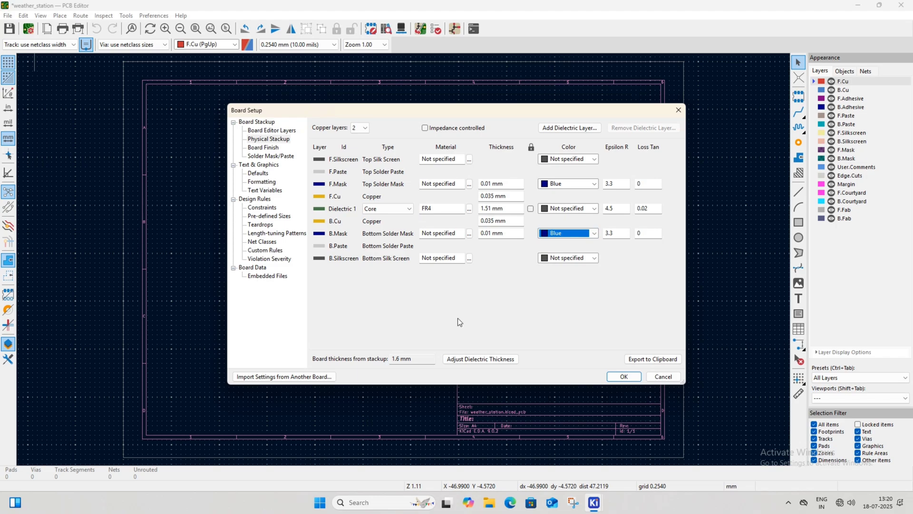
- Set the minimum clearance to 0.3 mm and minimum track width to 0.8 mm in the design constraints and save the board
click(263, 208)
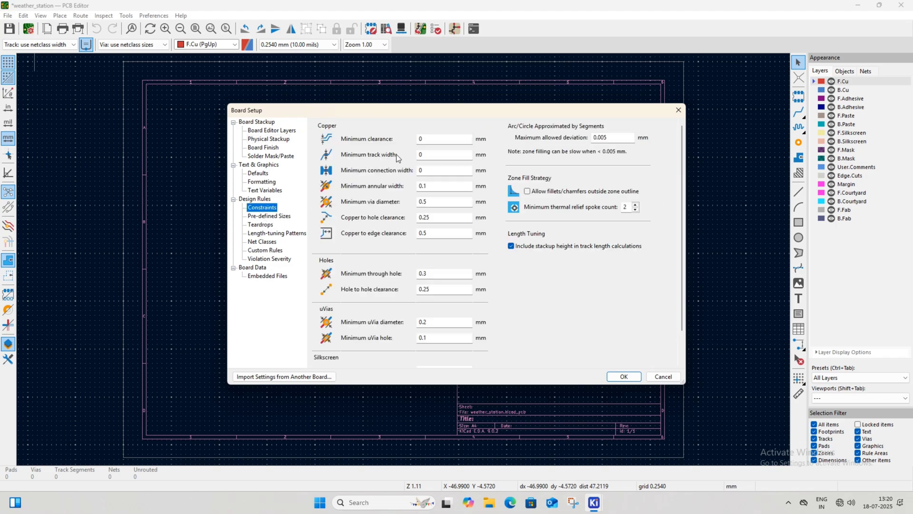
click(427, 140)
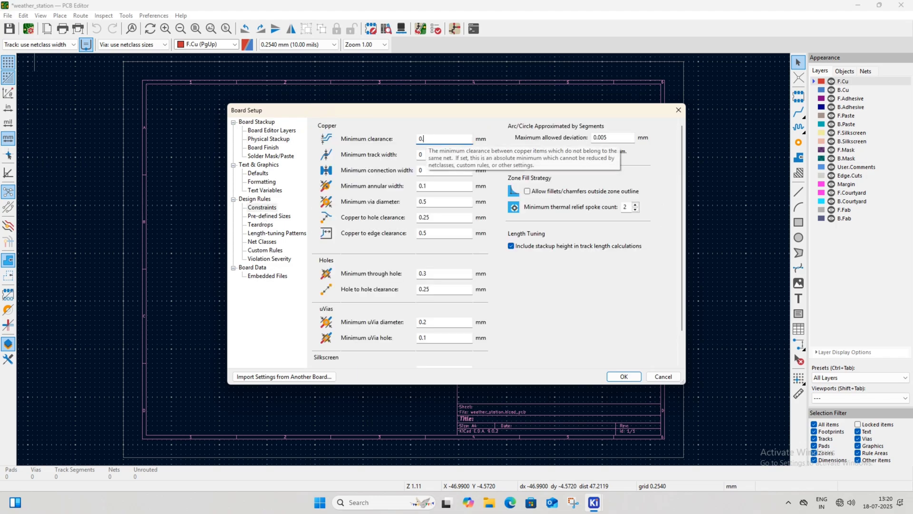
click(427, 154)
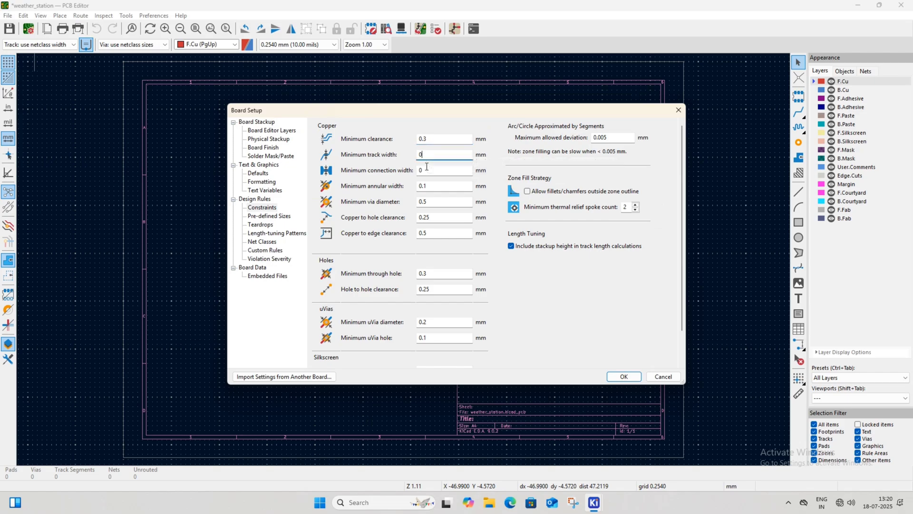
text(.8)
click(617, 377)
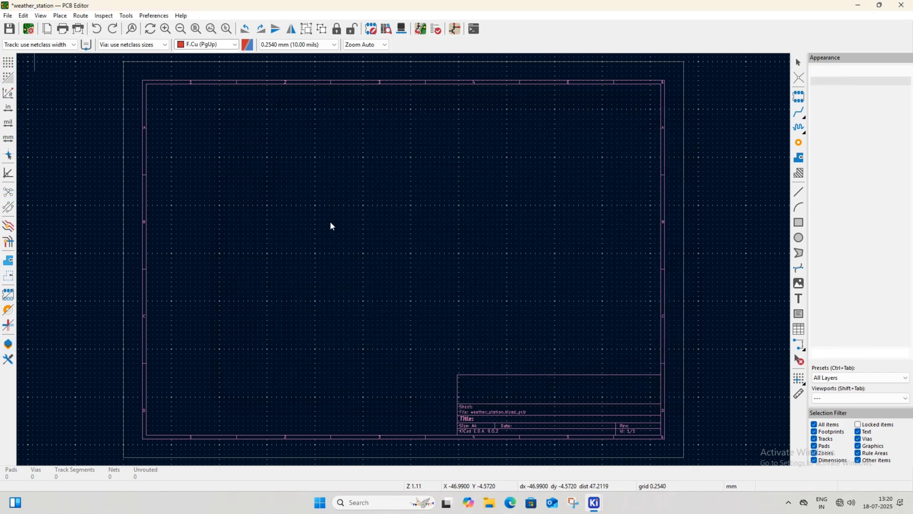
key(ctrl+s)
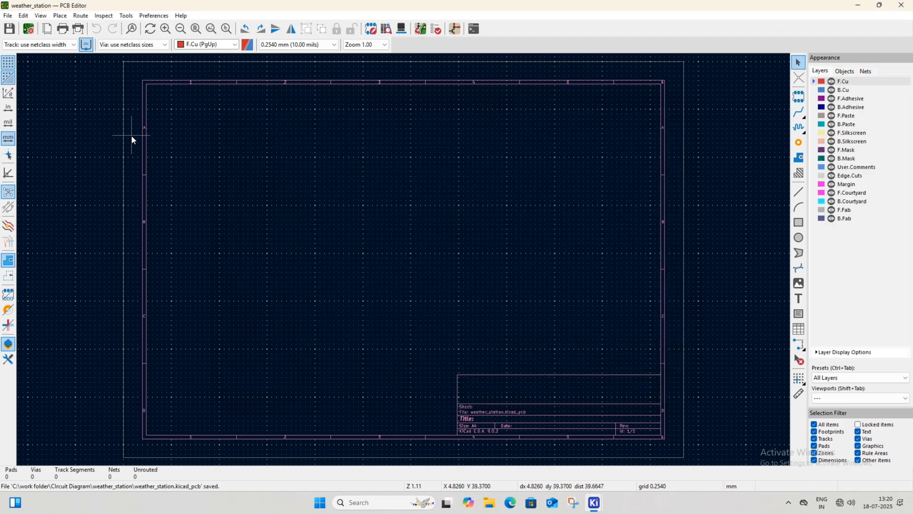
- Update the PCB from the schematic and place the imported footprints on the sheet
click(125, 16)
click(159, 30)
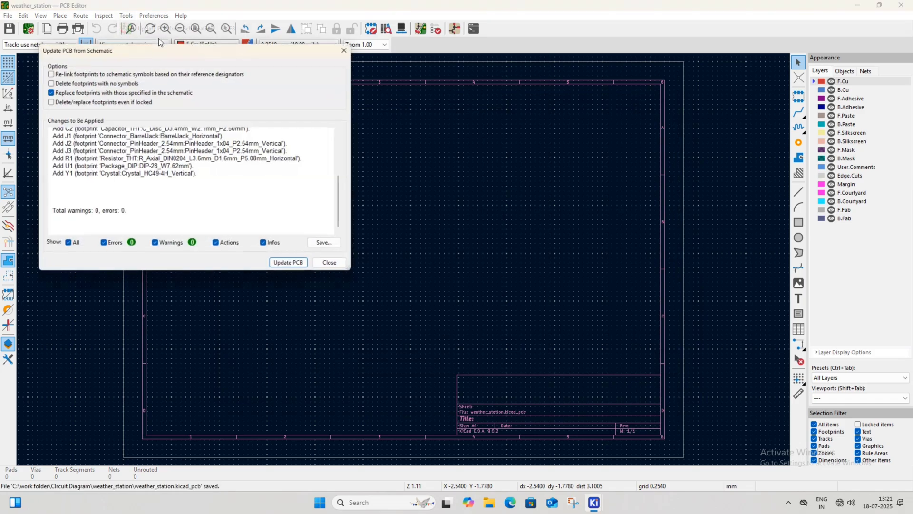
click(282, 268)
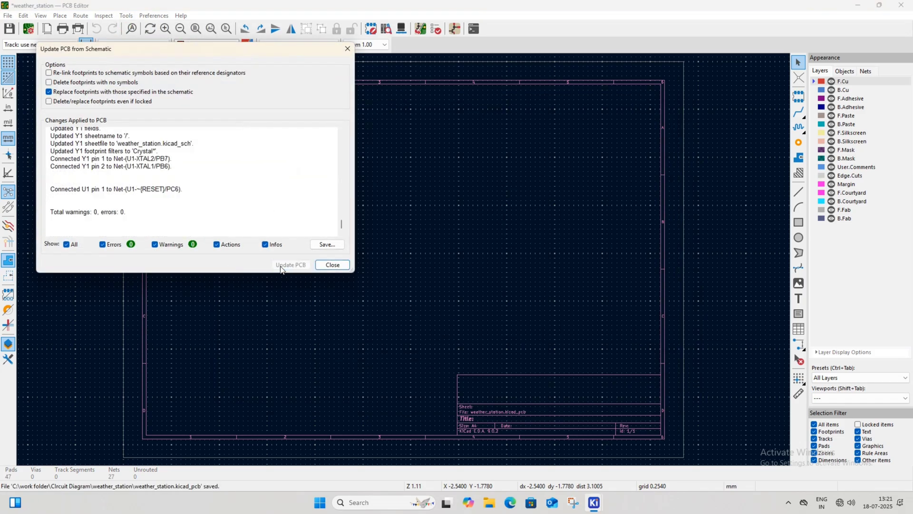
click(331, 265)
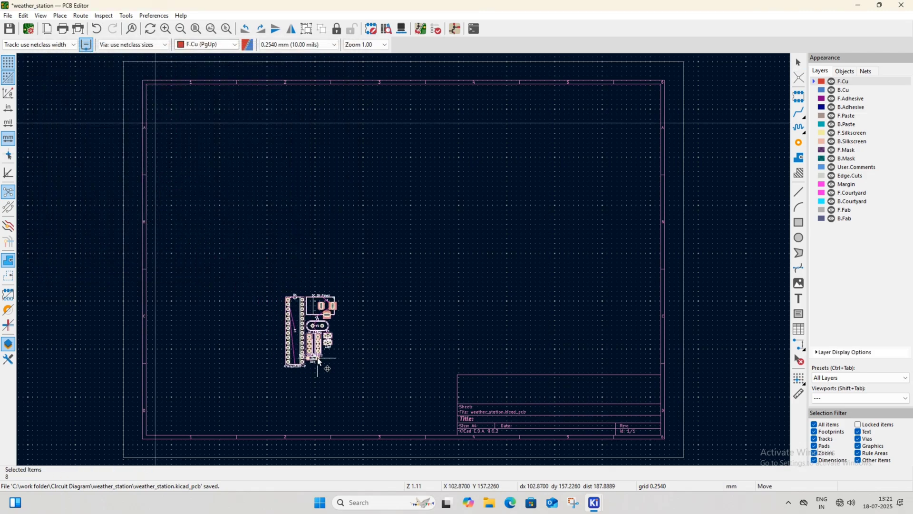
click(338, 336)
- Select all the imported footprints and move them together lower on the sheet, leaving space above for the board
drag(329, 247, 441, 370)
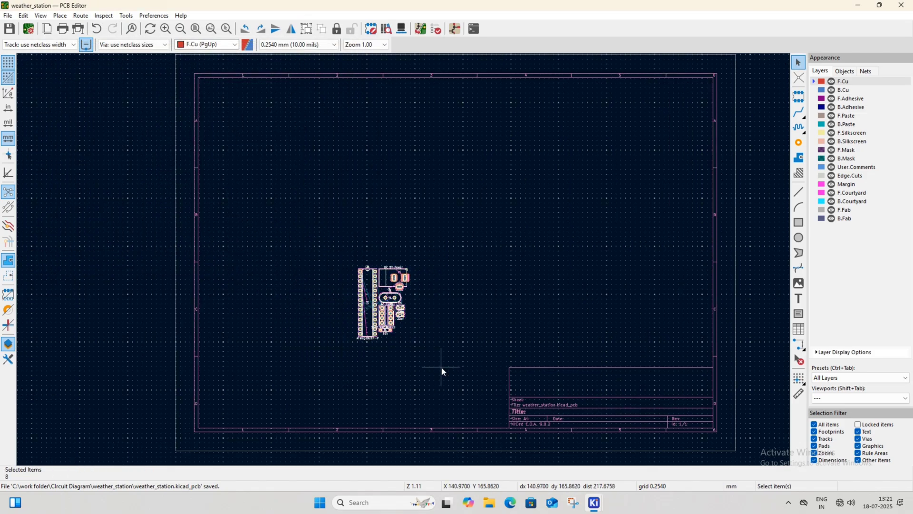
key(m)
click(377, 393)
- Draw a rectangular board outline about 110 mm wide on the Edge.Cuts layer above the footprints
scroll(390, 253, up, 3)
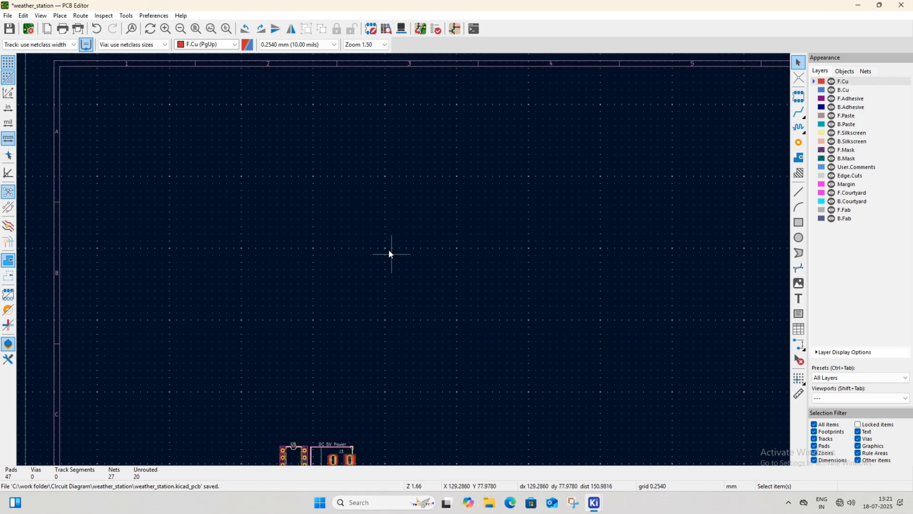
middle_drag(403, 282, 406, 288)
click(821, 176)
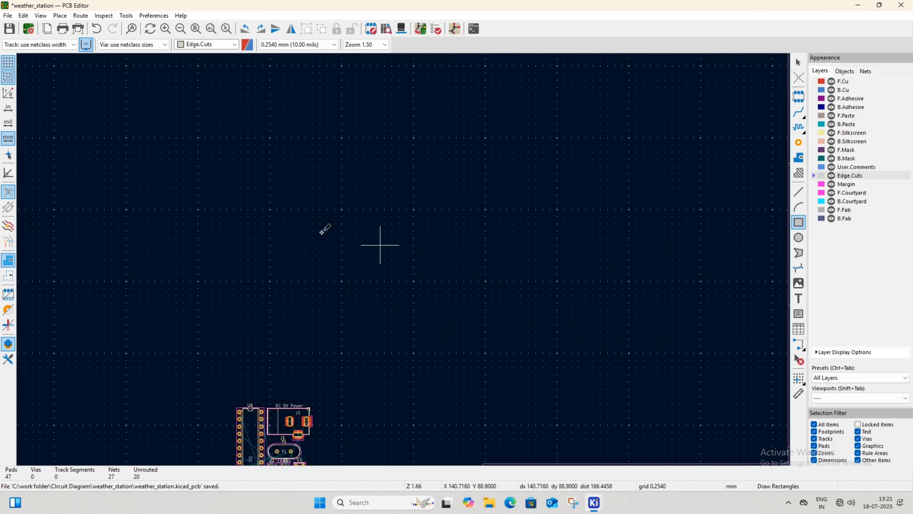
click(186, 109)
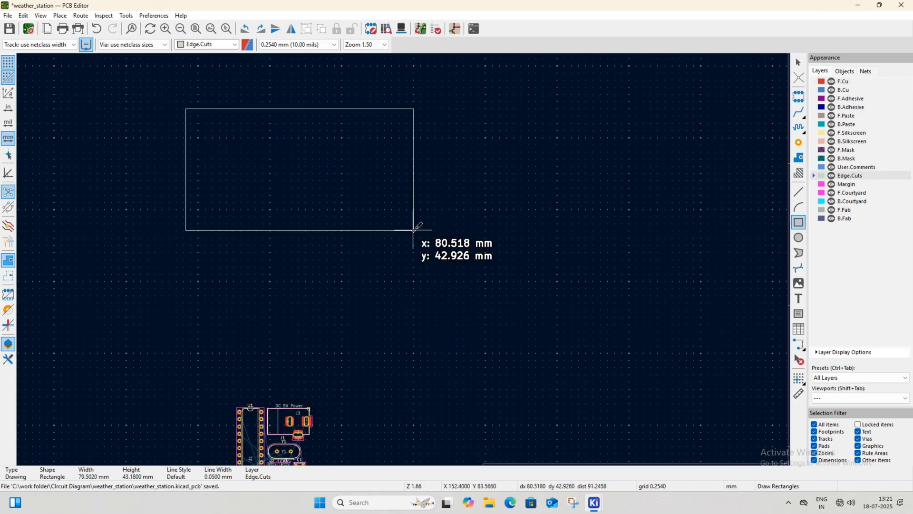
click(497, 373)
key(Escape)
click(576, 317)
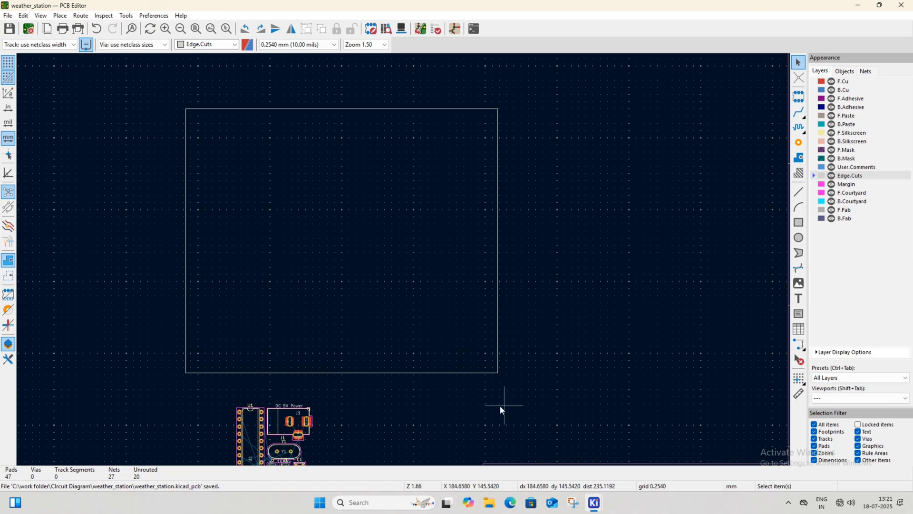
- Move the power jack J1 into the outline's upper-left corner and place U1 below it, rotated to horizontal
click(270, 417)
drag(270, 417, 190, 129)
scroll(250, 309, down, 1)
drag(403, 359, 392, 200)
scroll(414, 248, up, 1)
key(r)
scroll(418, 442, down, 1)
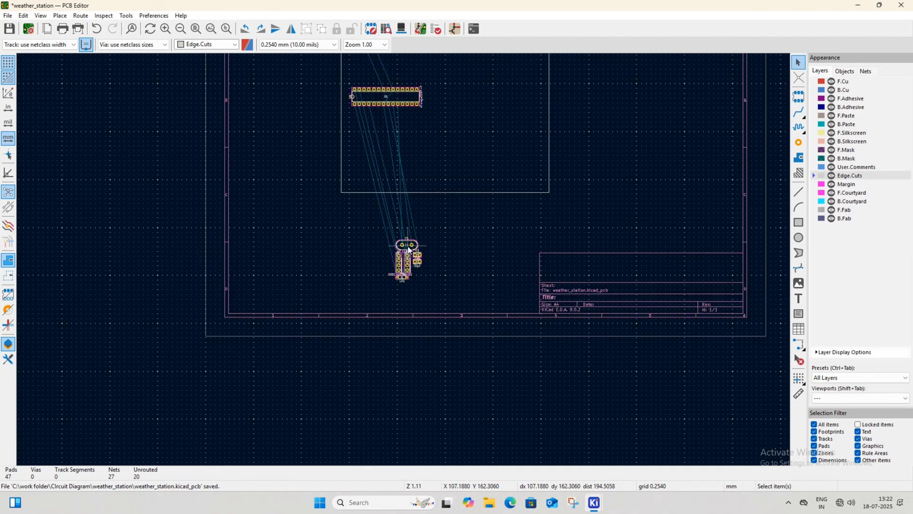
- Place crystal Y1 below U1, rotated 180 degrees, and put capacitor C2 on the crystal's right side
drag(407, 246, 396, 126)
key(r)
key(r)
scroll(419, 221, up, 4)
click(413, 318)
key(m)
middle_drag(414, 314, 444, 422)
click(438, 116)
- Rotate capacitor C1 by 180 degrees and place it on the left side of crystal Y1
click(445, 408)
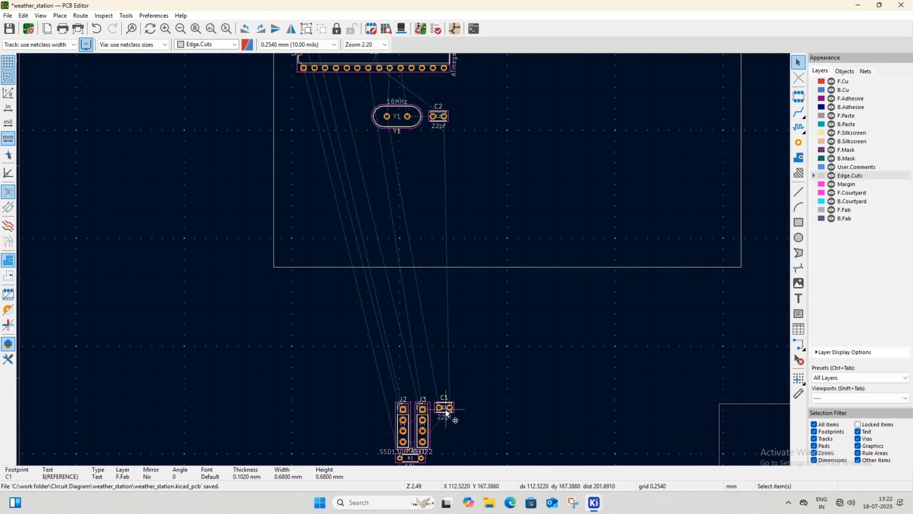
key(m)
key(r)
key(r)
click(356, 117)
- Place resistor R1 below U1 to the left of capacitor C1 and save the board
scroll(408, 362, down, 2)
click(360, 331)
click(364, 331)
key(m)
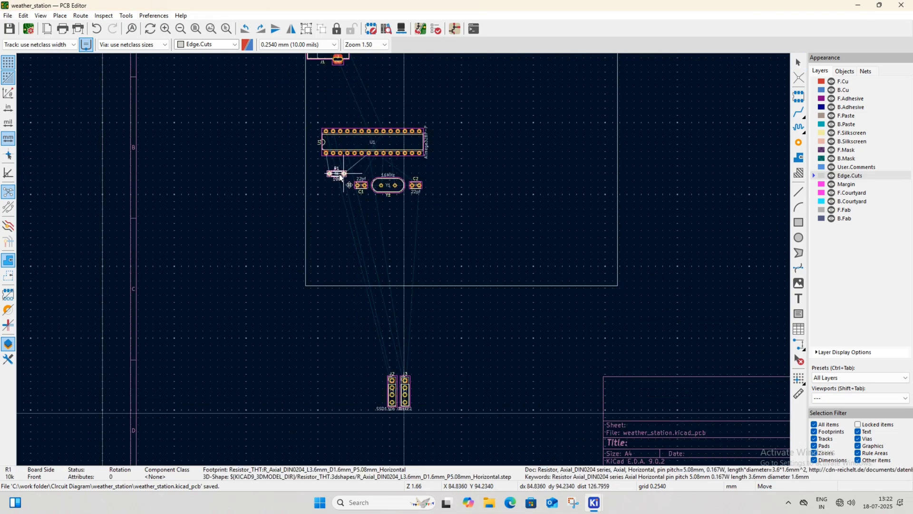
scroll(337, 174, up, 2)
click(378, 287)
key(ctrl+s)
- Place the OLED connector J2 above U1, to the right of the power jack J1
scroll(423, 345, down, 2)
middle_drag(423, 345, 365, 201)
click(392, 378)
key(m)
middle_drag(489, 56, 418, 252)
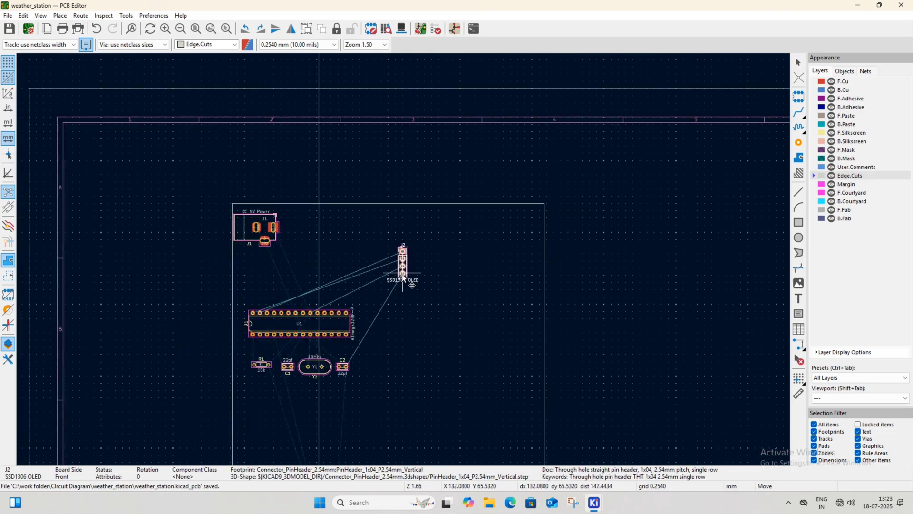
click(324, 264)
- Rotate the DHT22 connector J3 by 180 degrees and place it to the right of U1
middle_drag(328, 376, 331, 218)
key(m)
scroll(392, 209, up, 3)
key(r)
key(r)
scroll(404, 259, down, 1)
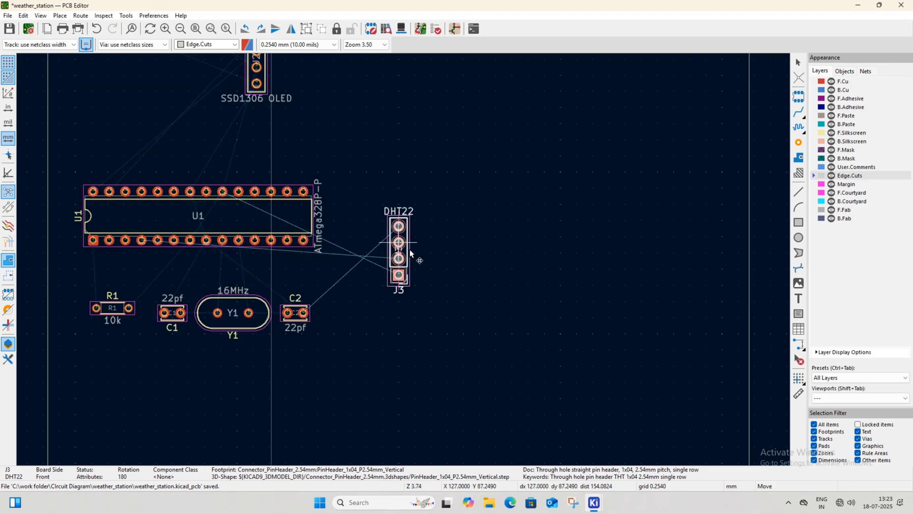
click(403, 254)
- Shift the DHT22 connector J3 slightly farther away from U1 and save the board
click(398, 253)
drag(398, 253, 398, 204)
click(404, 251)
key(m)
click(453, 247)
click(453, 248)
key(ctrl+s)
- Shrink the Edge.Cuts rectangle from its bottom and right sides to fit closely around the placed components
scroll(420, 212, down, 3)
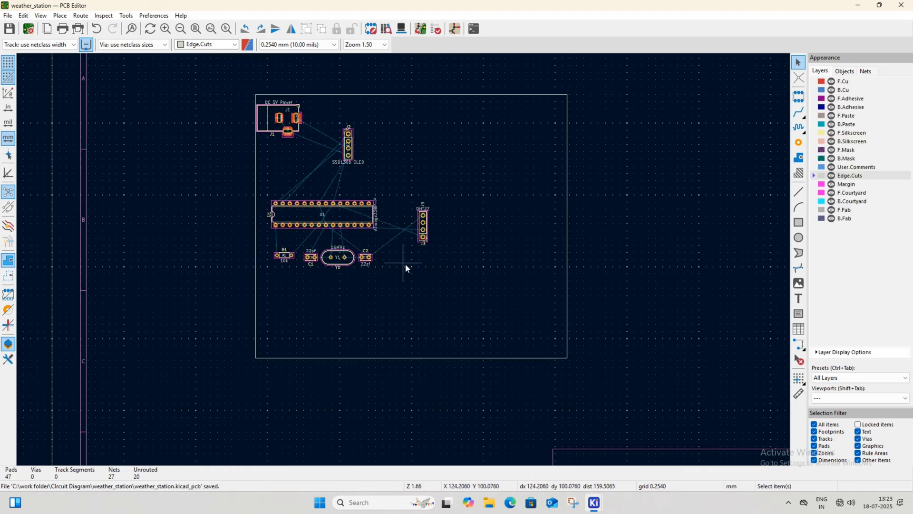
middle_drag(393, 188, 433, 248)
drag(478, 418, 476, 341)
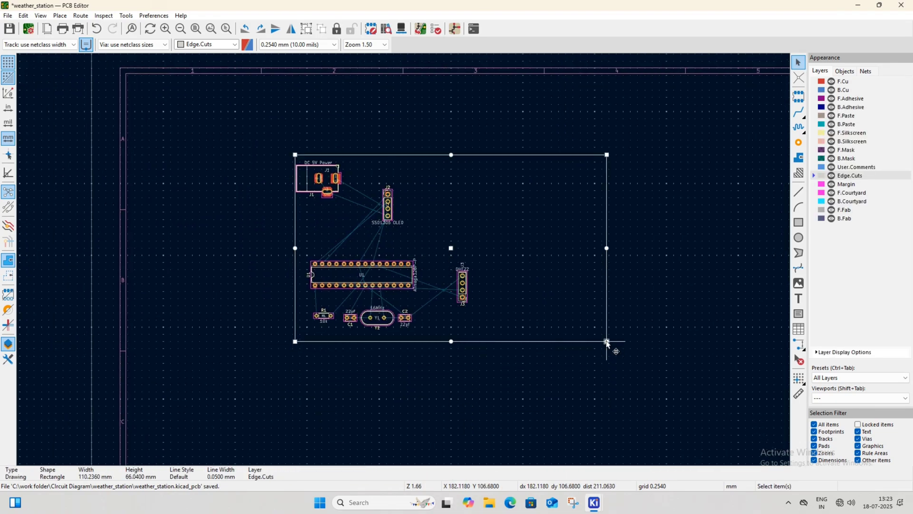
drag(606, 341, 488, 332)
click(458, 377)
- Replace the 3D model of OLED connector J2 with SSD1306_OLED_Display(128x64).step from the kicad libraries folder
scroll(417, 219, up, 2)
middle_drag(417, 220, 526, 243)
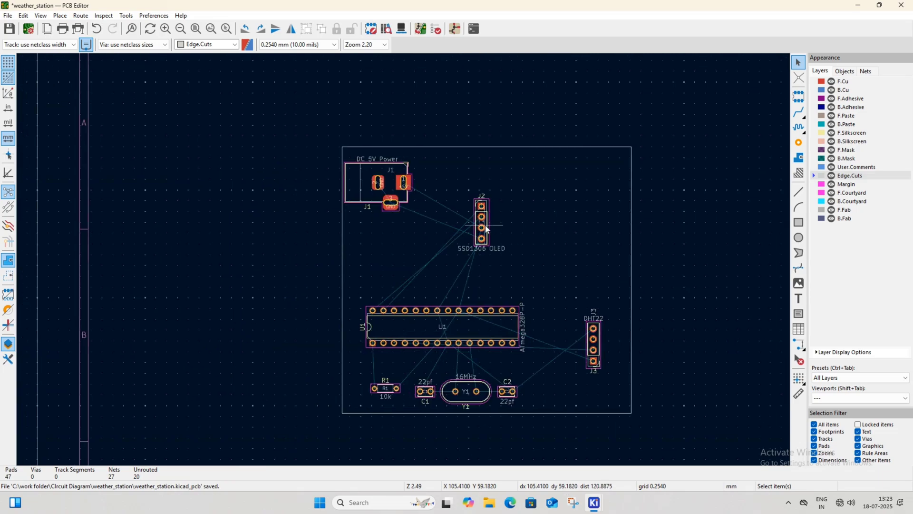
scroll(486, 229, up, 4)
double_click(408, 267)
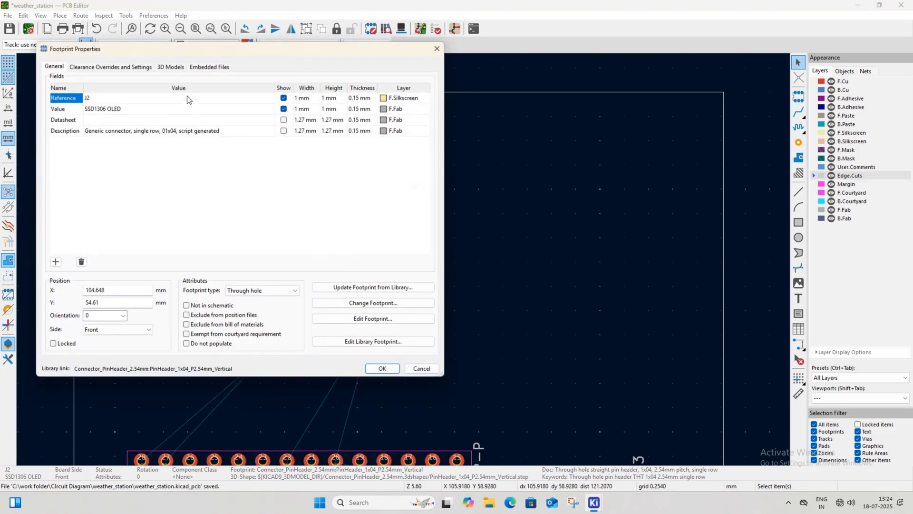
click(171, 67)
click(84, 116)
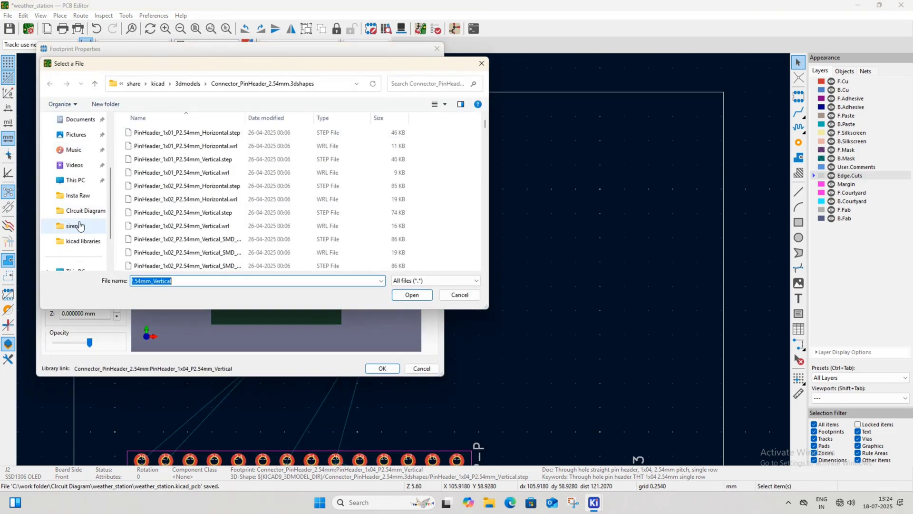
click(82, 241)
click(148, 223)
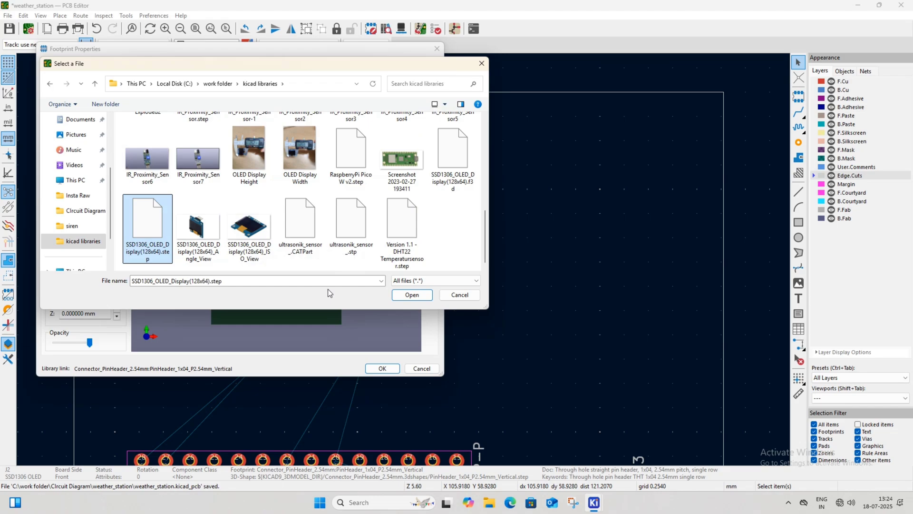
click(421, 297)
- Align J2's OLED model with a Z rotation of 90° and offsets of X 11.5, Y -4 and Z 2.5 mm, and accept the properties
drag(298, 261, 151, 223)
click(116, 209)
click(116, 217)
click(117, 226)
click(116, 234)
click(116, 243)
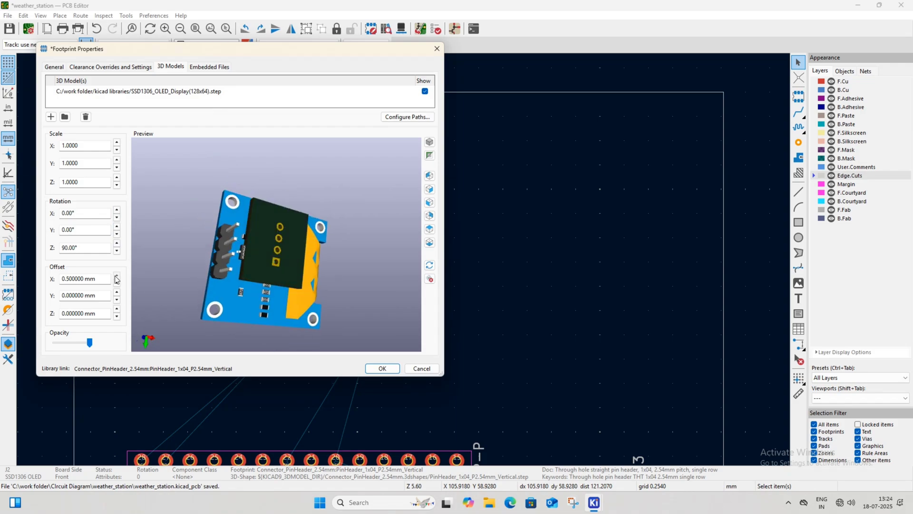
click(117, 275)
click(117, 300)
drag(209, 262, 248, 238)
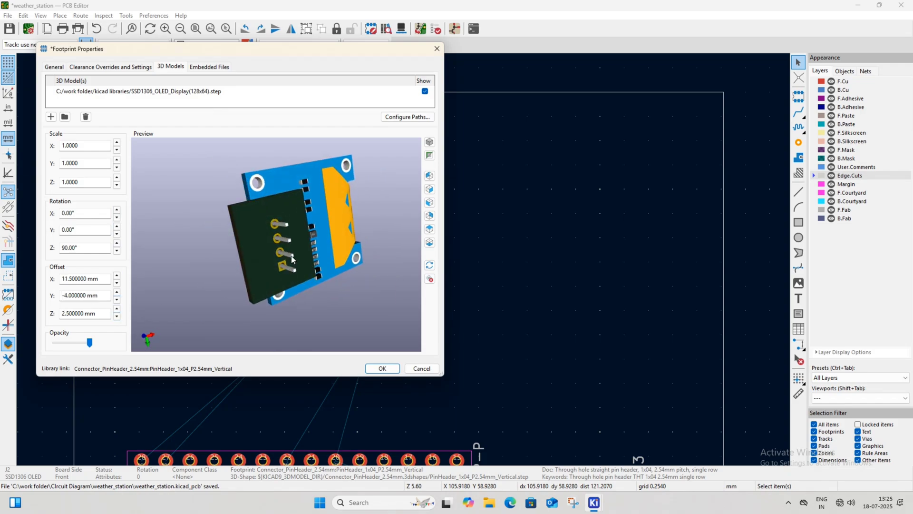
key(Return)
- Check the placement of the OLED module on the board in the 3D viewer
click(40, 15)
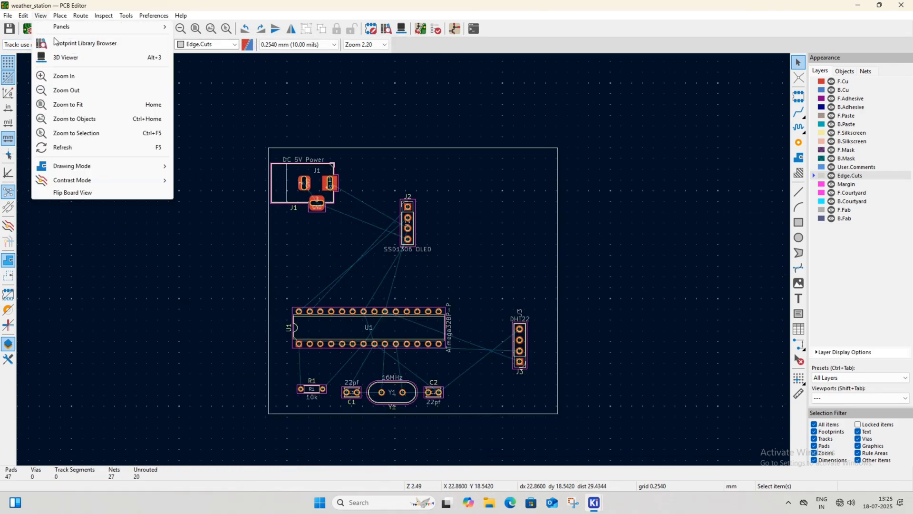
click(65, 57)
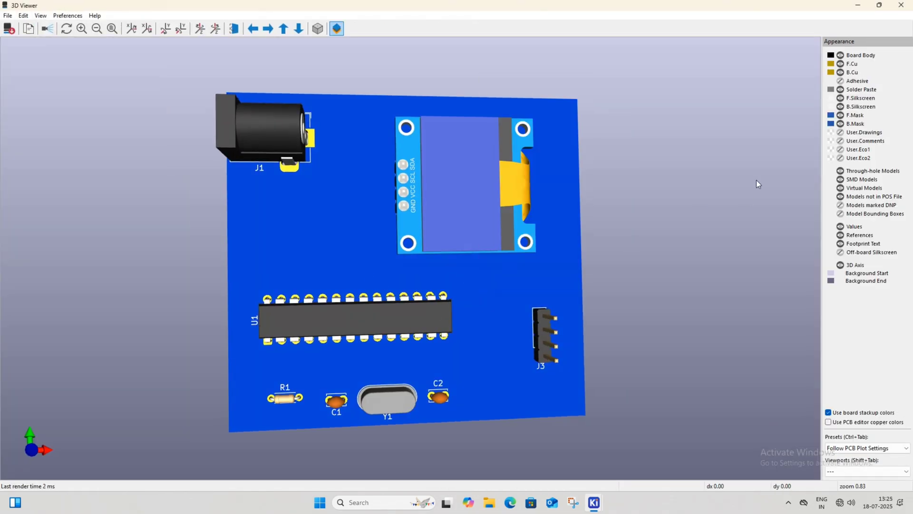
click(900, 6)
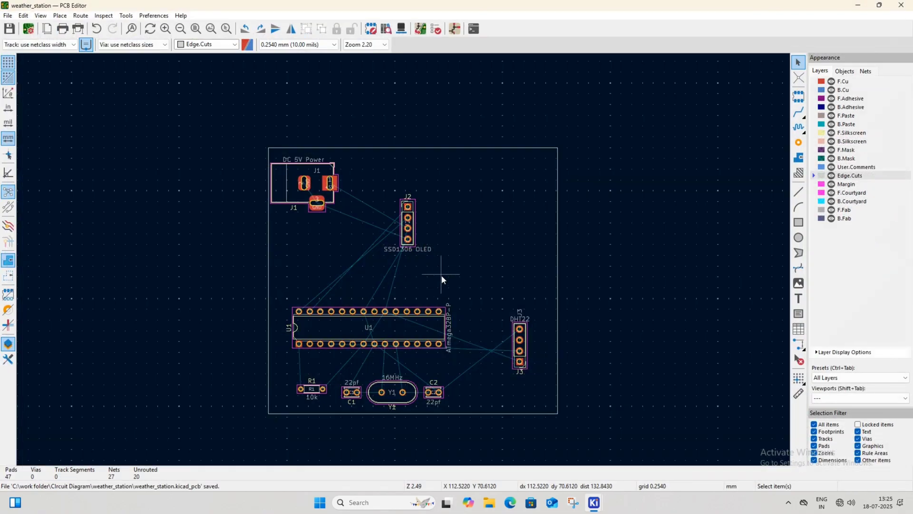
- Move the DHT22 connector J3 between power jack J1 and U1 near the board's left edge, rotate it 180 degrees and save
key(m)
scroll(197, 147, up, 4)
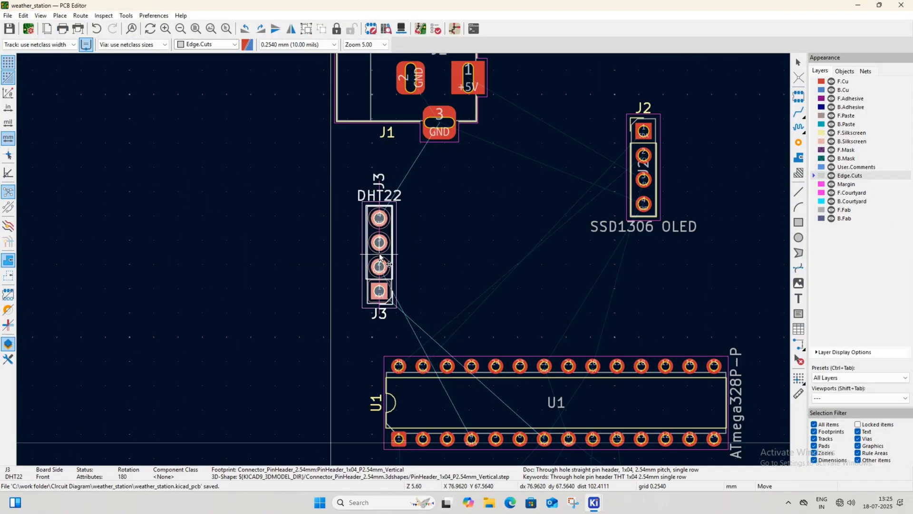
click(375, 257)
scroll(365, 257, down, 4)
key(r)
key(r)
key(m)
click(378, 257)
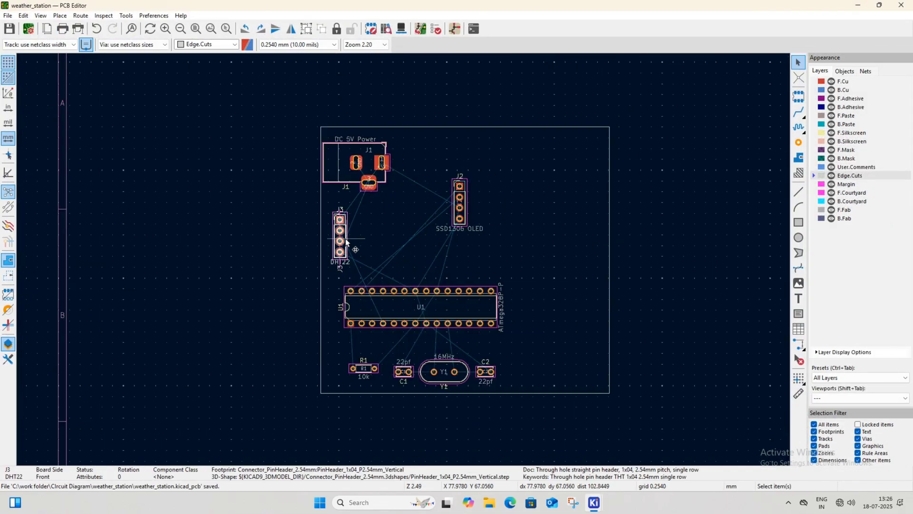
scroll(352, 249, up, 4)
key(ctrl+s)
- Replace the 3D model of DHT22 connector J3 with Version 1.1 - DHT22 Temperatursensor.step from the kicad libraries folder
double_click(397, 279)
click(413, 91)
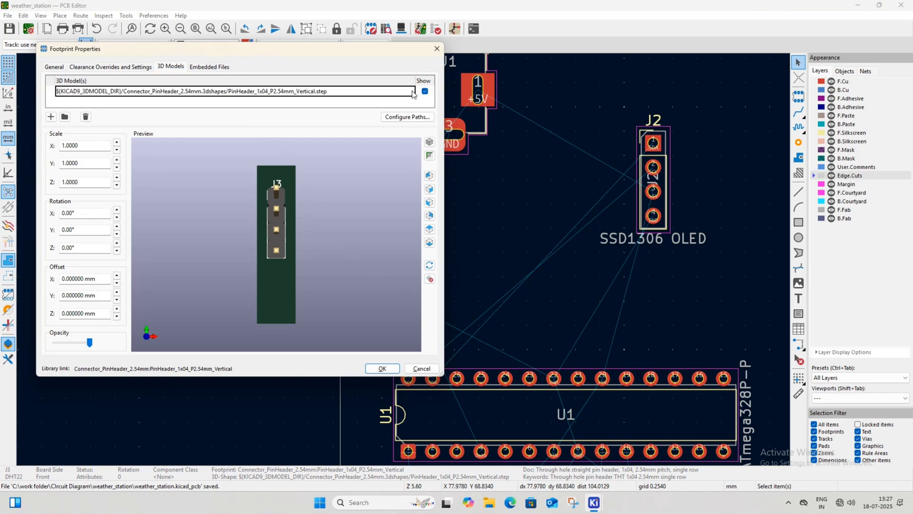
click(413, 90)
scroll(87, 249, down, 2)
click(82, 195)
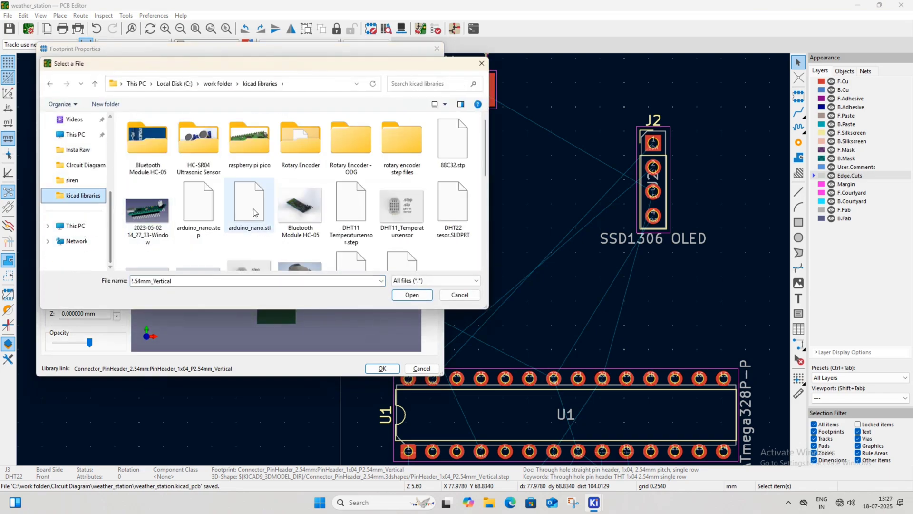
scroll(347, 232, down, 2)
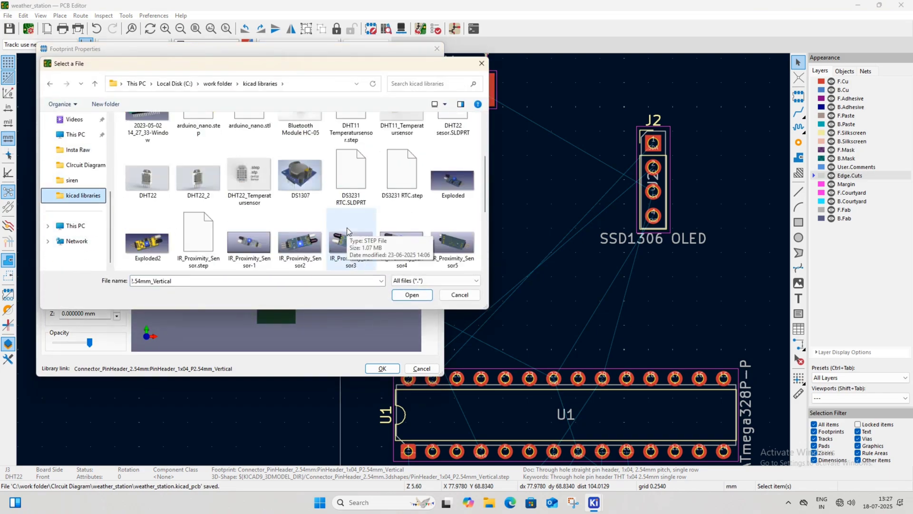
scroll(327, 224, down, 4)
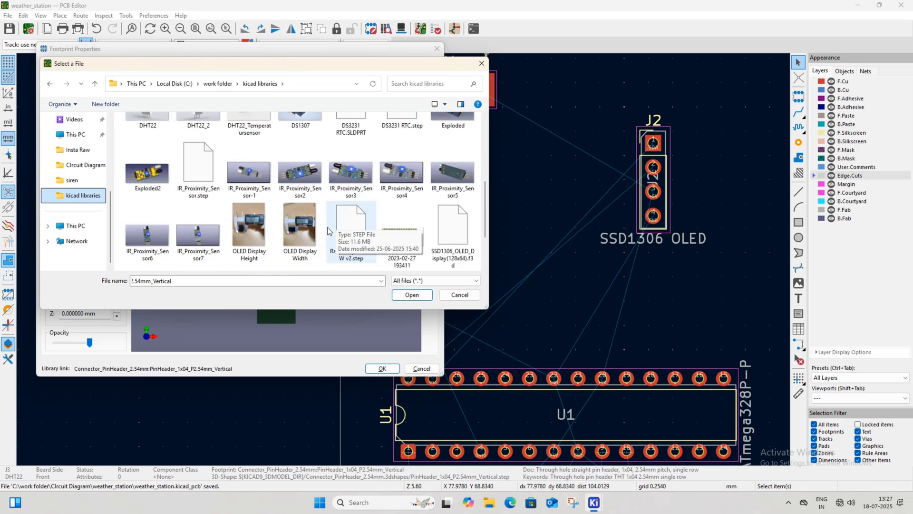
double_click(402, 233)
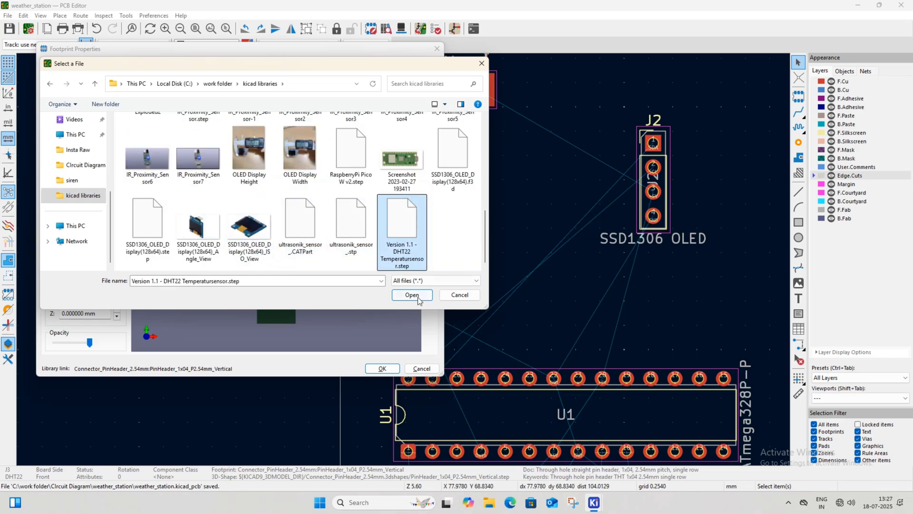
- Align J3's DHT22 model with a Z rotation of 90° and a Y offset of -7.5 mm, and accept the properties
drag(326, 282, 346, 281)
click(118, 210)
click(117, 217)
click(118, 227)
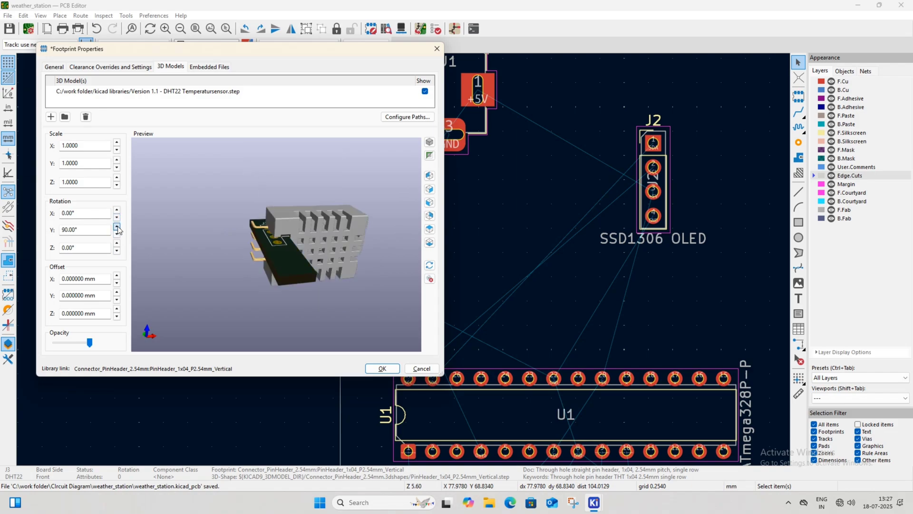
click(118, 233)
click(118, 243)
drag(214, 260, 282, 240)
click(116, 293)
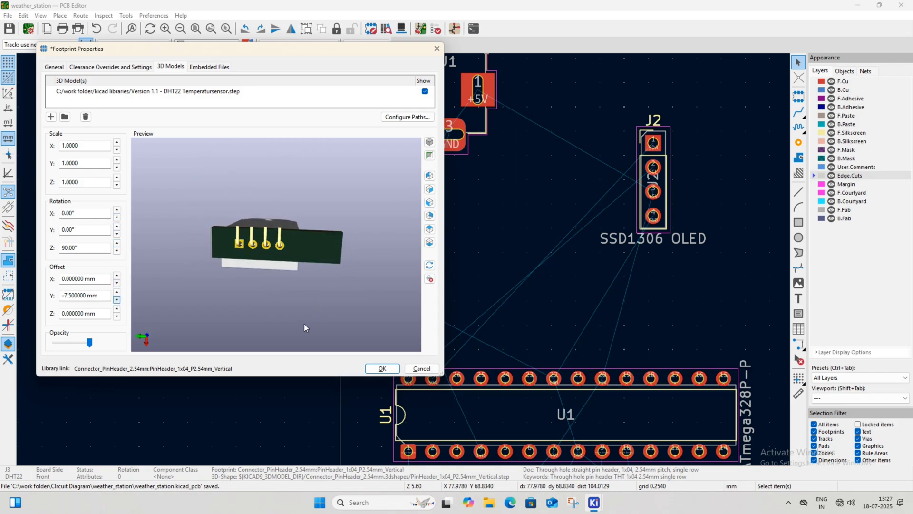
click(382, 368)
- Narrow the board outline from its right side, checking the board in the 3D viewer before and after
scroll(172, 275, down, 5)
click(40, 15)
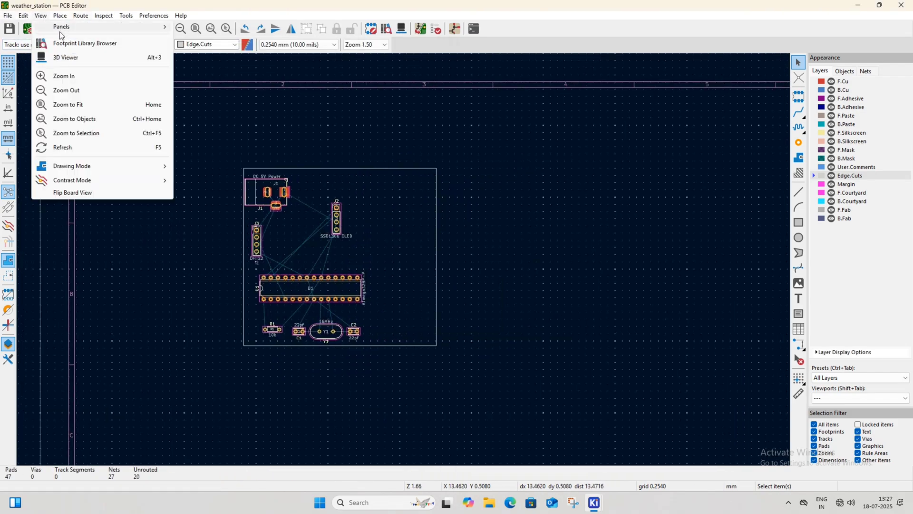
click(59, 41)
drag(350, 208, 319, 233)
click(901, 5)
click(40, 15)
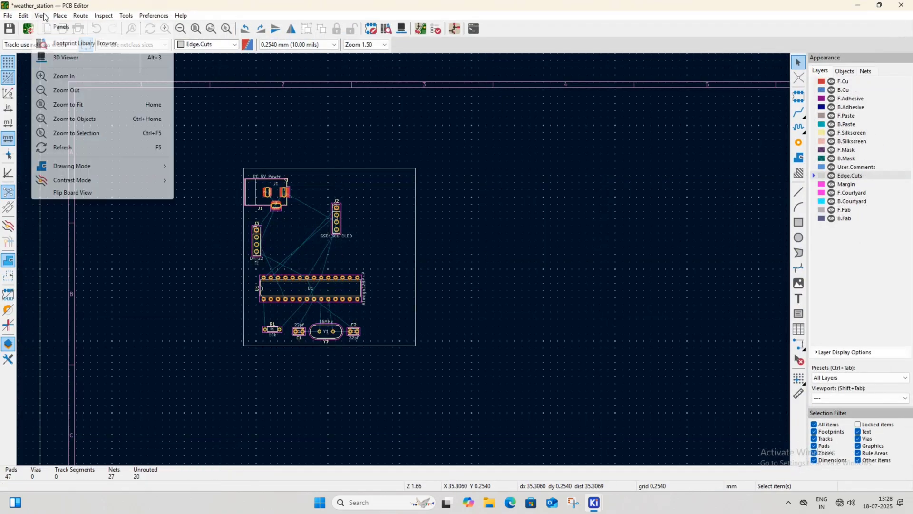
click(59, 41)
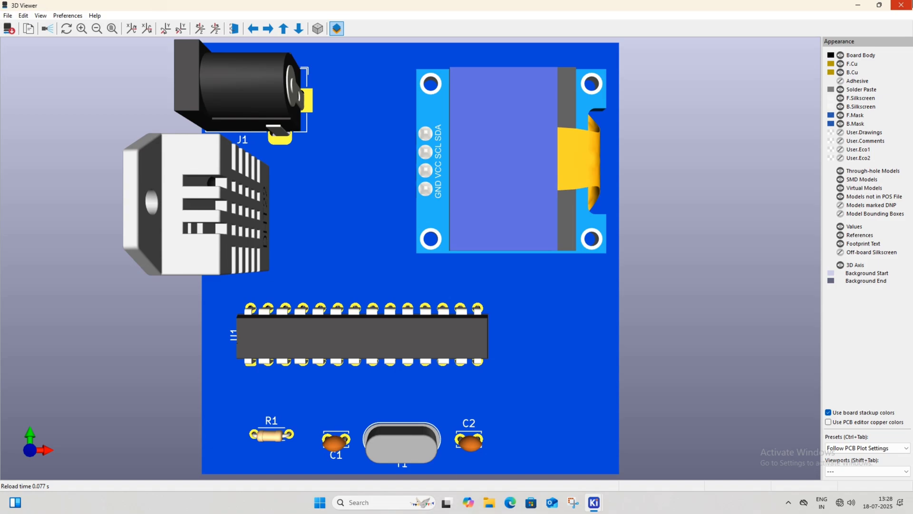
key(alt+Tab)
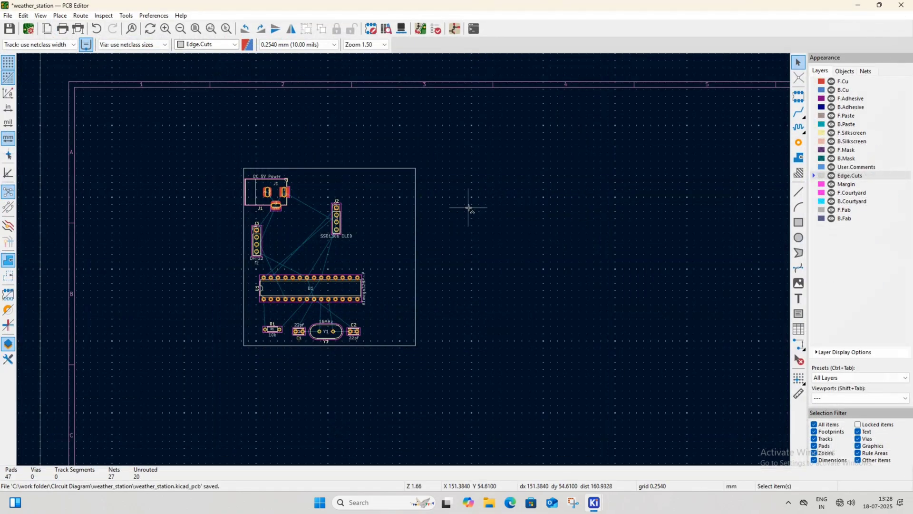
- Route the GND net on B.Cu from J1 pad 2 to pad 3 and on around J3 to its pin 4
scroll(449, 330, up, 5)
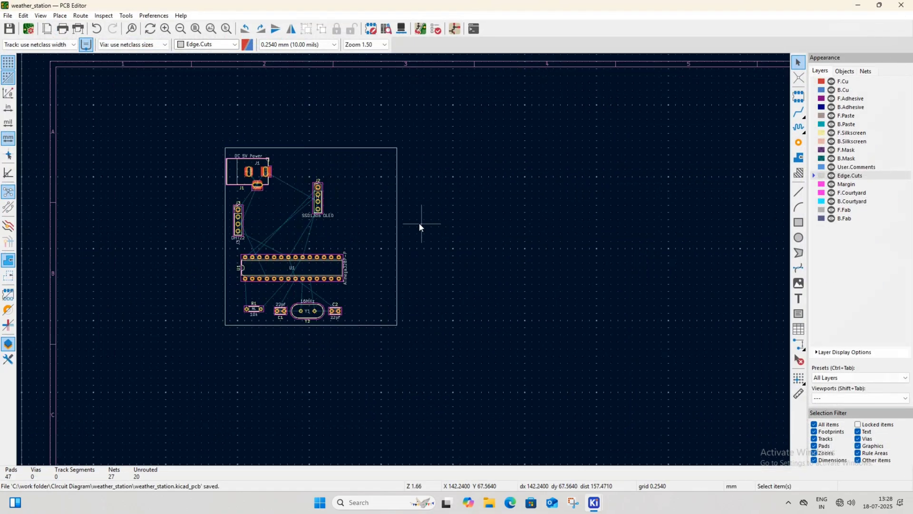
scroll(476, 276, up, 2)
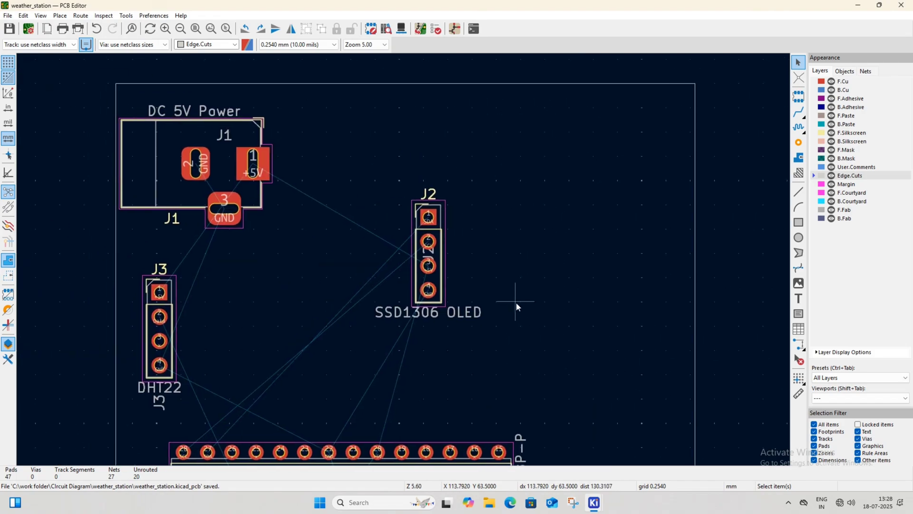
key(Next)
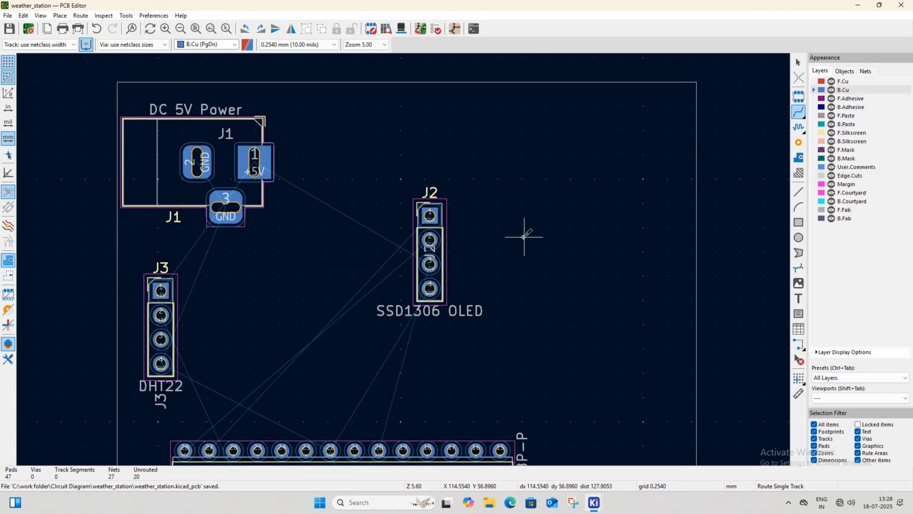
middle_drag(506, 243, 539, 201)
middle_drag(355, 213, 365, 184)
click(240, 91)
click(268, 136)
middle_drag(258, 214, 318, 203)
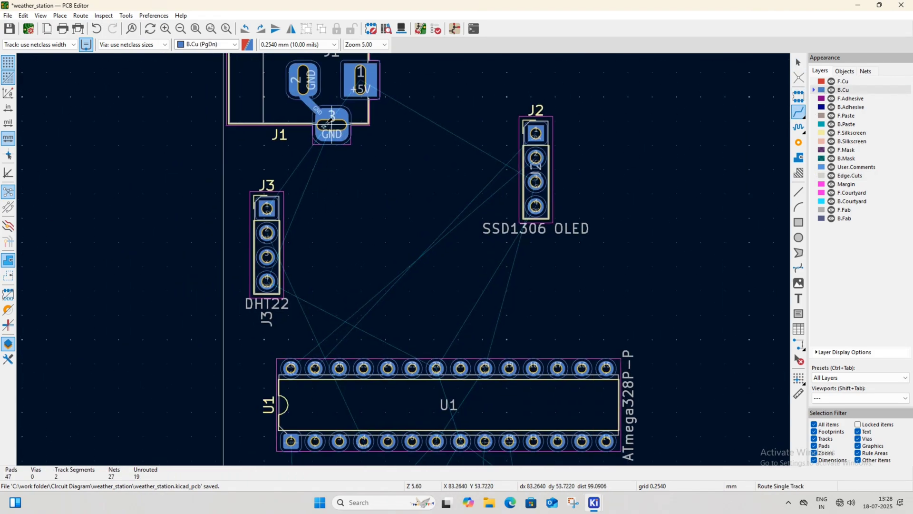
click(324, 125)
click(267, 281)
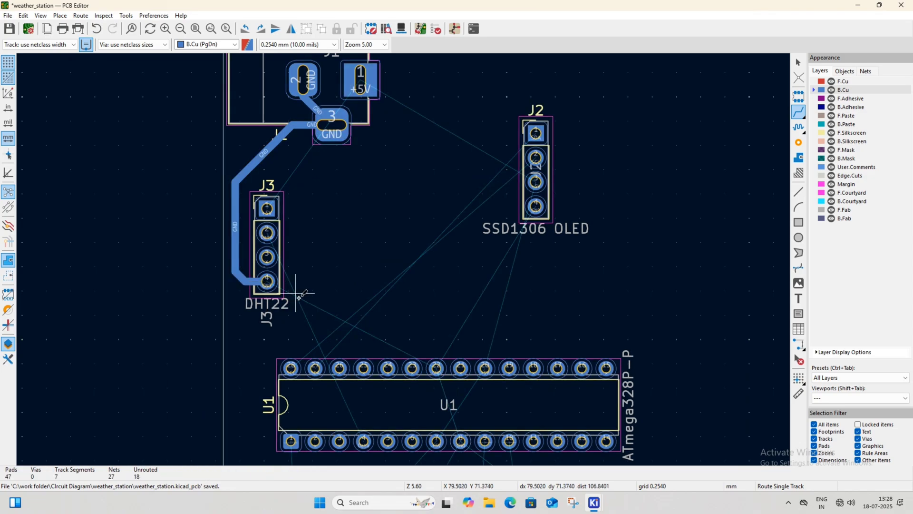
- Route +5V on B.Cu from J1 pad 1 to J2 pin 3, save, and connect J3 pin 1 to that track
middle_drag(299, 297, 241, 334)
click(306, 116)
click(479, 218)
key(ctrl+s)
middle_drag(379, 265, 406, 219)
click(235, 199)
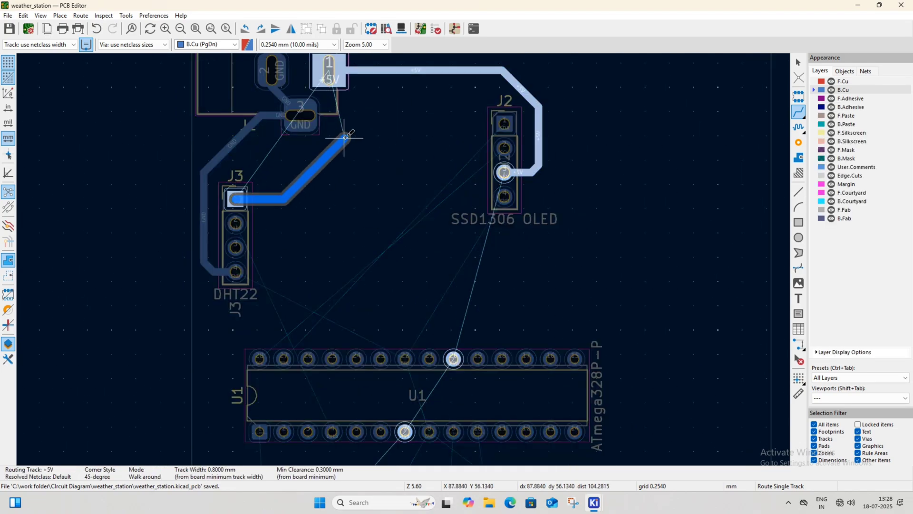
click(366, 70)
- Route U1's +5V pin 20 to the +5V track beside J2, and U1's GND pin 22 to J2 pin 4
middle_drag(351, 309, 323, 287)
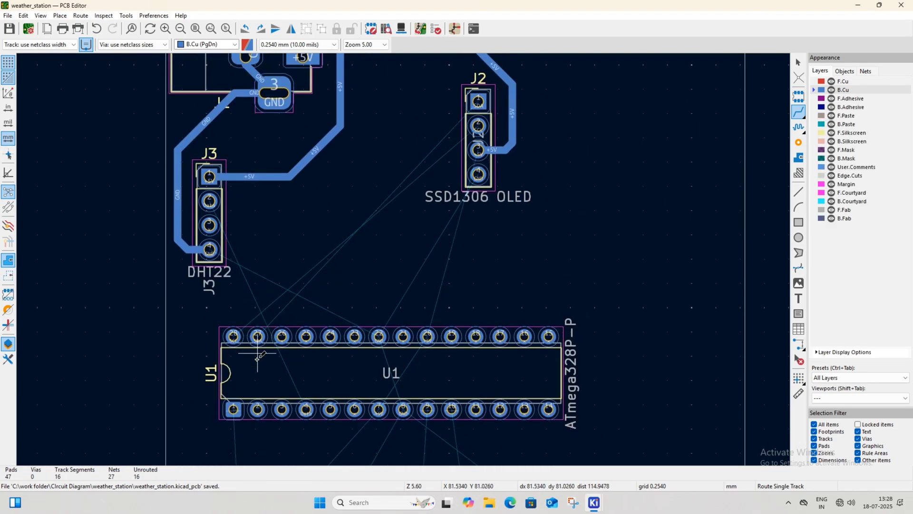
scroll(402, 320, up, 2)
scroll(256, 360, down, 2)
scroll(256, 361, right, 1)
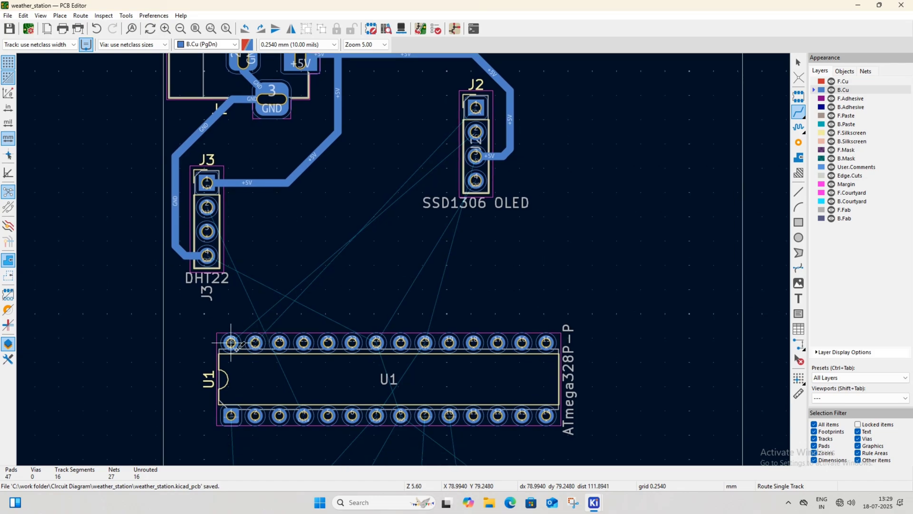
click(420, 343)
click(506, 149)
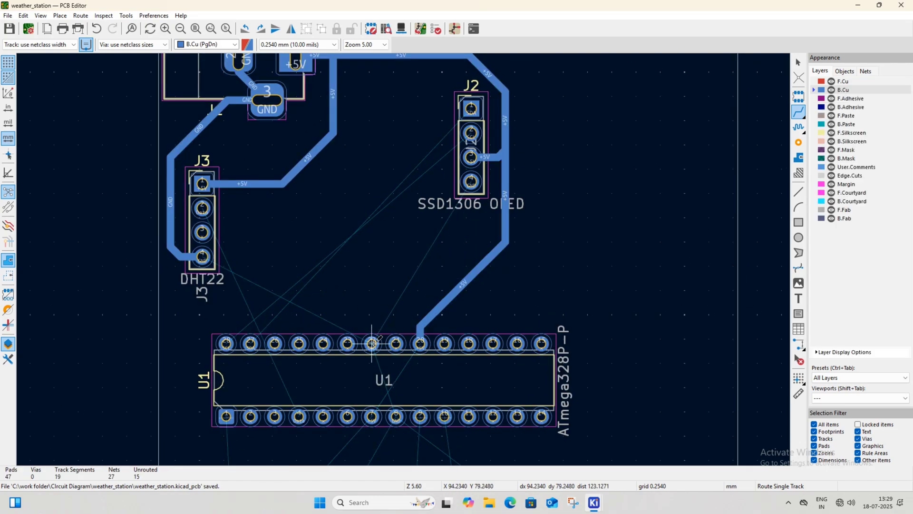
click(371, 343)
click(471, 182)
- Route the SDA track on B.Cu from U1 pin 27 to J2 pin 1
mouse_move(373, 361)
middle_down()
mouse_move(395, 313)
mouse_move(430, 352)
middle_up()
click(307, 334)
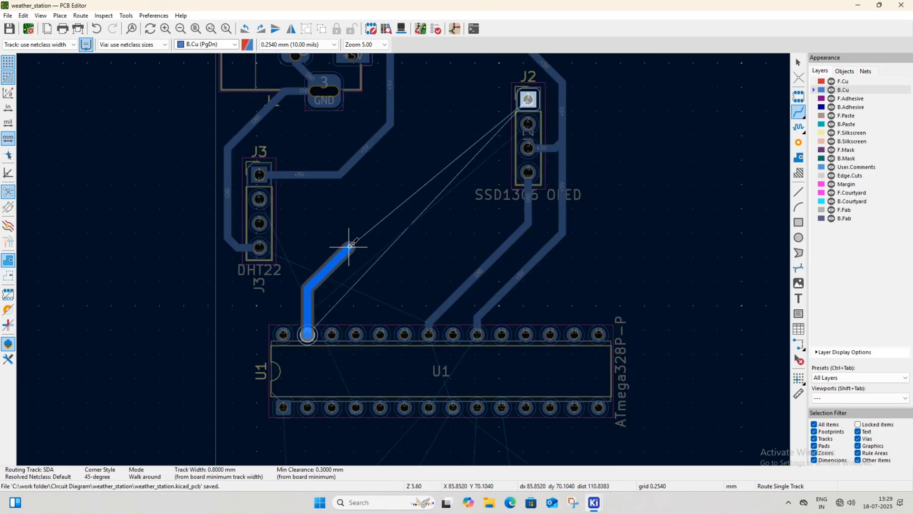
click(527, 99)
- Shift the diagonal +5V track segment near J2 outward to make more room around the connector
middle_drag(402, 235, 397, 258)
click(552, 80)
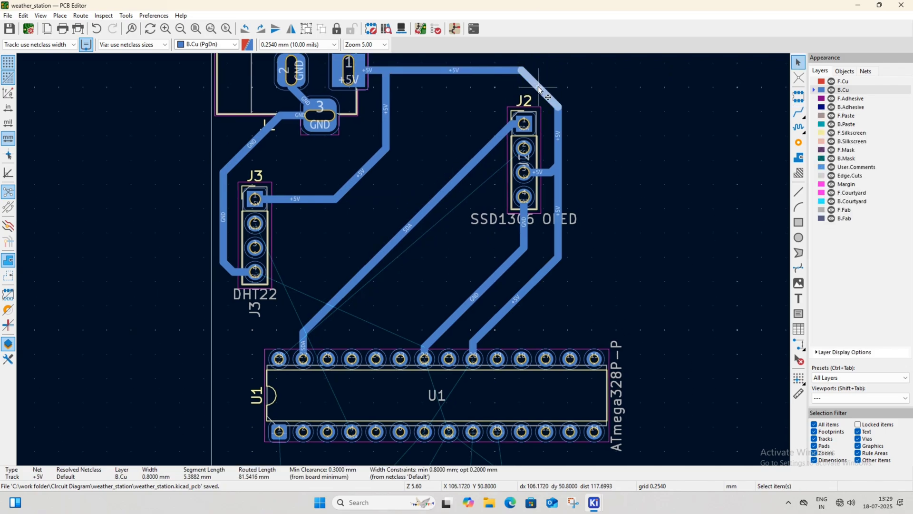
key(Escape)
click(799, 299)
key(Escape)
- Route the SCL track on B.Cu from U1 pin 28 around the top of J2 to its pin 2
click(279, 357)
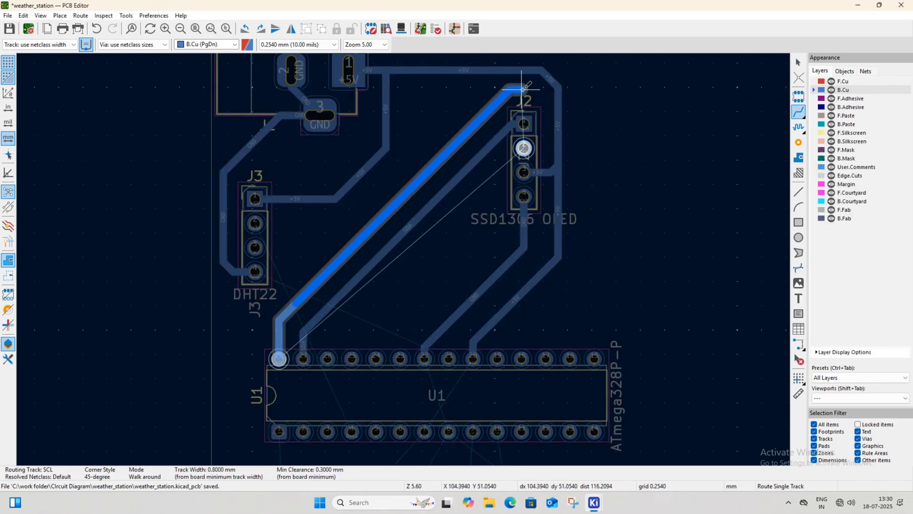
click(547, 132)
key(Escape)
middle_drag(609, 253, 633, 188)
middle_drag(416, 226, 418, 252)
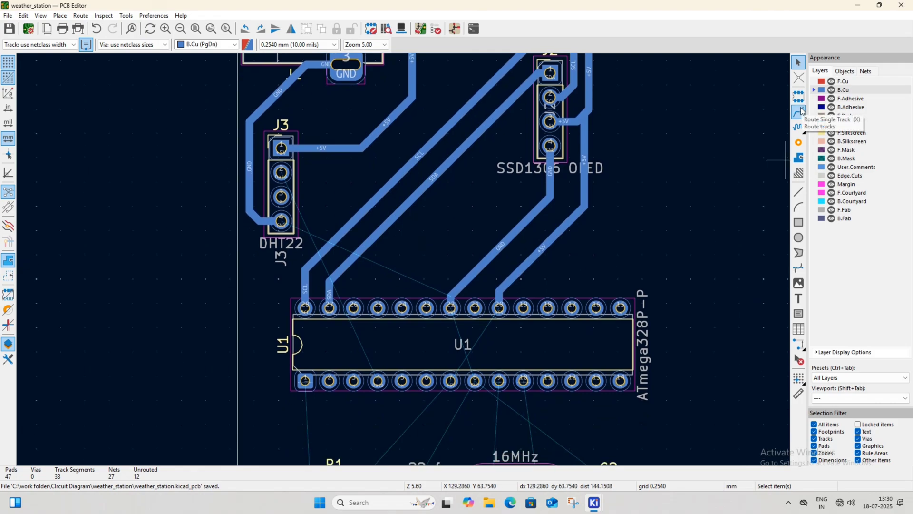
- Route the Data track on B.Cu from U1 pin 4 to J3 pin 2
click(799, 112)
click(377, 380)
click(281, 172)
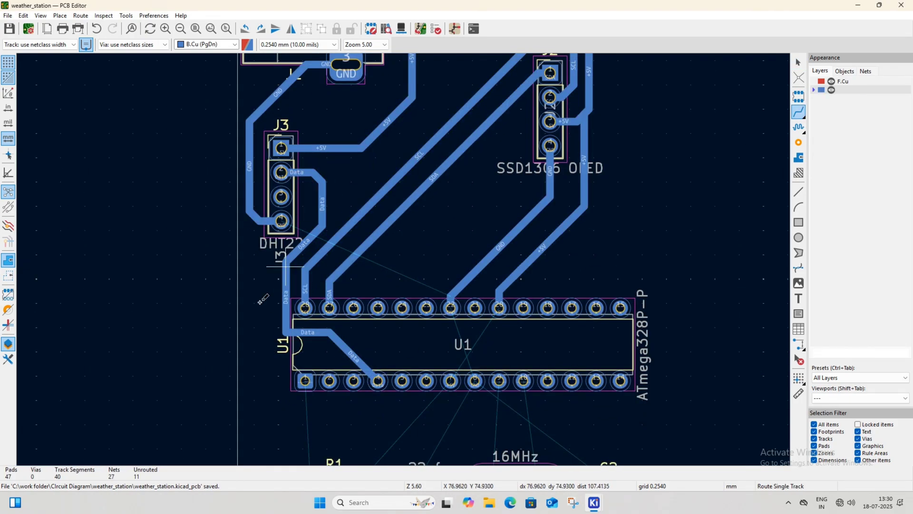
- Route B.Cu tracks from R1's two pads to U1 pins 1 and 7, and link U1's GND pins 22 and 8
scroll(333, 309, down, 3)
click(312, 380)
click(307, 279)
middle_drag(379, 381, 361, 385)
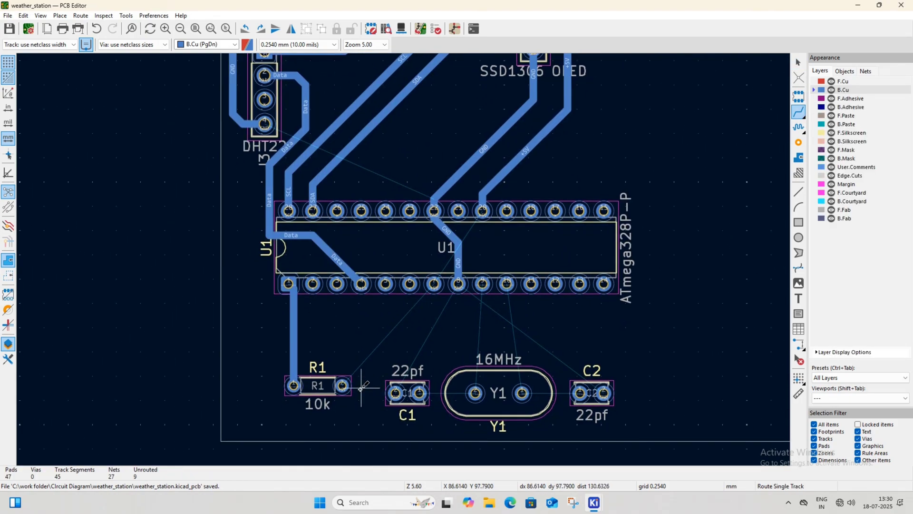
click(343, 386)
click(435, 283)
- Route GND on B.Cu from U1 pin 8 to C1, and connect C1's other pad to the near pad of crystal Y1
middle_drag(414, 357, 427, 311)
click(472, 238)
click(409, 347)
middle_drag(435, 346, 418, 352)
click(418, 353)
click(471, 354)
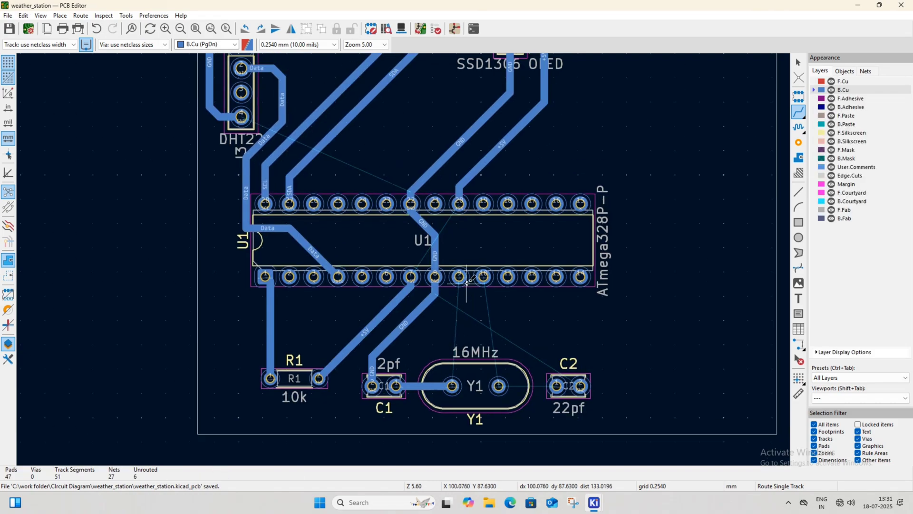
- Route U1 pins 9 and 10 to the two pads of Y1 on B.Cu, and connect Y1 to C2
click(459, 277)
click(451, 385)
click(483, 277)
click(498, 385)
click(497, 367)
click(555, 367)
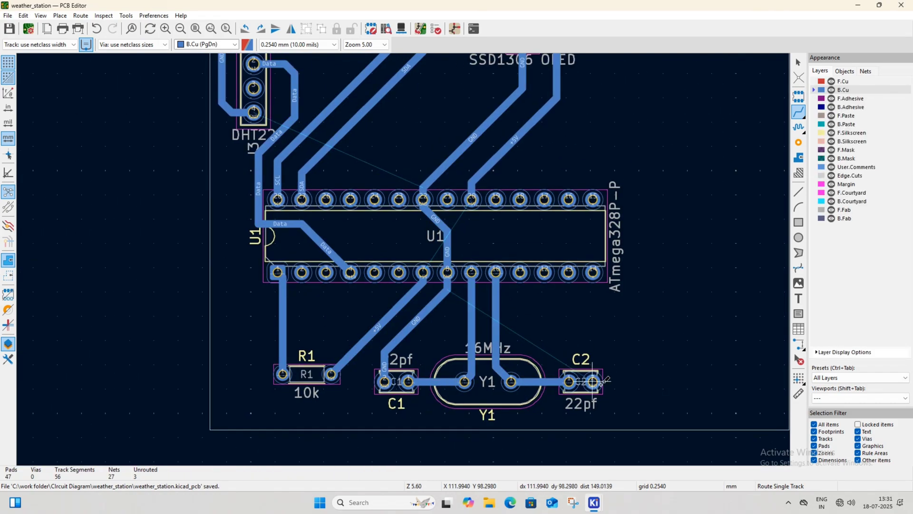
- Route GND on B.Cu from C2 beneath Y1 to C1, extend J3's GND along the board edges to join it, and save
click(579, 367)
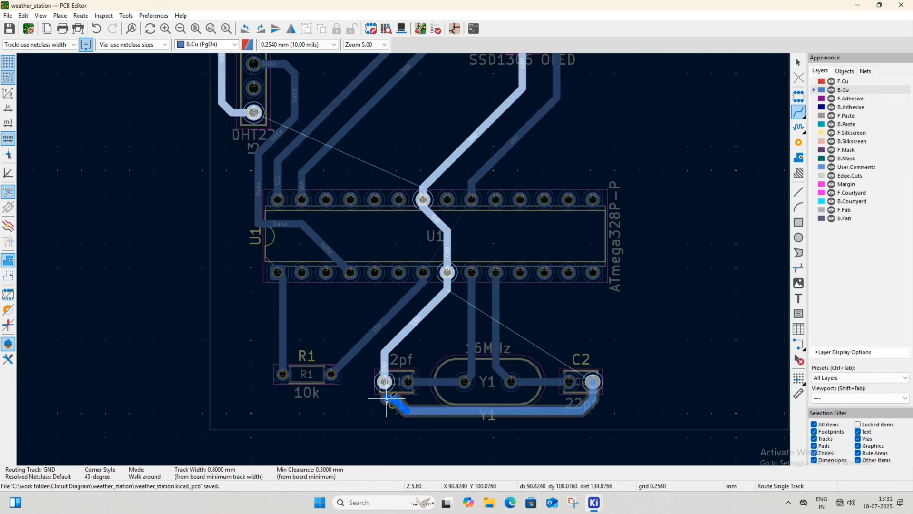
click(384, 382)
click(222, 101)
click(273, 410)
click(392, 410)
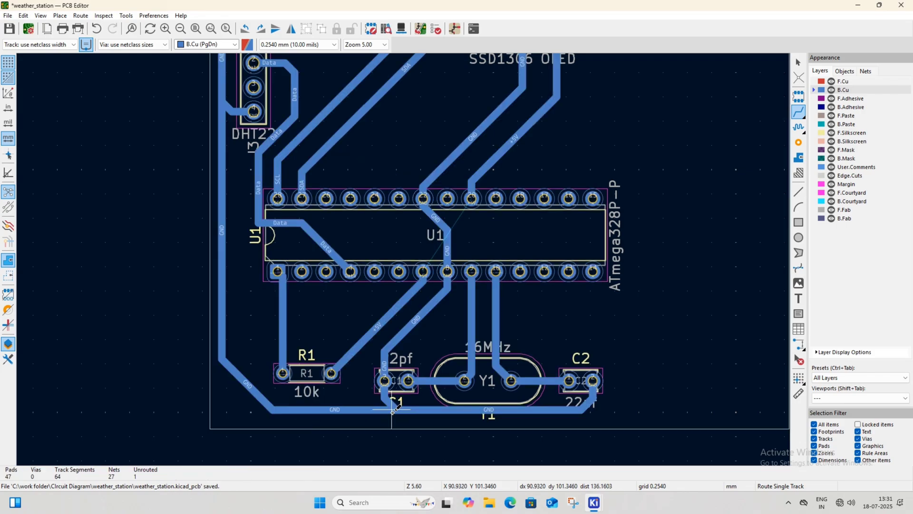
key(ctrl+s)
- Delete the GND track segments linking pins 22 and 8 across the inside of U1
scroll(525, 306, down, 3)
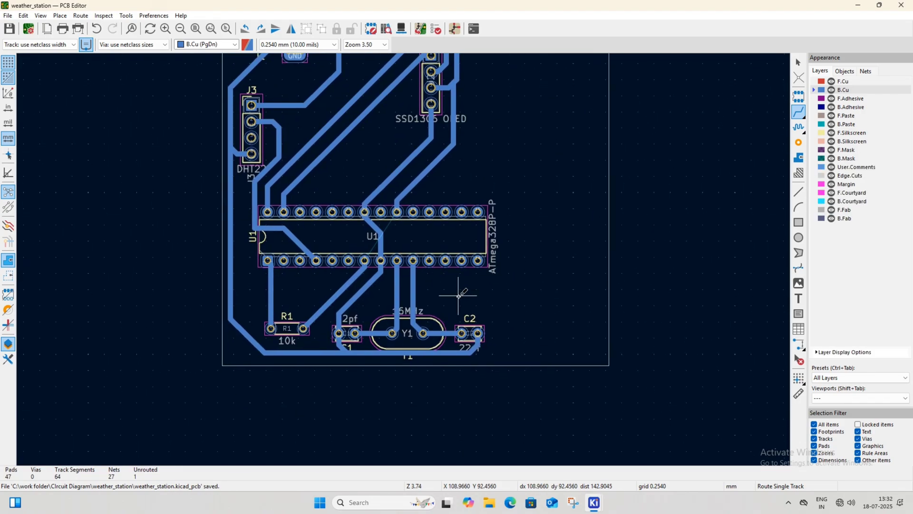
scroll(442, 293, up, 3)
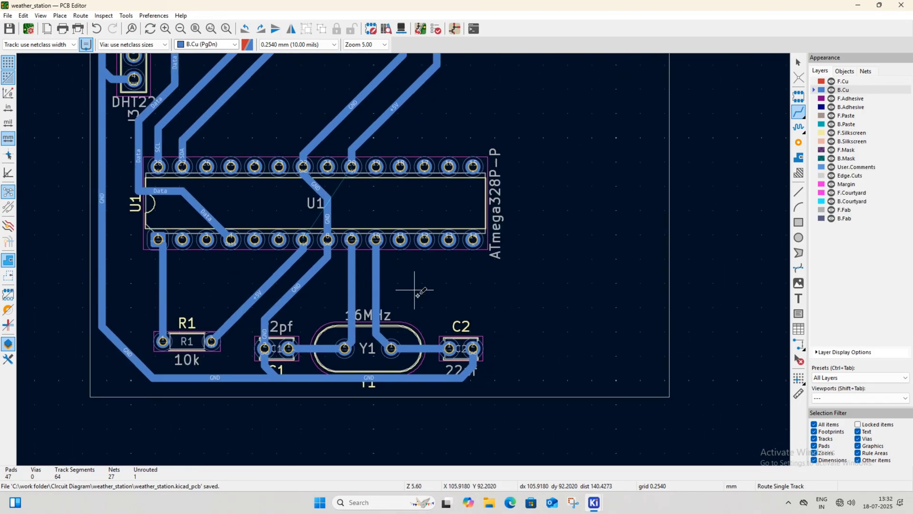
middle_drag(422, 290, 447, 330)
key(Escape)
click(352, 255)
key(Delete)
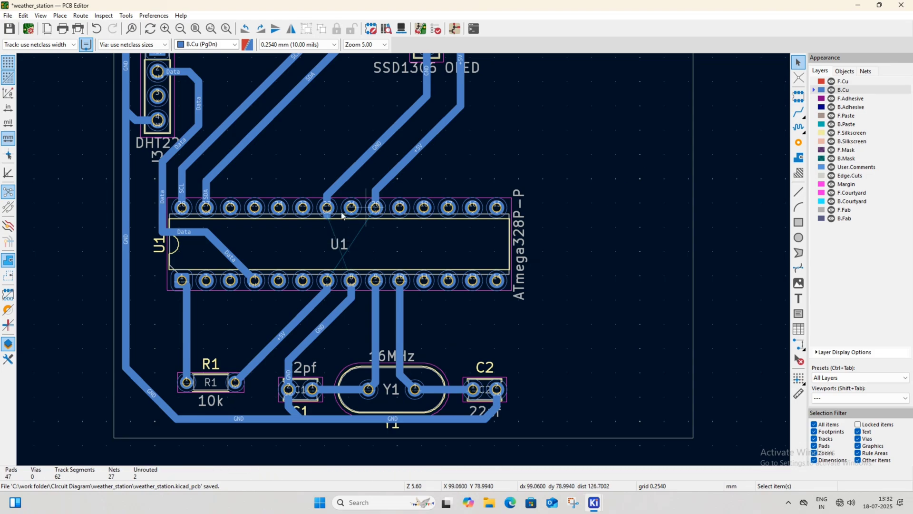
click(327, 217)
key(Delete)
- Try a B.Cu +5V track between U1 pins 20 and 7, and undo it
key(x)
middle_drag(380, 238, 419, 207)
click(415, 176)
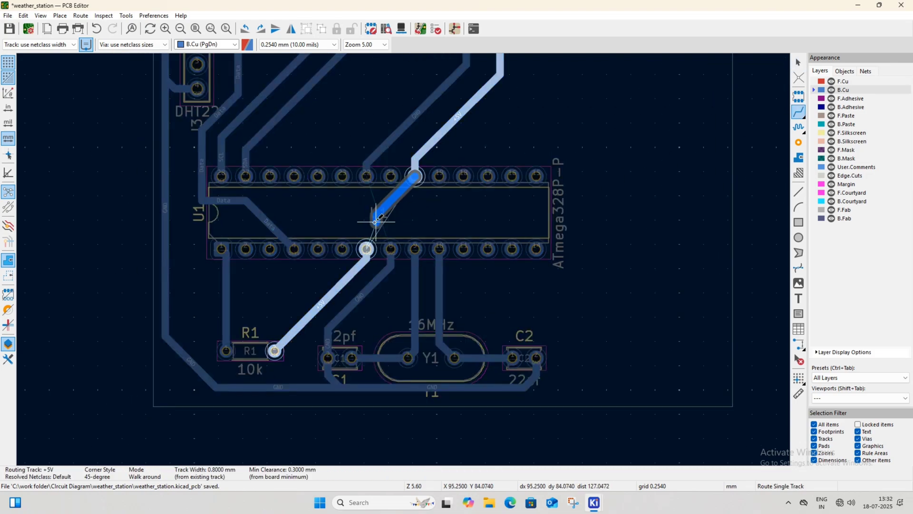
click(396, 212)
click(367, 249)
key(ctrl+s)
key(ctrl+z)
- Route the +5V track on B.Cu straight from U1 pin 20 to pin 7 and save the board
click(415, 177)
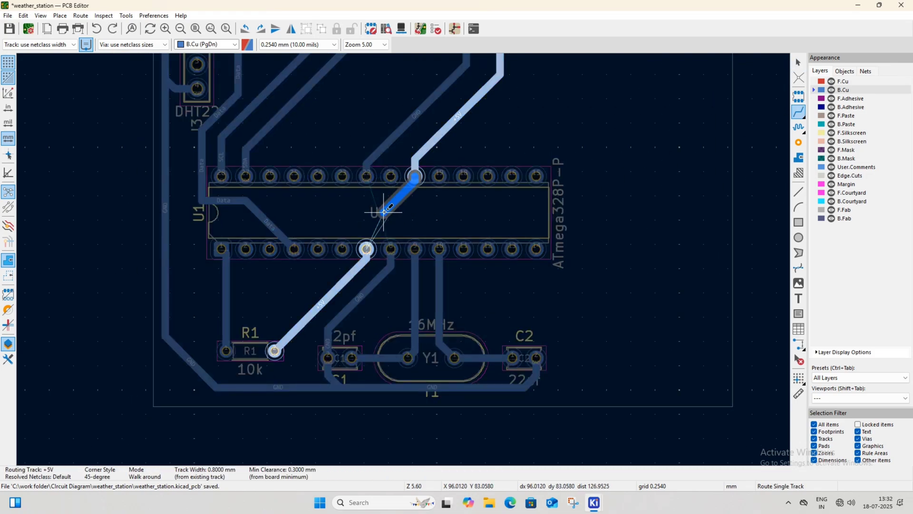
click(367, 249)
key(ctrl+s)
- Route a GND track on B.Cu from C2 around the pin 14 end of U1, ending it beside the +5V diagonal below J2
scroll(366, 249, down, 2)
middle_drag(488, 183, 488, 233)
middle_drag(523, 332, 485, 344)
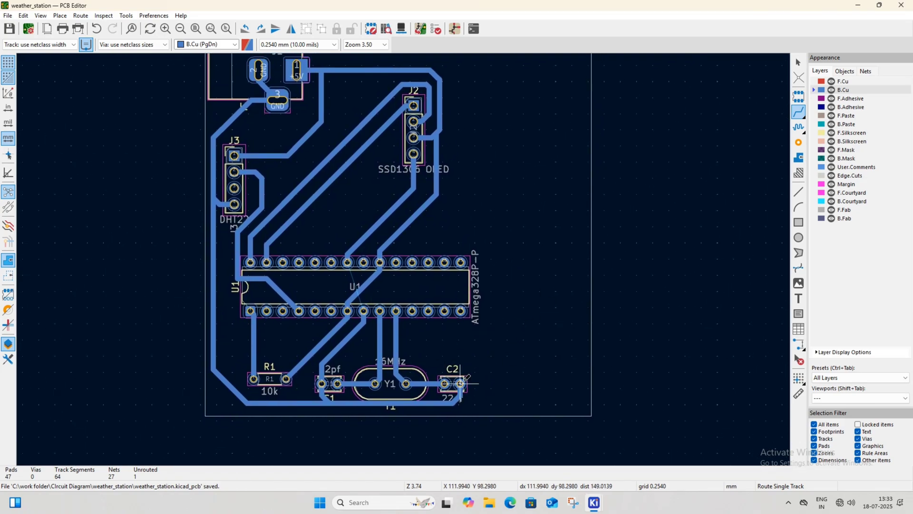
click(460, 383)
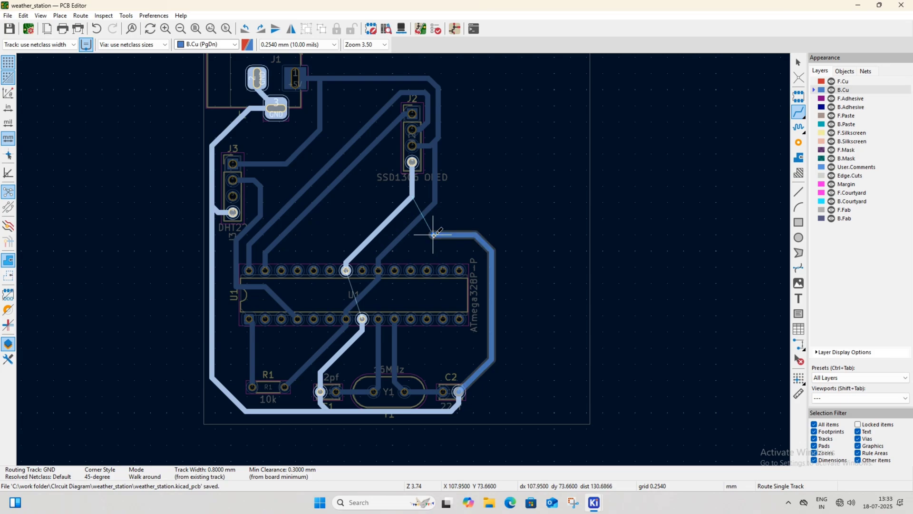
double_click(434, 234)
key(Escape)
- Place a through via at the free end of the new GND track with a 1.5 mm diameter and a 0.8 mm hole
scroll(351, 247, up, 3)
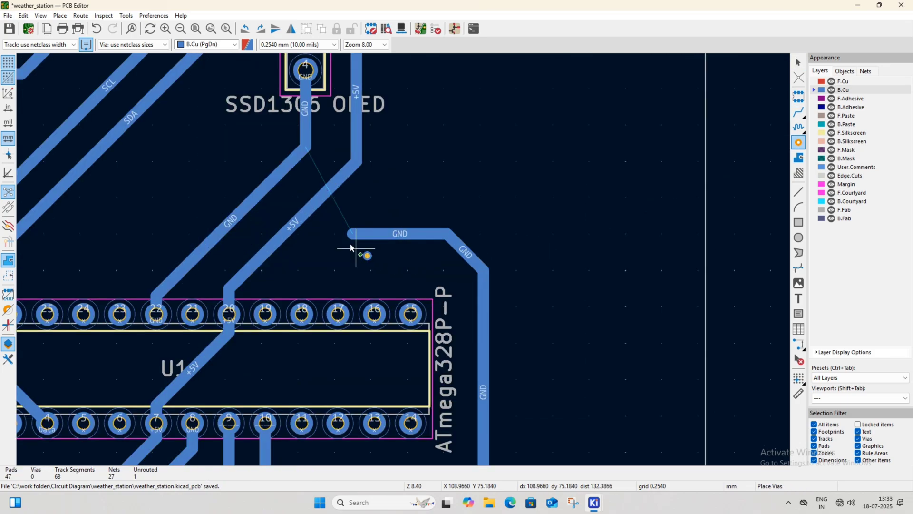
double_click(352, 234)
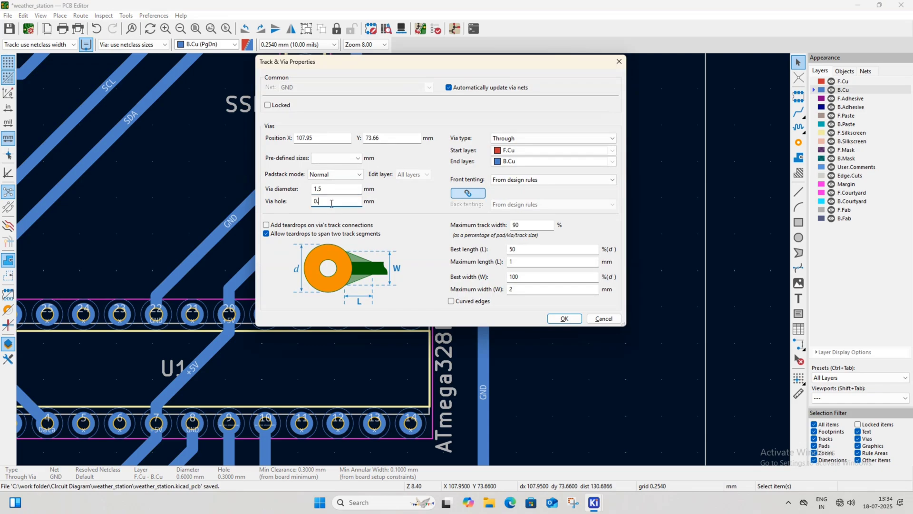
click(563, 319)
- Copy the GND via and place the duplicate on the diagonal GND track below J2
scroll(407, 204, down, 2)
click(417, 282)
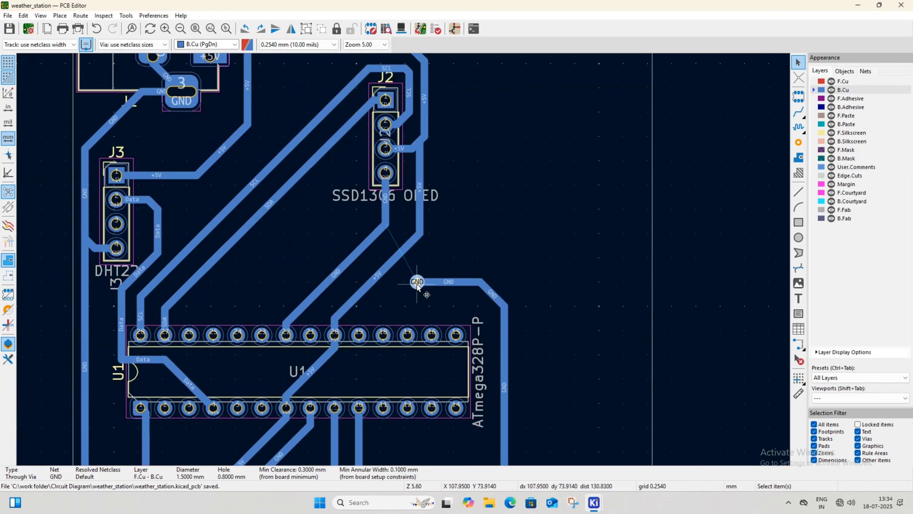
click(506, 260)
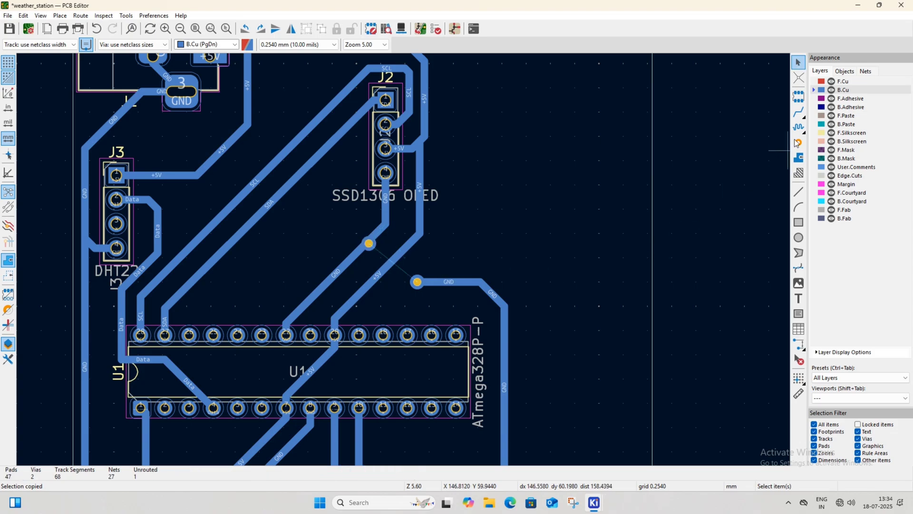
- Route a GND track on F.Cu between the two vias, crossing the +5V track, and save the board
key(Page_Up)
click(414, 283)
click(369, 244)
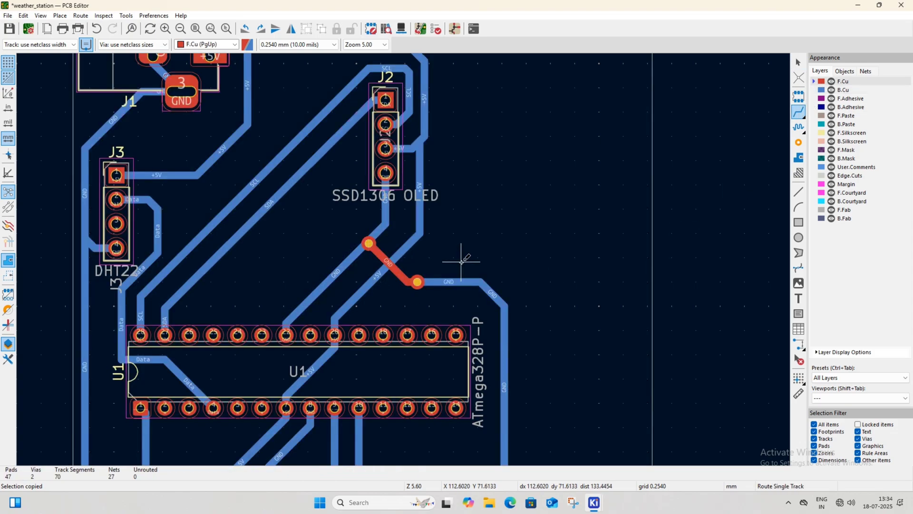
scroll(428, 259, down, 4)
key(ctrl+s)
key(Escape)
- Start a GND copper zone on B.Cu with 1 mm clearance, 0.8 mm minimum width, and 1 mm thermal relief gap and spoke width
middle_drag(576, 342, 625, 333)
click(820, 90)
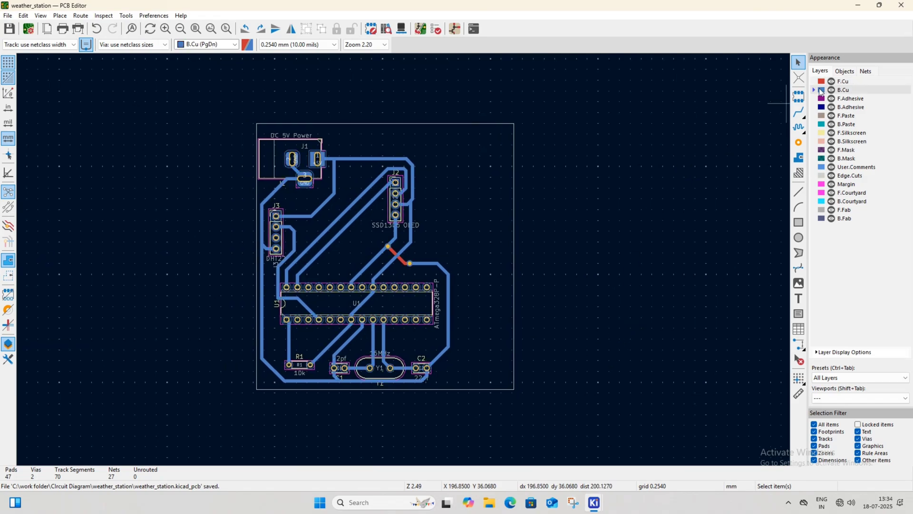
click(801, 159)
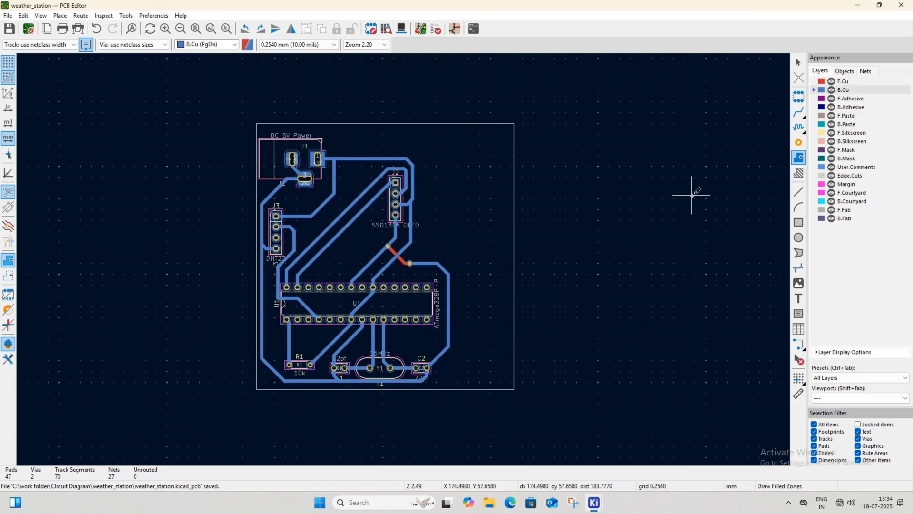
click(249, 115)
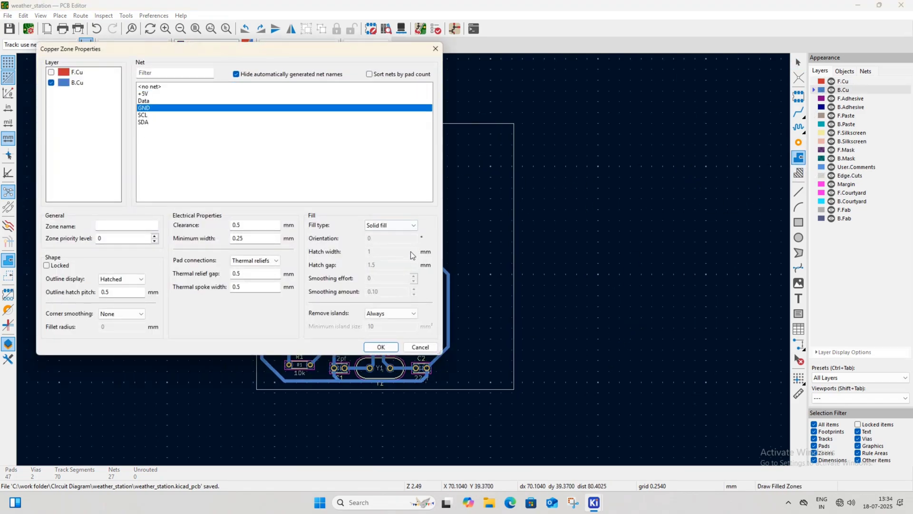
double_click(249, 273)
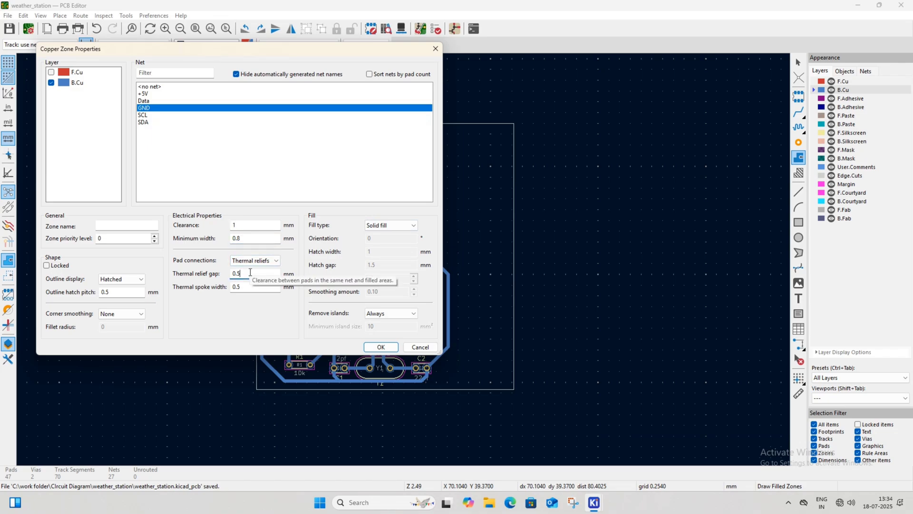
key(Return)
click(327, 159)
double_click(254, 275)
text(1)
double_click(248, 287)
text(1)
key(Return)
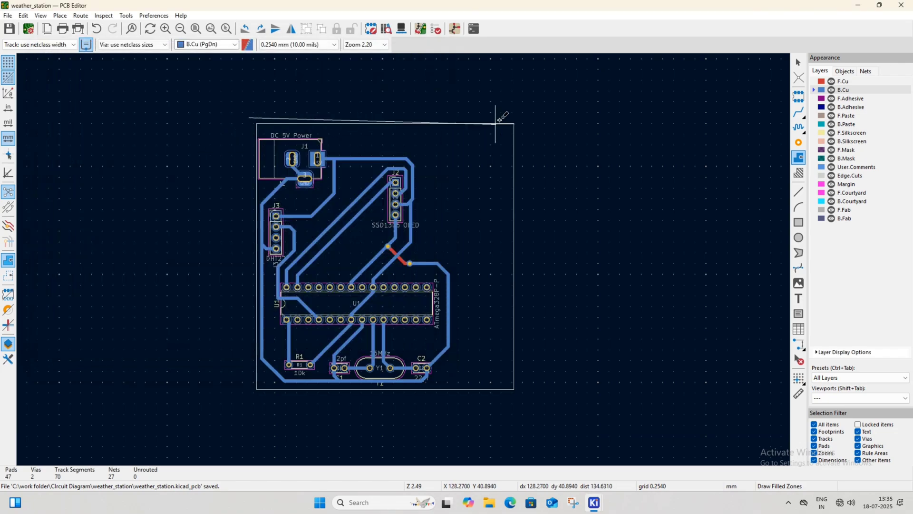
- Draw the B.Cu zone outline just outside the board edges, close it and fill the zone
click(521, 117)
click(521, 405)
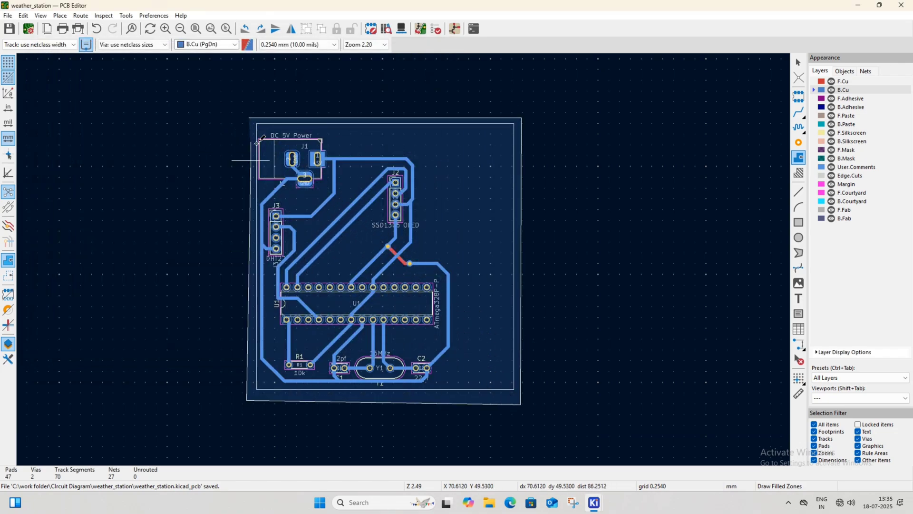
scroll(260, 141, up, 3)
click(249, 117)
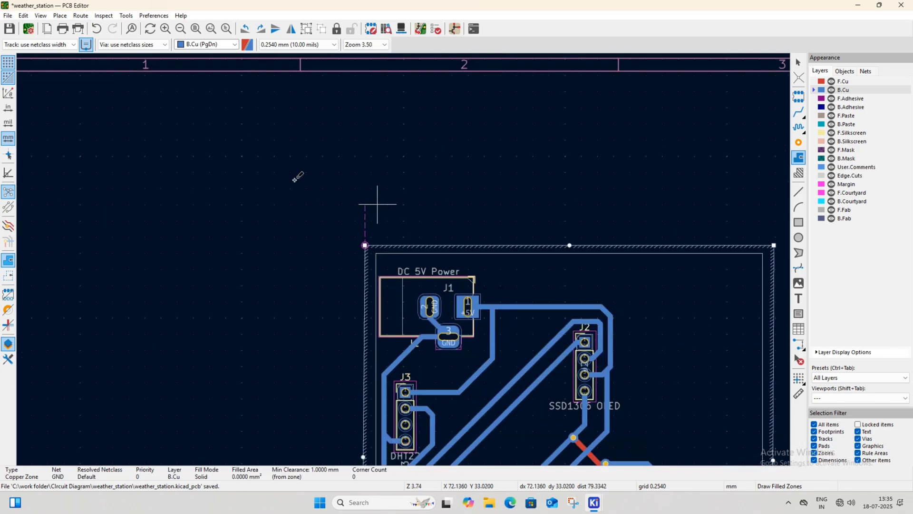
scroll(639, 334, down, 1)
middle_drag(516, 314, 521, 246)
key(b)
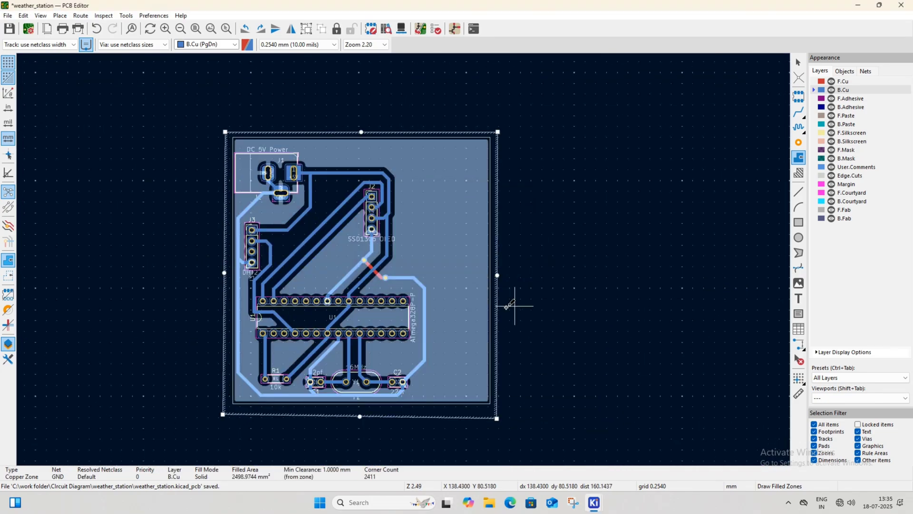
click(555, 309)
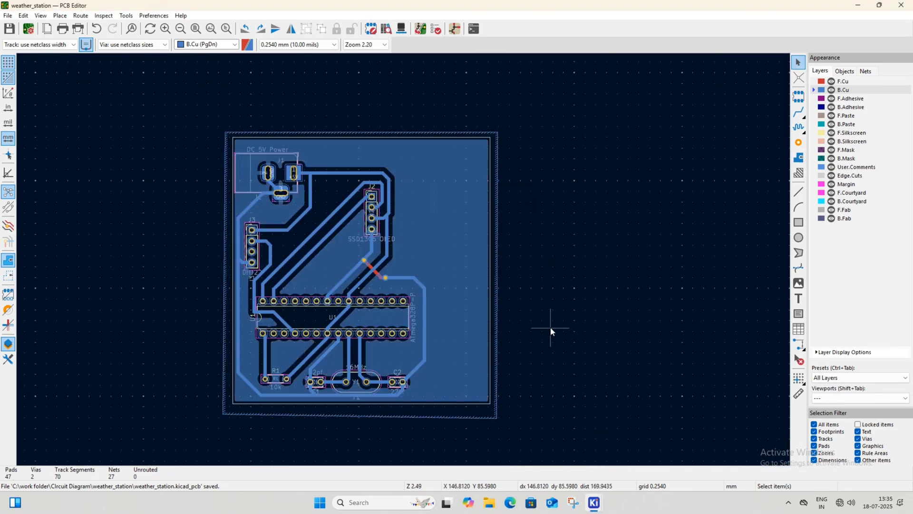
- Start a GND copper zone on F.Cu with 1 mm clearance and 0.8 mm minimum width, adjusting its thermal relief settings as well
middle_drag(552, 317, 602, 304)
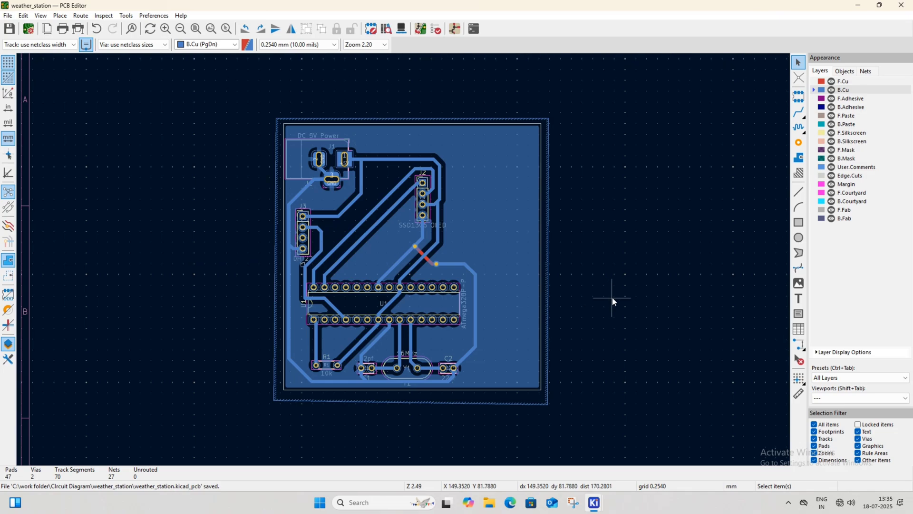
click(843, 81)
click(799, 157)
click(272, 120)
click(144, 108)
click(248, 224)
text(1)
click(255, 238)
text(0.8)
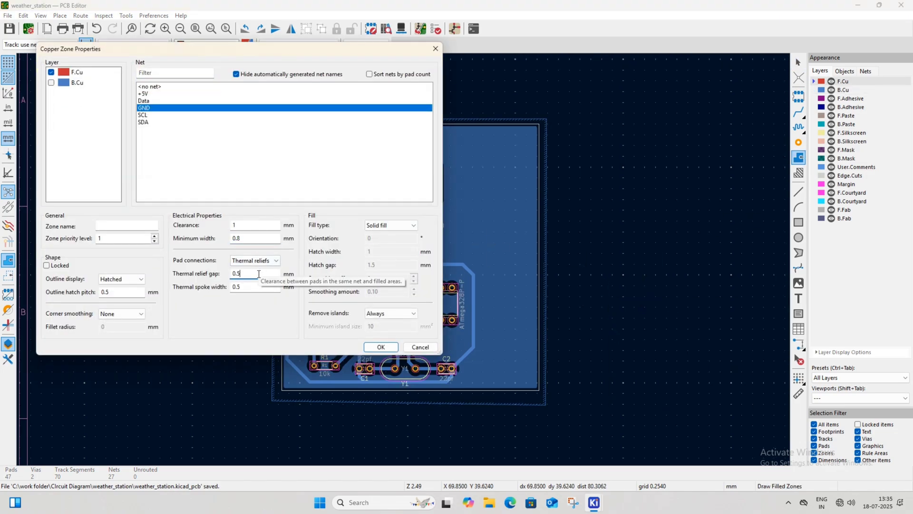
click(257, 287)
click(381, 348)
- Draw the F.Cu zone outline around the whole board, fill all zones and save
click(551, 119)
click(549, 407)
click(273, 404)
scroll(275, 117, up, 10)
click(238, 204)
scroll(198, 149, down, 10)
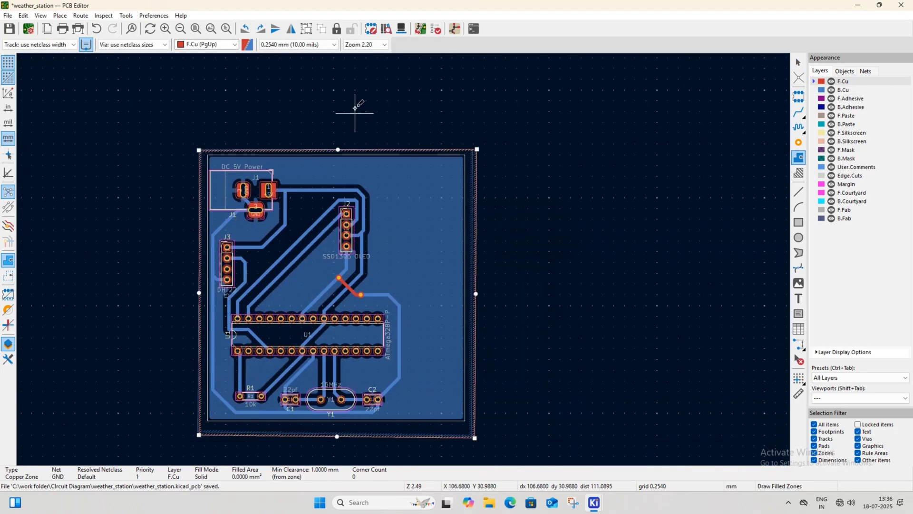
key(b)
middle_drag(355, 108, 403, 70)
key(Escape)
key(ctrl+s)
- Inspect the board with its copper fills and component models in the 3D viewer, and return to the PCB layout
click(139, 271)
click(41, 16)
click(64, 57)
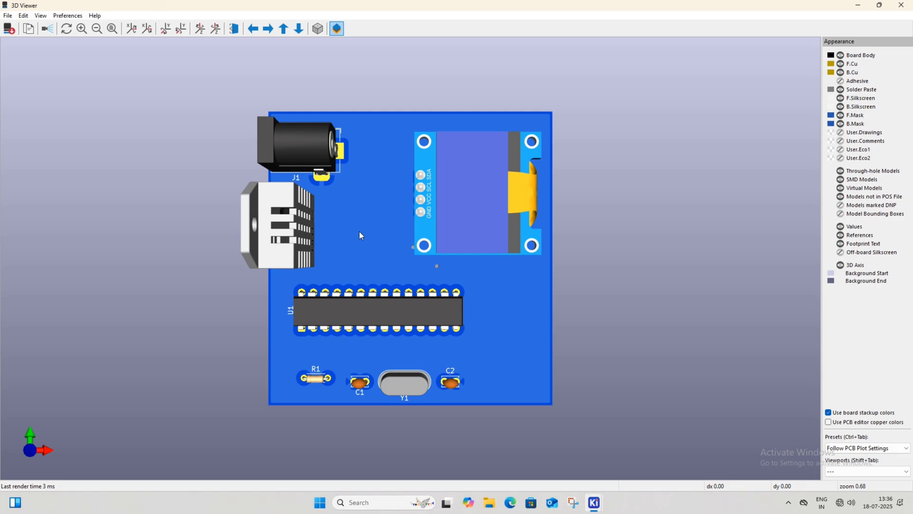
right_click(388, 203)
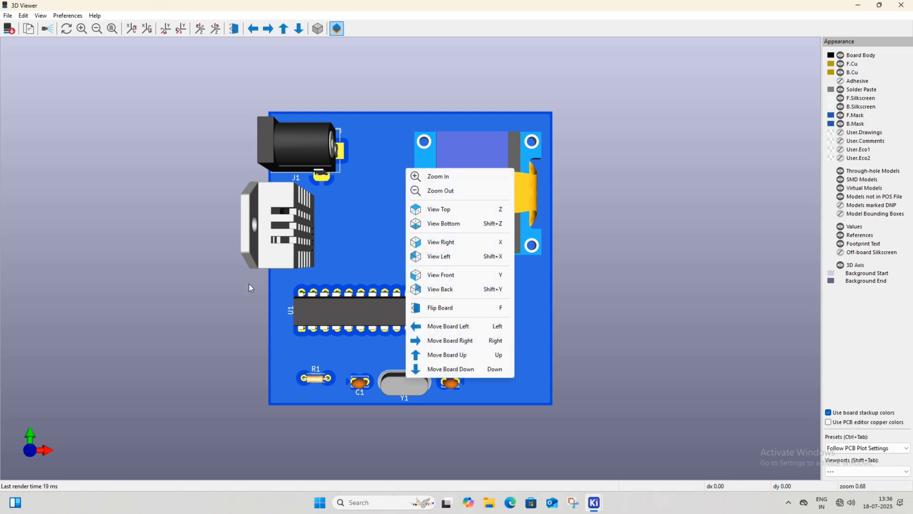
drag(249, 284, 267, 245)
click(909, 3)
- Place the text "DC 5V Power" on F.Silkscreen just above the J1 power jack outline
middle_drag(570, 319, 597, 327)
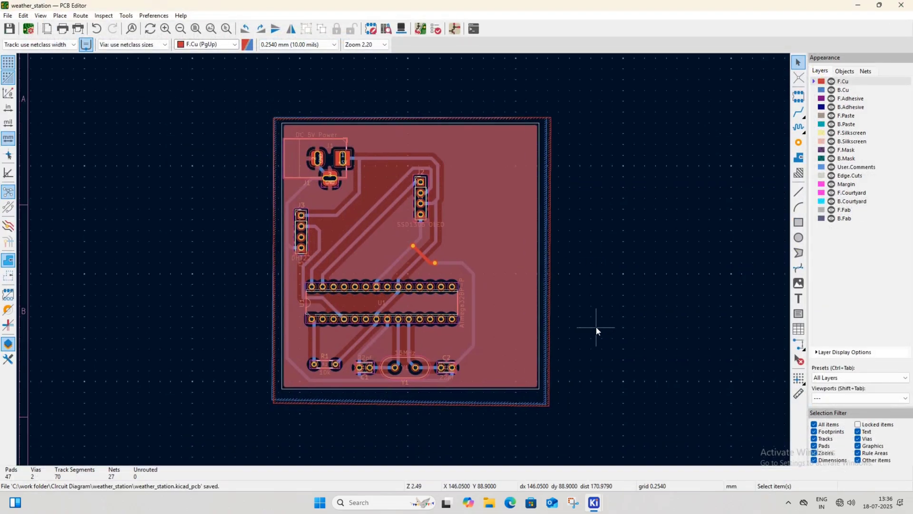
scroll(340, 145, up, 4)
middle_drag(395, 202, 357, 94)
click(842, 134)
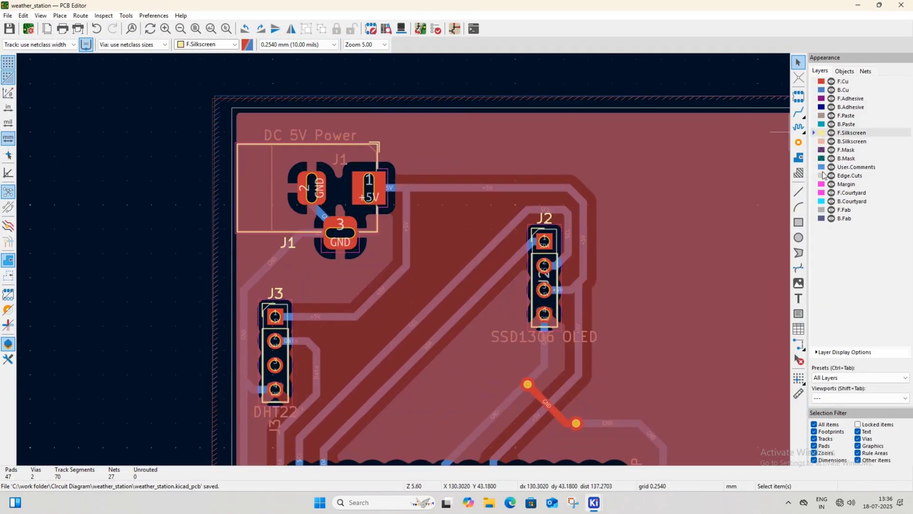
click(798, 299)
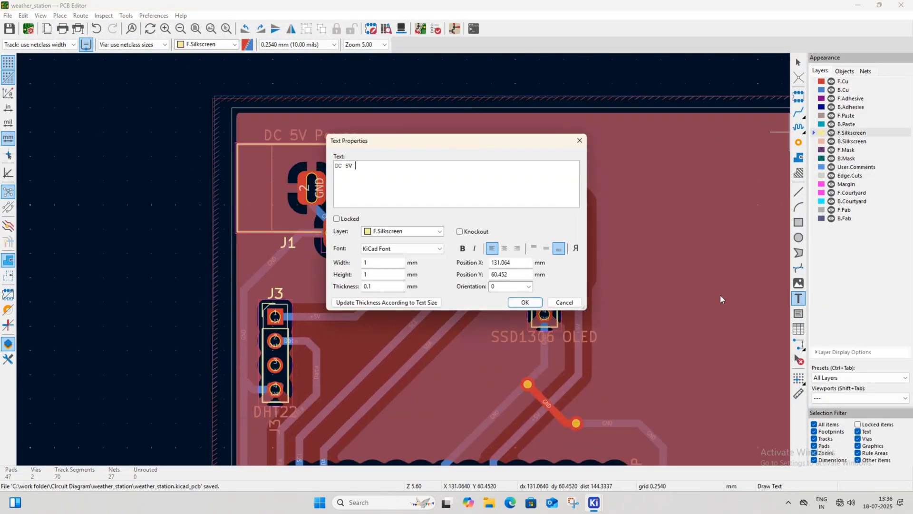
text(DC 5V Power)
click(526, 304)
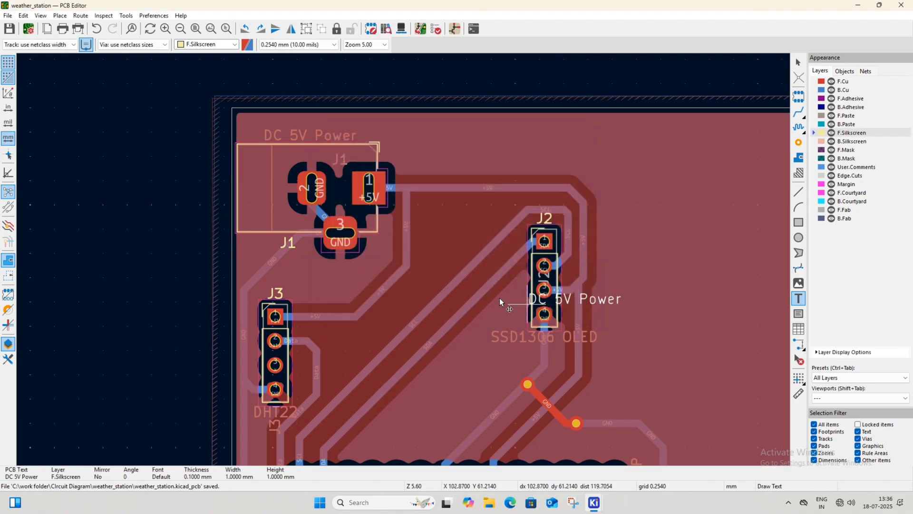
click(264, 141)
- Add a silkscreen text "SSD1306 OLED", rotated vertically, alongside the J2 header on the side away from J3
scroll(407, 362, up, 4)
scroll(401, 254, down, 2)
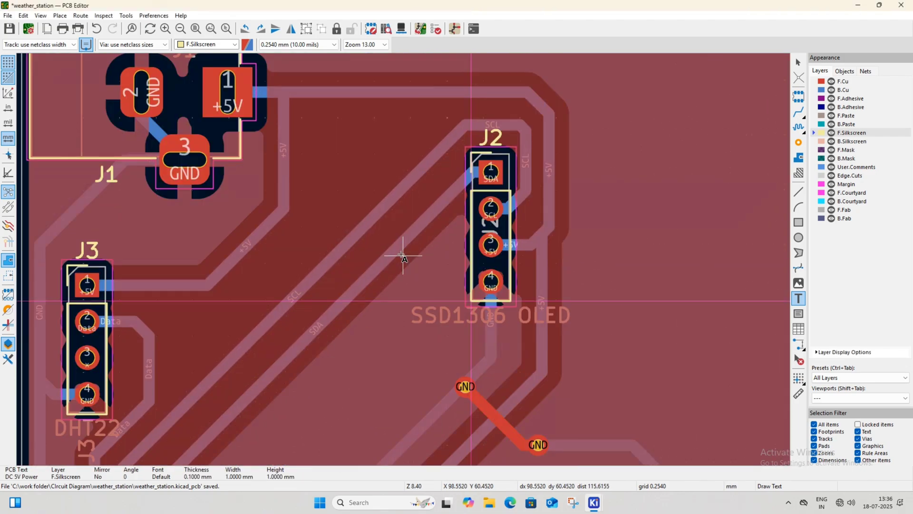
shift+scroll(383, 272, up, 1)
click(420, 256)
text(SSD1306 OLED)
click(525, 302)
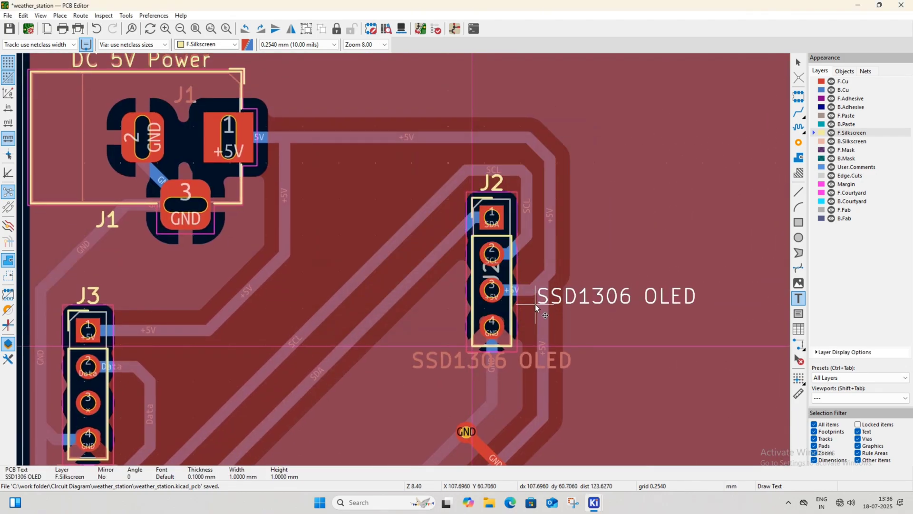
key(r)
click(553, 351)
- Label J2 pins 1 and 2 on the silkscreen as SDA and SCL, on the side facing J3
middle_drag(387, 362, 434, 347)
click(434, 347)
drag(455, 142, 435, 163)
text(SDA)
click(434, 411)
click(463, 214)
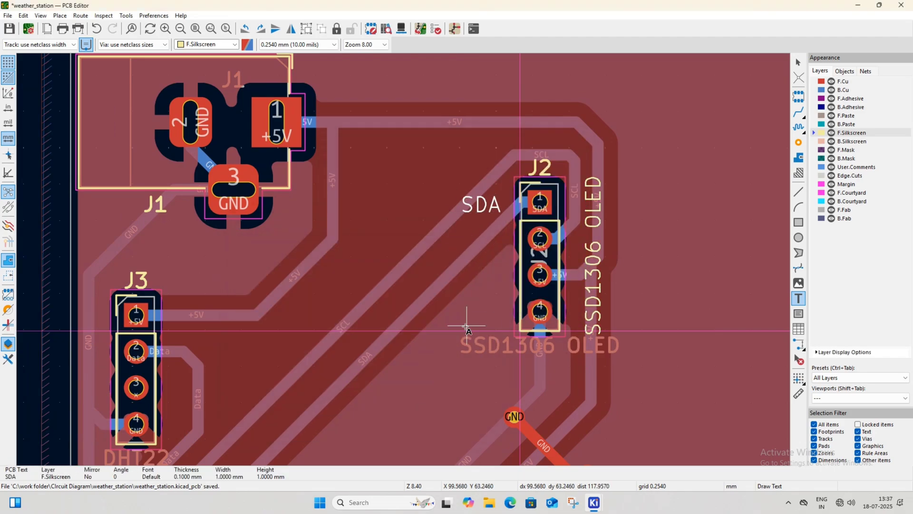
click(466, 325)
text(SCL)
click(434, 411)
click(466, 246)
- Label J2 pins 3 and 4 on the silkscreen as VCC and GND, below the SCL label
click(471, 336)
text(VCC)
click(434, 411)
click(464, 282)
click(466, 314)
text(GND)
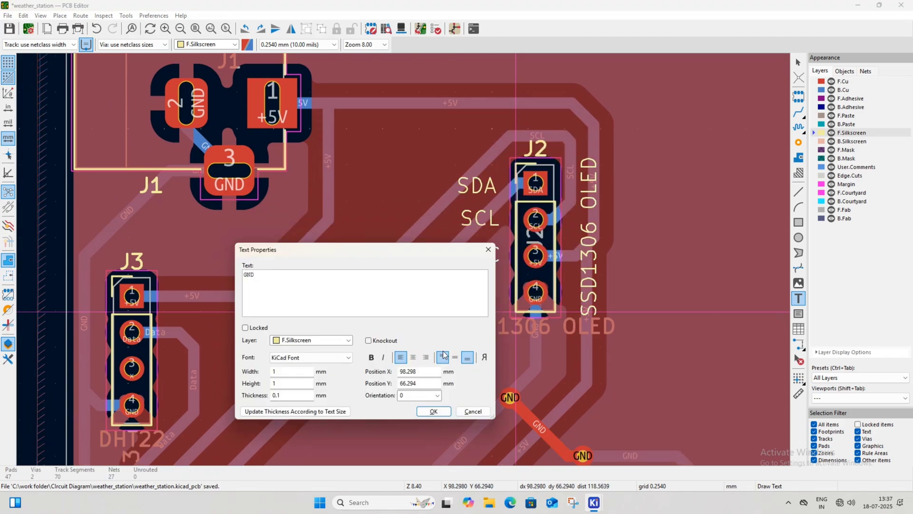
click(434, 411)
click(460, 300)
- Place the silkscreen text "DHT22" directly below the J3 header
middle_drag(303, 461, 482, 339)
click(483, 339)
text(DHT22)
click(434, 411)
click(280, 329)
- Label J3 pins 1 and 2 on the silkscreen as VCC and Data, on the side facing J2
middle_drag(411, 284, 383, 367)
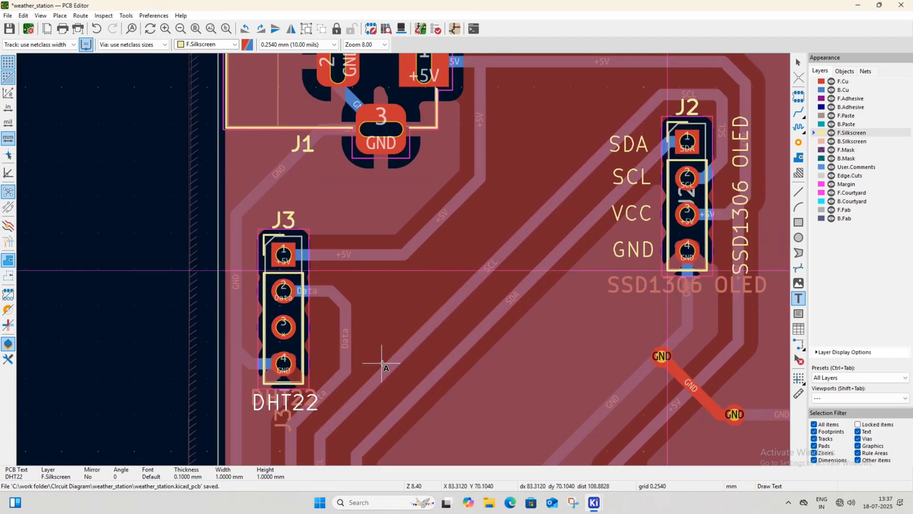
click(384, 367)
text(VCC)
click(434, 411)
click(424, 321)
text(Data)
click(435, 410)
click(398, 297)
- Label J3 pins 3 and 4 on the silkscreen as NC and GND, and save the board
click(435, 378)
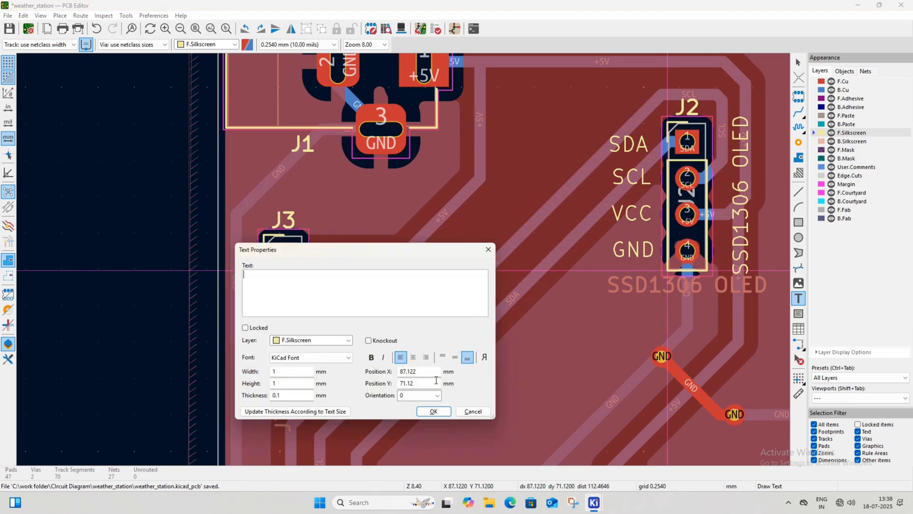
text(NC)
click(434, 411)
click(399, 332)
text(ND)
click(423, 410)
click(396, 370)
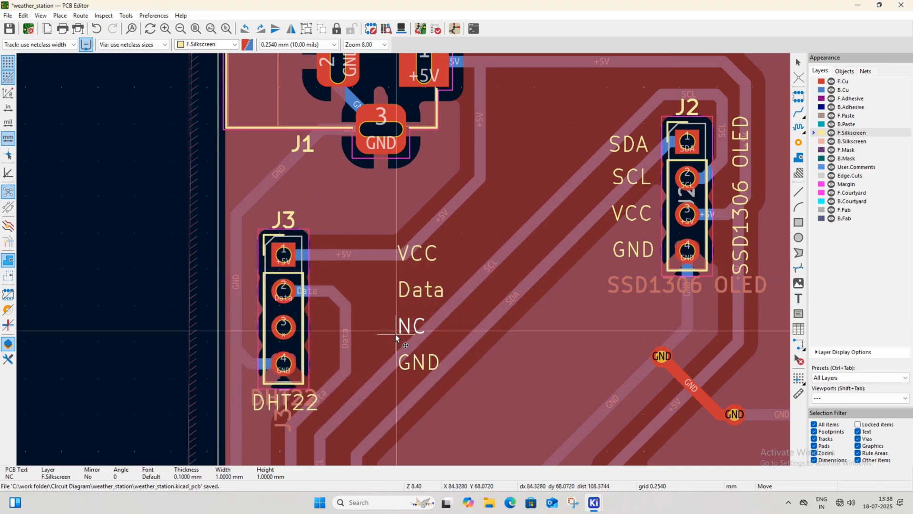
key(Escape)
scroll(333, 191, down, 5)
key(ctrl+s)
- Inspect the new silkscreen labels in the 3D viewer from several angles and return to the PCB layout
click(40, 16)
click(274, 374)
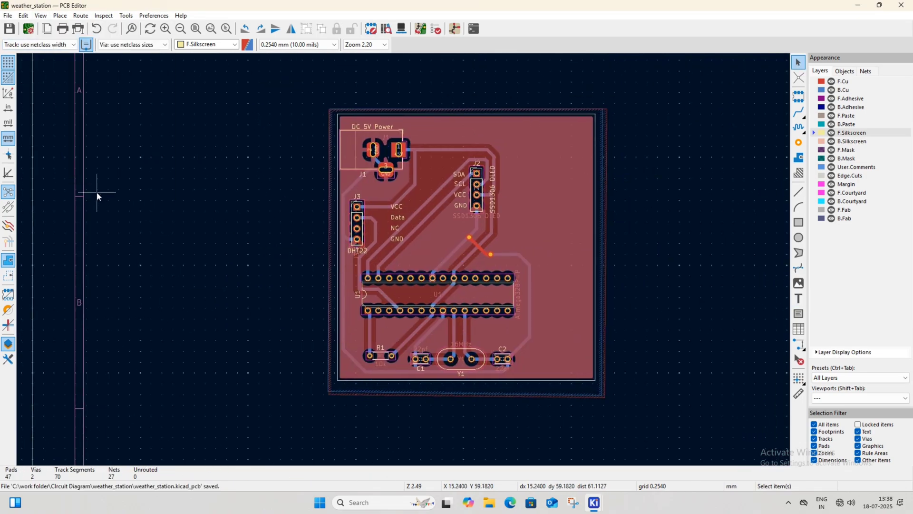
click(41, 16)
click(52, 56)
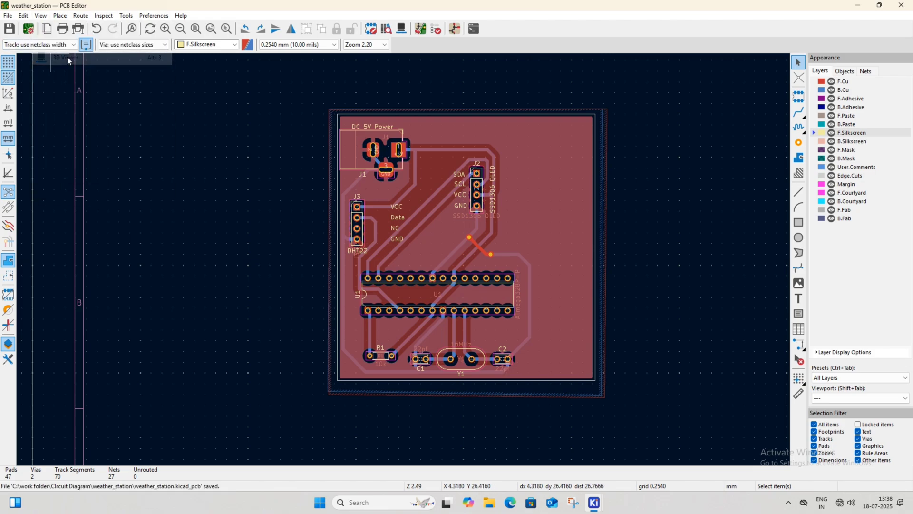
scroll(665, 360, down, 2)
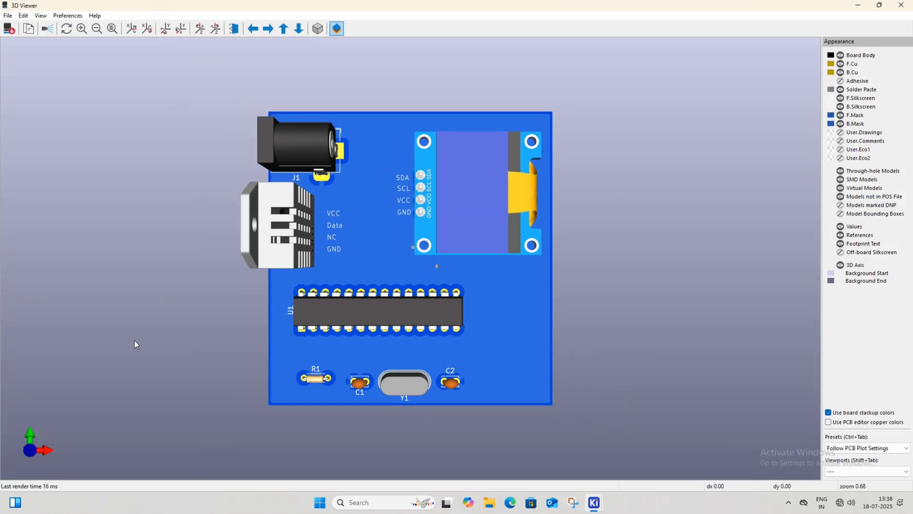
drag(137, 344, 431, 449)
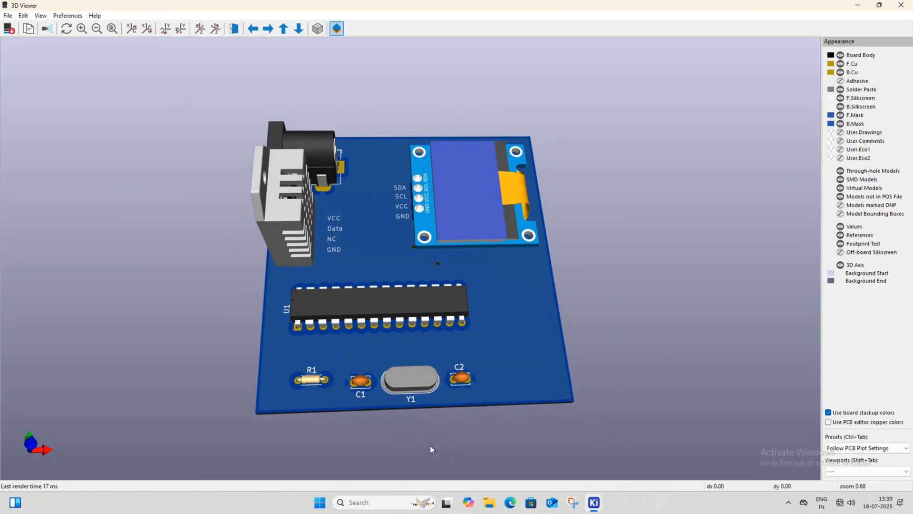
drag(350, 442, 641, 156)
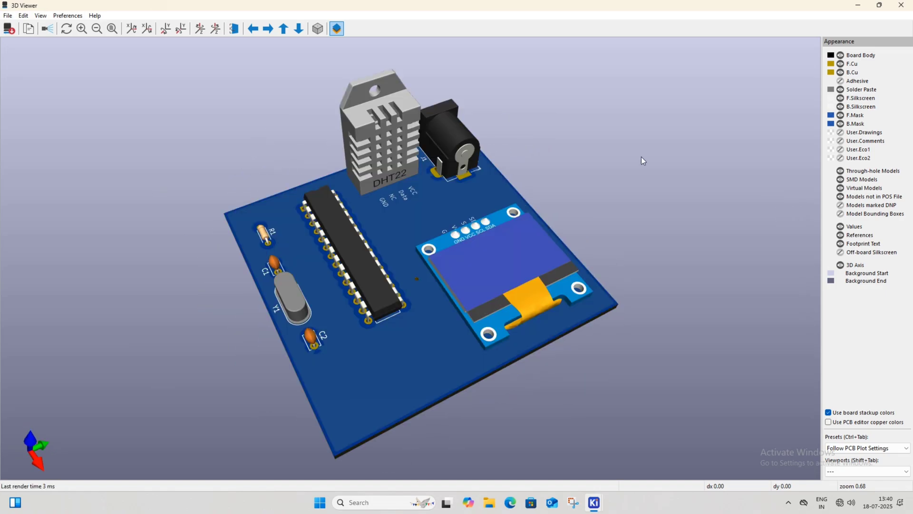
click(901, 5)
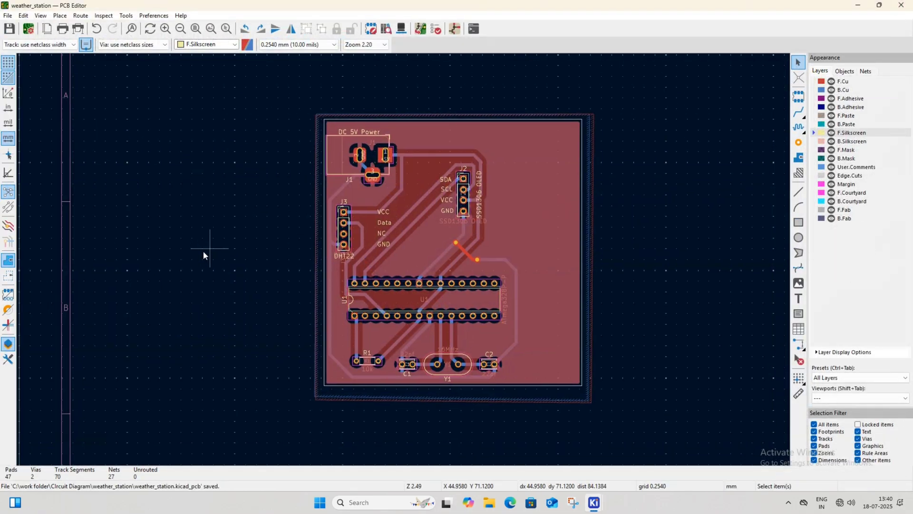
- Print only the B.Cu layer in black and white at 1:1 scale with Microsoft Print to PDF
middle_drag(207, 245, 175, 245)
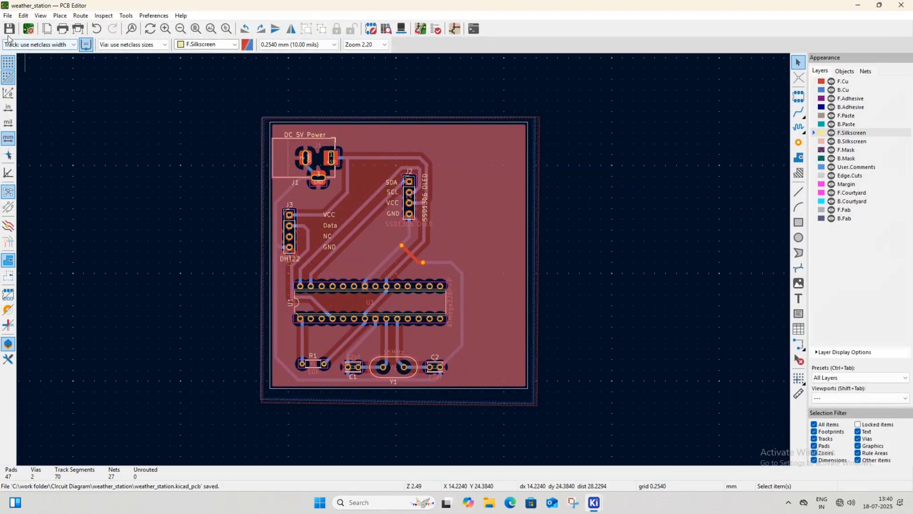
click(6, 16)
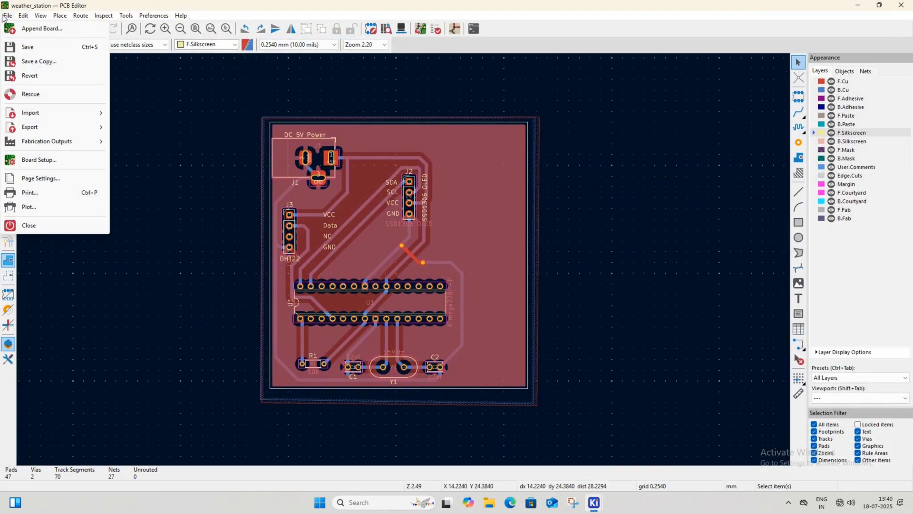
click(33, 194)
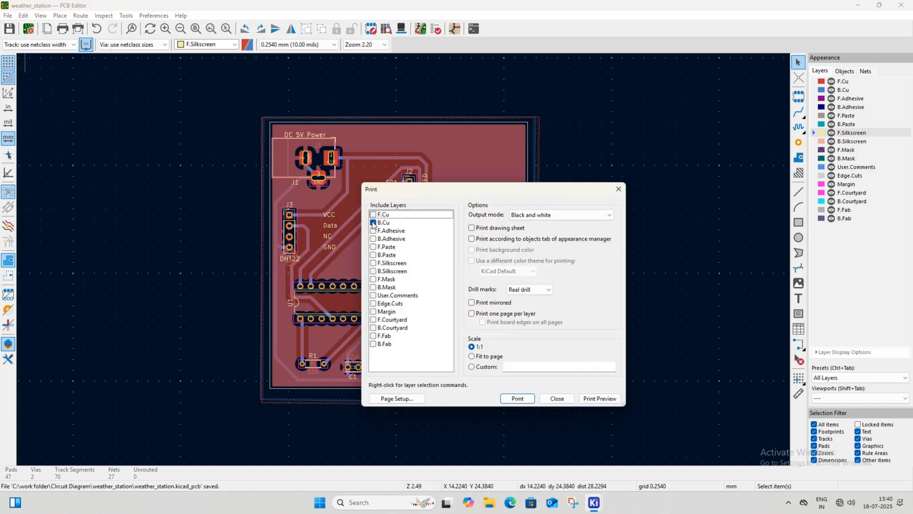
click(515, 399)
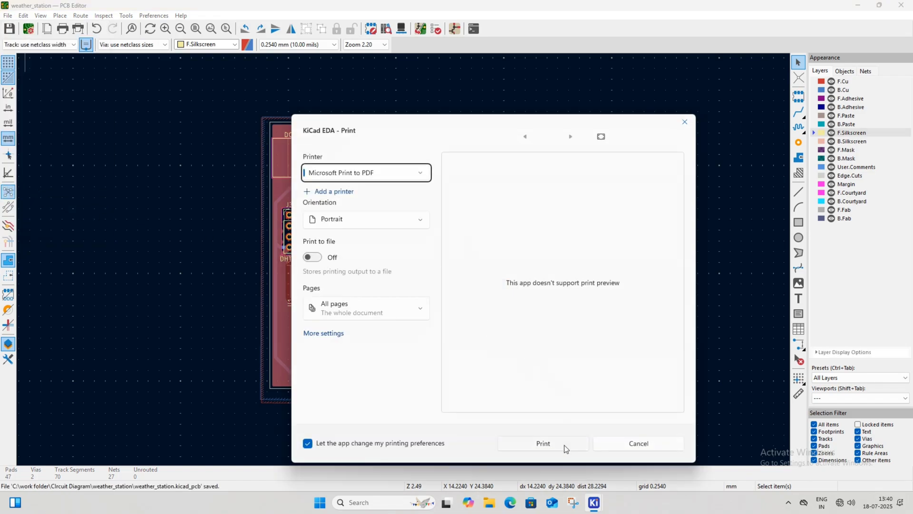
click(543, 443)
- Save the print output as circuit_layout in the Insta Raw folder and close the print settings
scroll(436, 347, up, 3)
scroll(438, 366, down, 2)
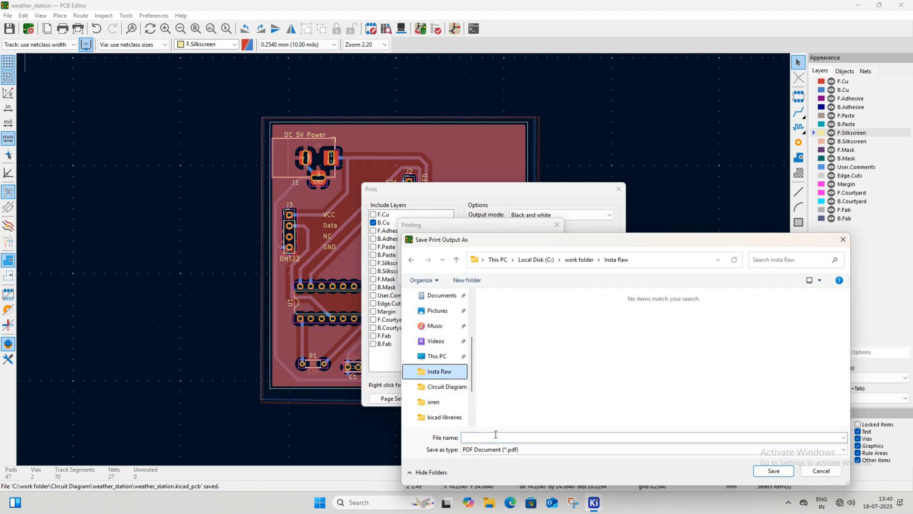
click(495, 435)
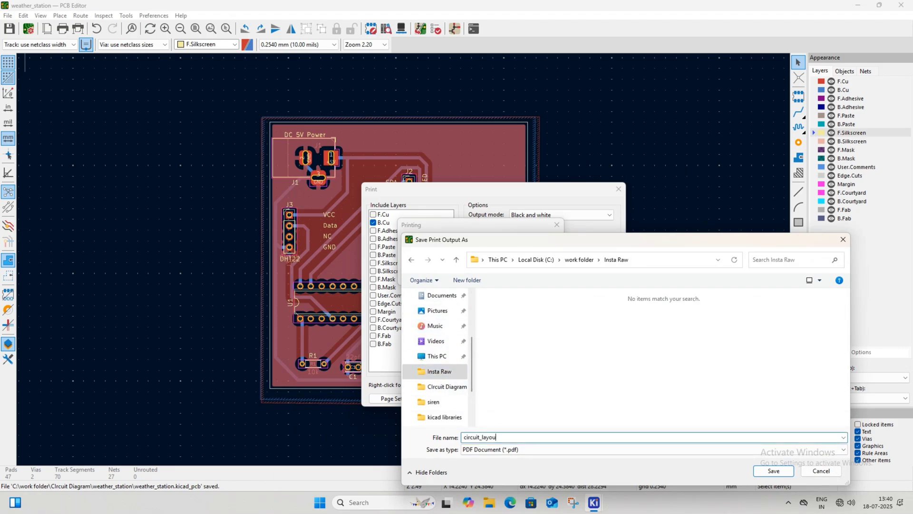
click(778, 474)
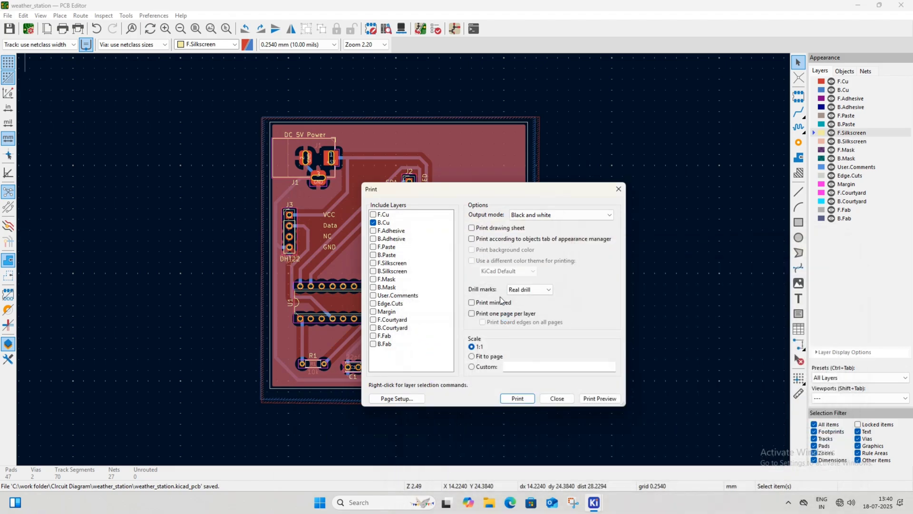
click(619, 188)
- Open circuit_layout from the Insta Raw folder in File Explorer, examine the printed B.Cu layout up close and close the PDF
click(489, 503)
click(321, 362)
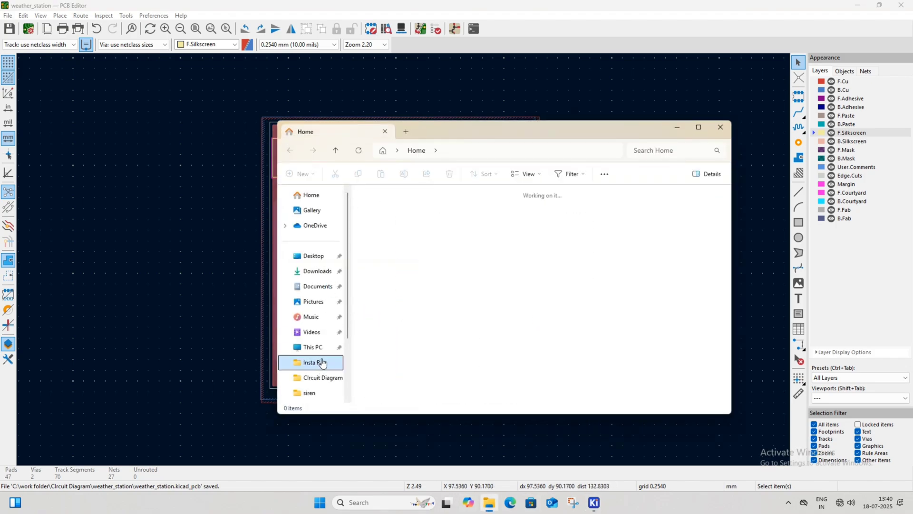
click(380, 226)
double_click(380, 225)
click(430, 392)
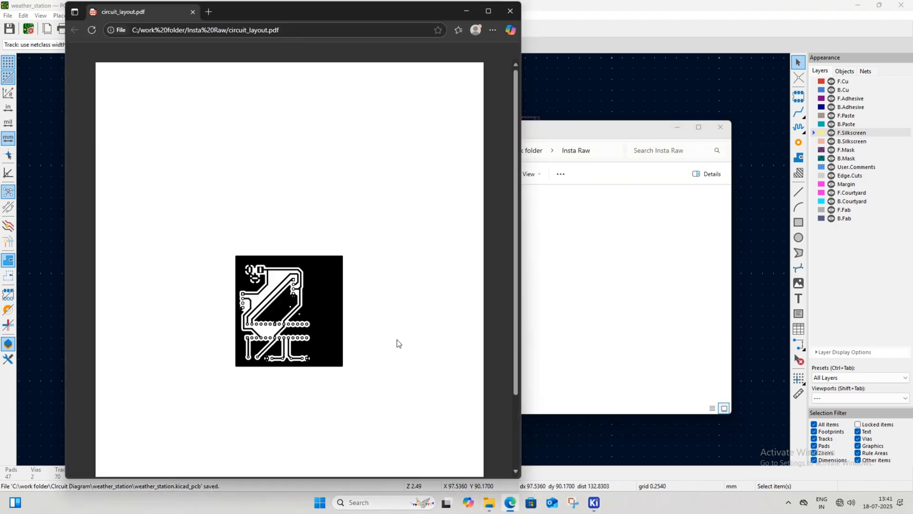
click(250, 49)
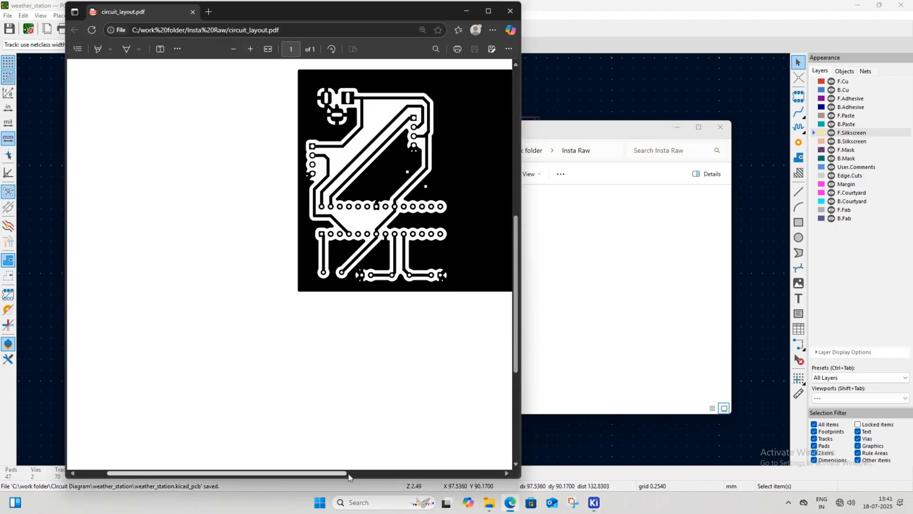
click(510, 15)
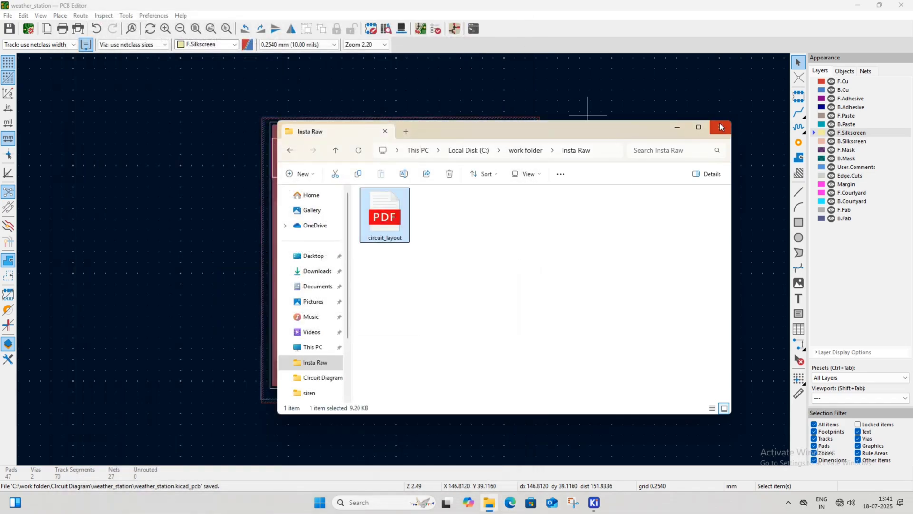